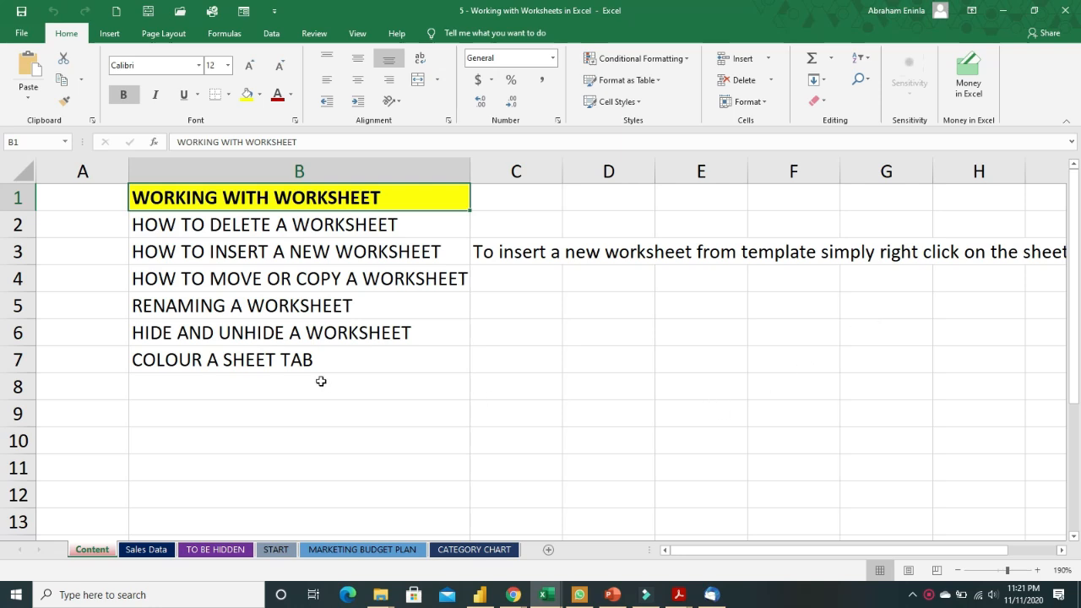
Review the worksheet topics listed in cells B2 to B7, from deleting a worksheet to colouring a sheet tab
{"action": "left_click", "coordinate": [259, 253]}
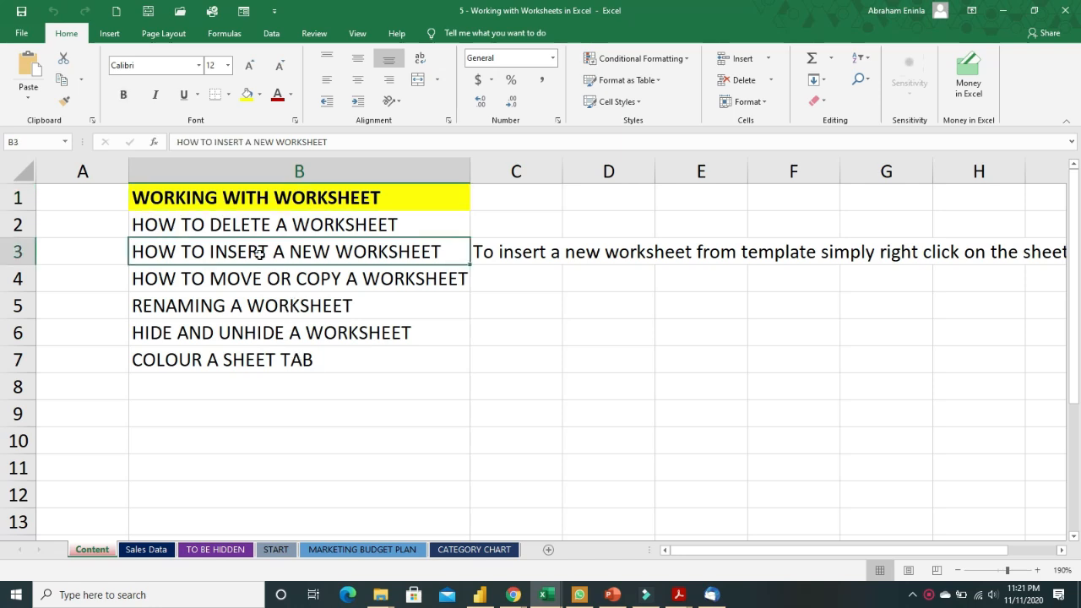
{"action": "left_click", "coordinate": [258, 226]}
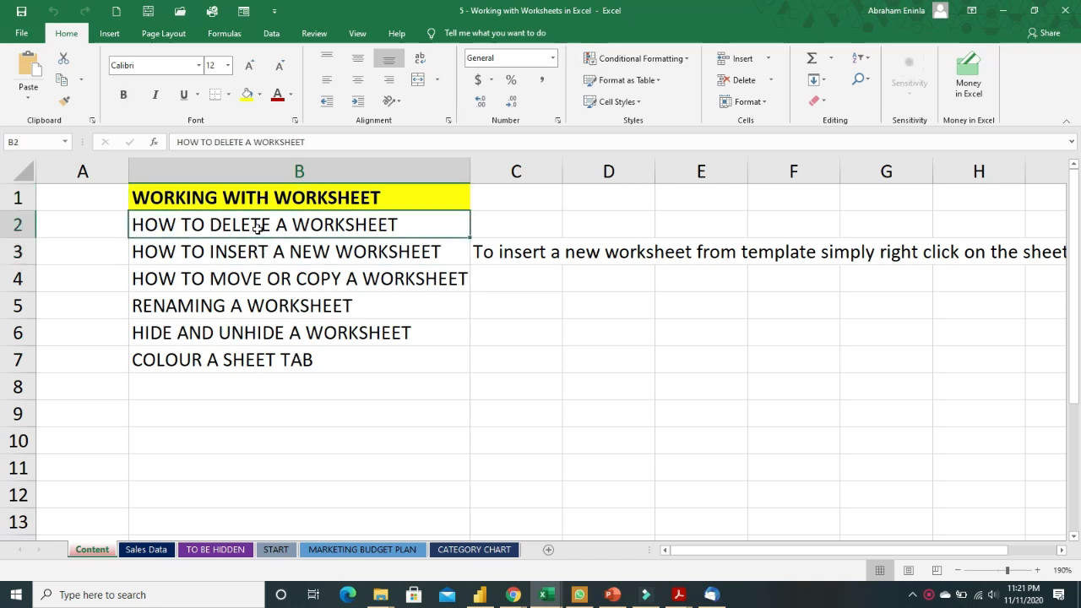
{"action": "left_click", "coordinate": [228, 280]}
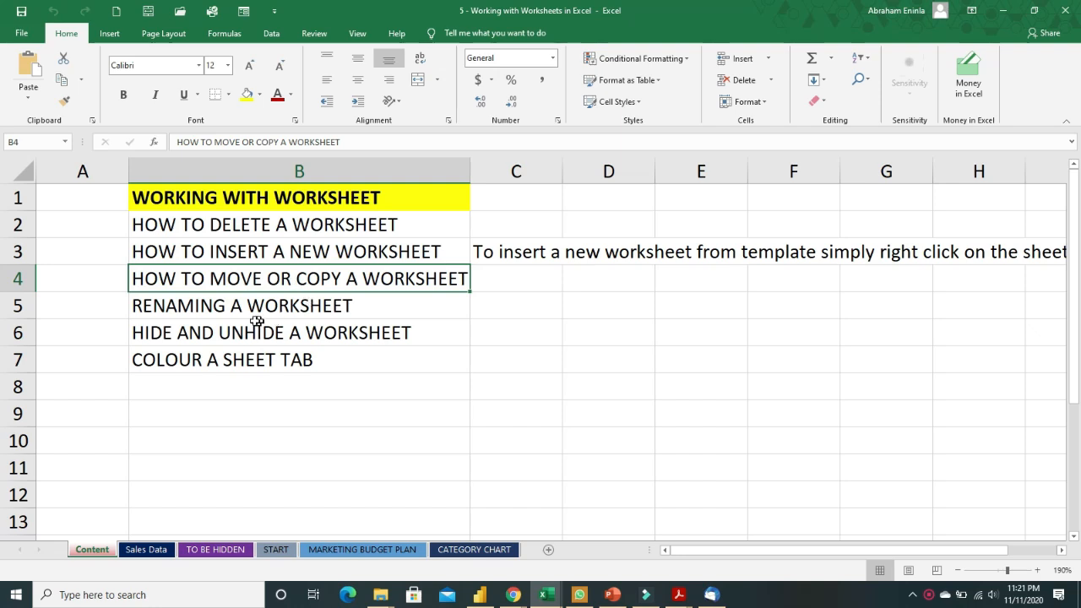
{"action": "left_click", "coordinate": [246, 310]}
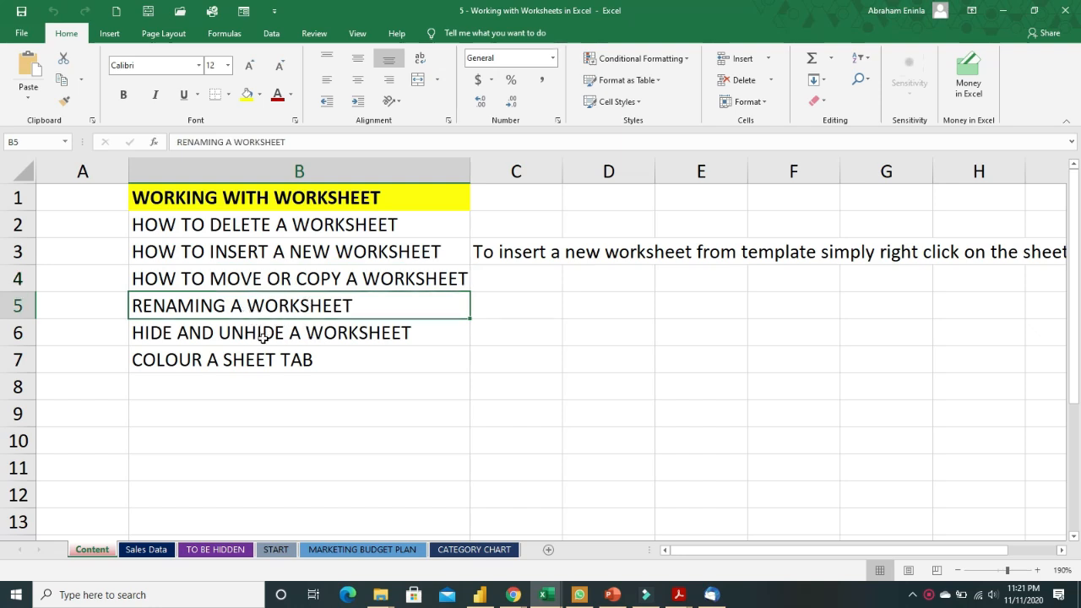
{"action": "left_click", "coordinate": [264, 336]}
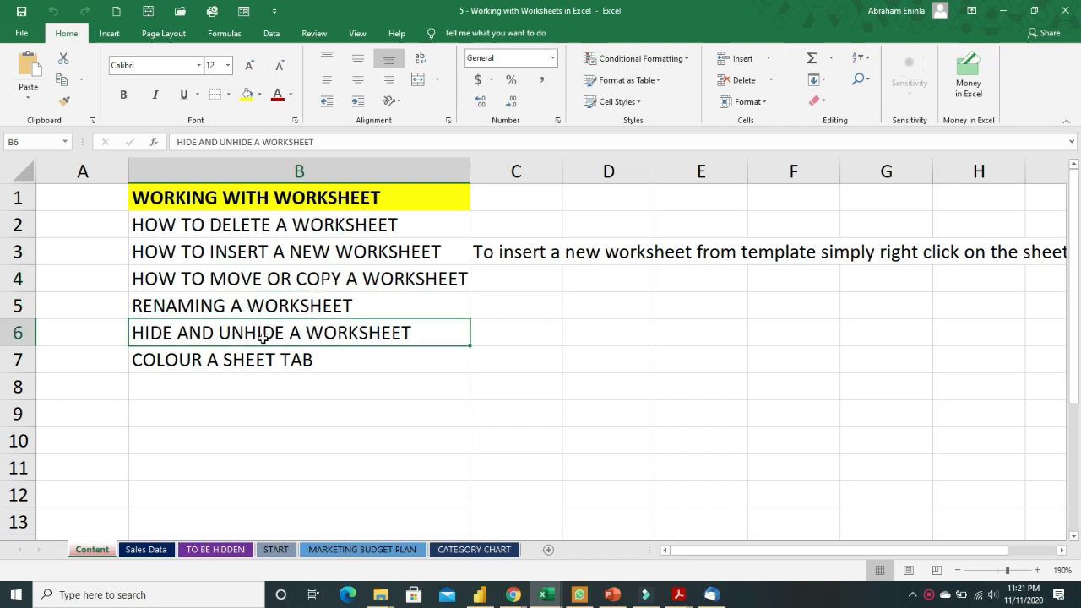
{"action": "left_click", "coordinate": [307, 362]}
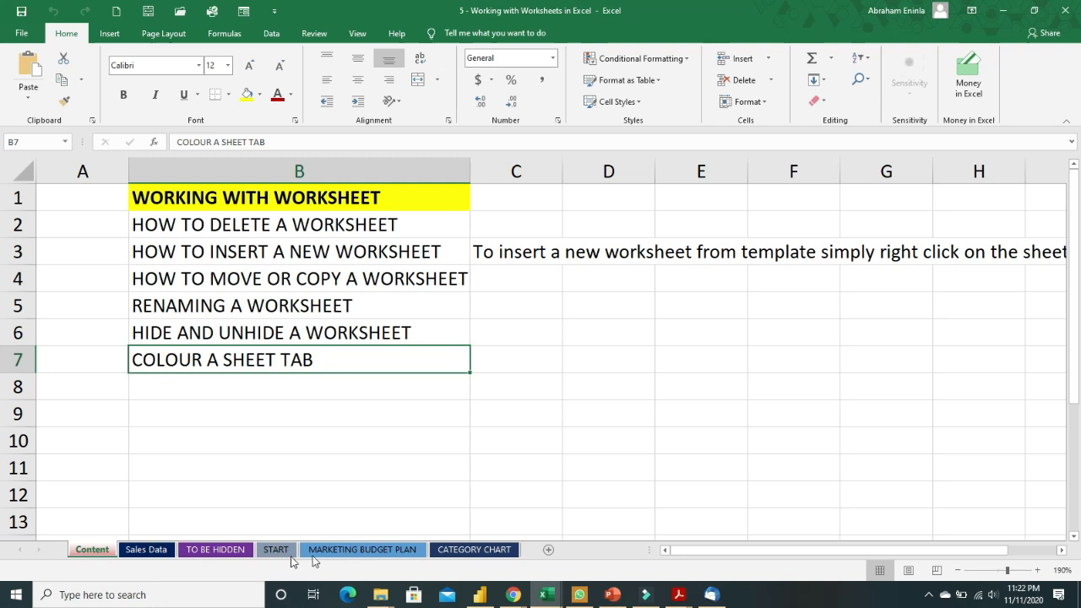
Add three blank worksheets after the CATEGORY CHART sheet
{"action": "left_click", "coordinate": [510, 551]}
{"action": "left_click", "coordinate": [549, 549]}
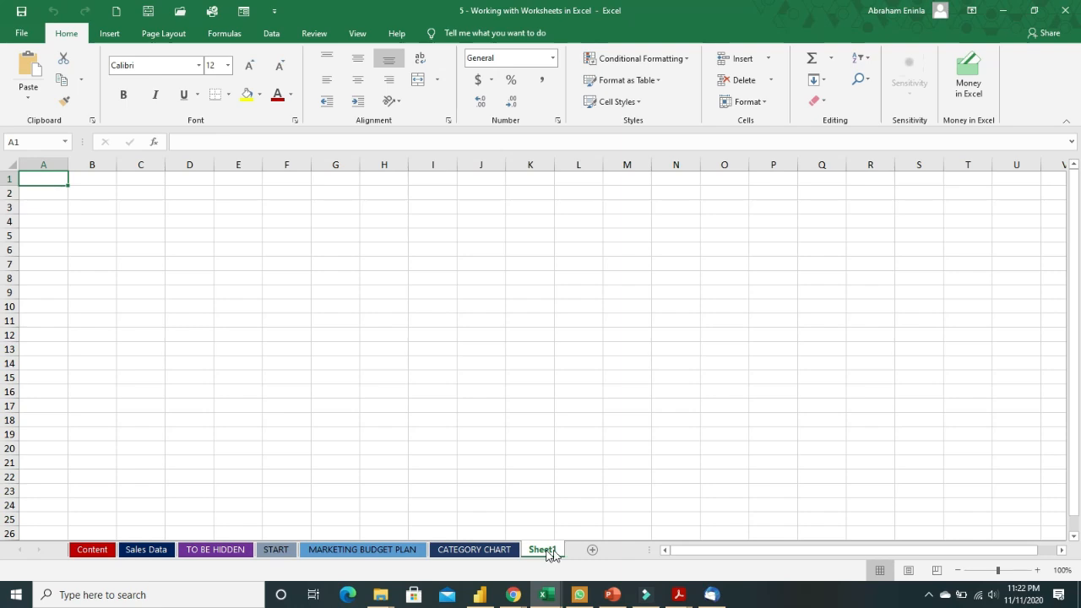
{"action": "left_click", "coordinate": [591, 550]}
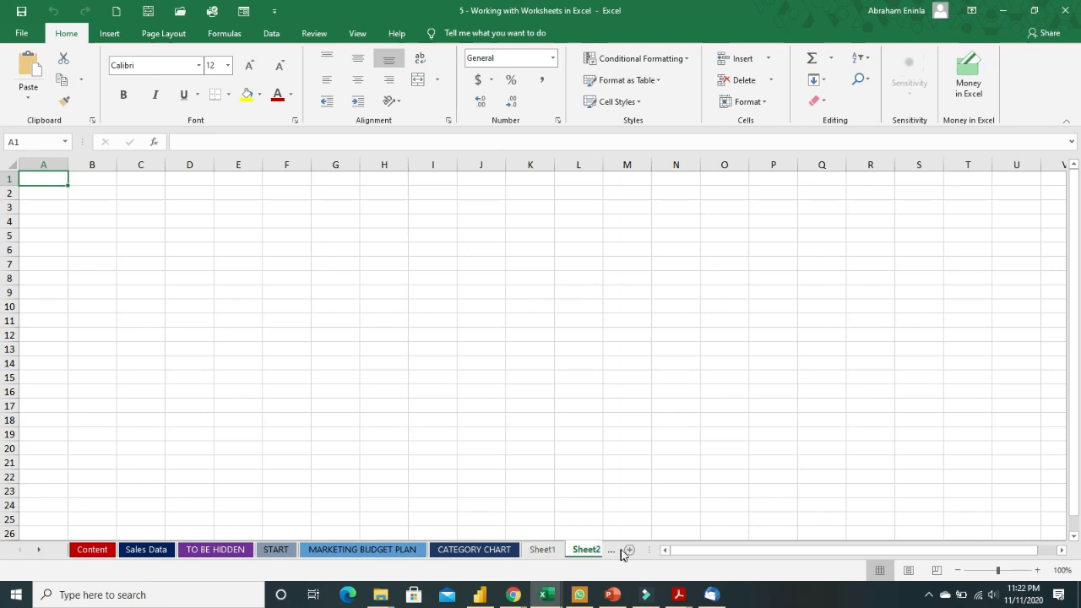
{"action": "left_click", "coordinate": [629, 550]}
{"action": "left_click", "coordinate": [605, 550]}
{"action": "left_click", "coordinate": [602, 552]}
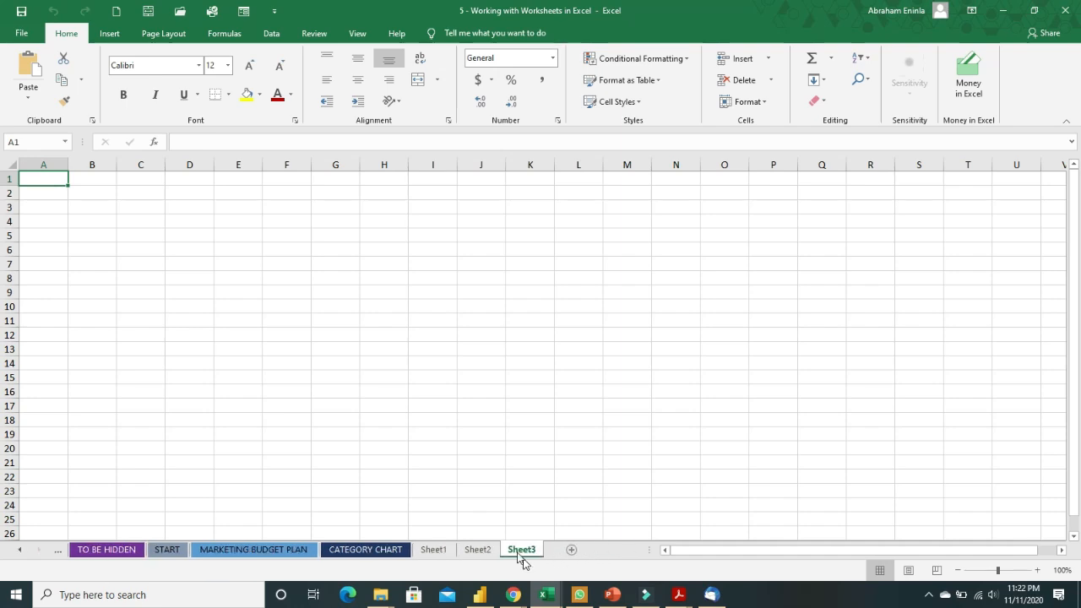
Insert a blank worksheet directly before Sheet1
{"action": "left_click", "coordinate": [481, 551]}
{"action": "left_click", "coordinate": [435, 552]}
{"action": "key", "text": "shift+F11"}
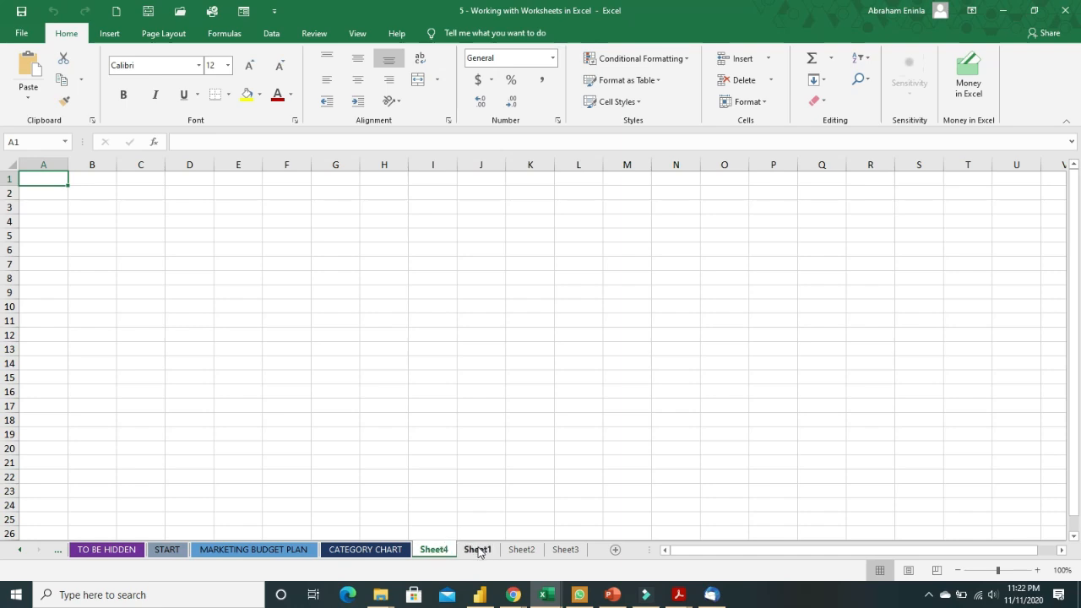
Start an insert at Sheet4 and preview the Sales Report template among the spreadsheet solutions
{"action": "left_click", "coordinate": [477, 551]}
{"action": "left_click", "coordinate": [521, 550]}
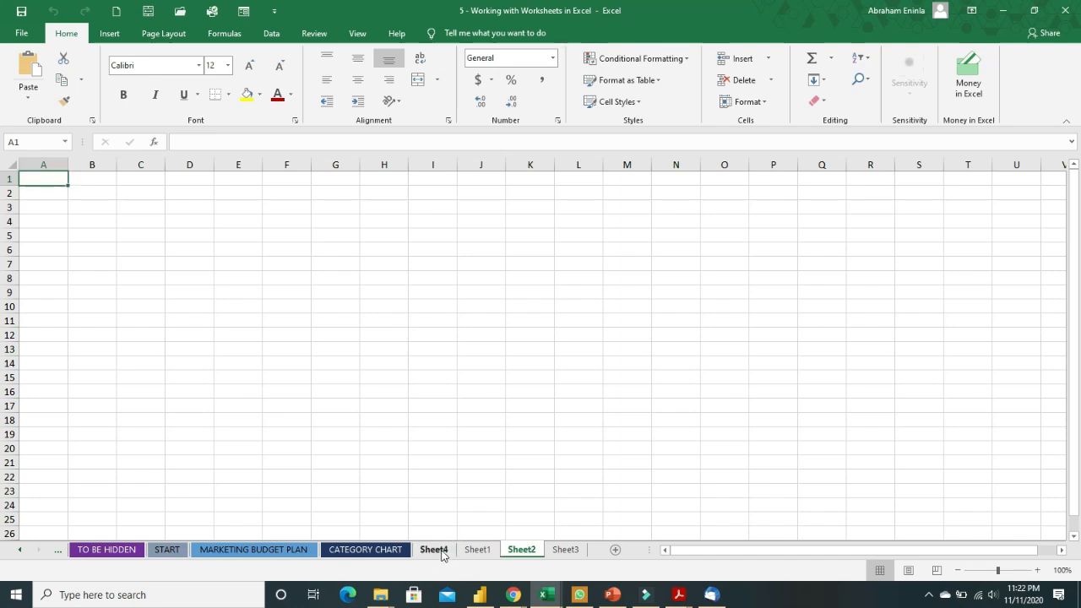
{"action": "left_click", "coordinate": [441, 551]}
{"action": "right_click", "coordinate": [441, 552]}
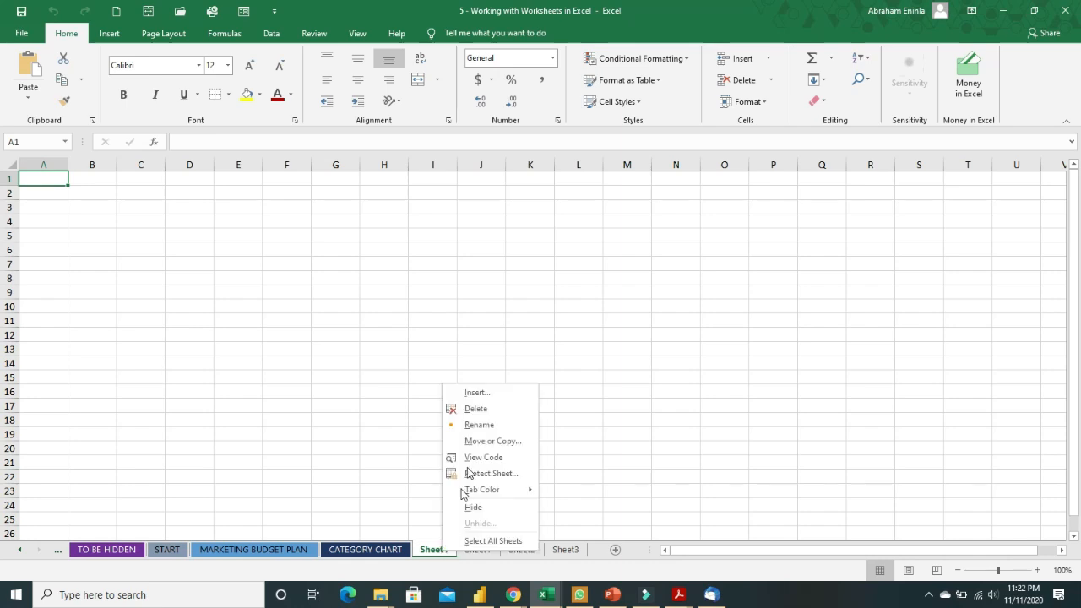
{"action": "left_click", "coordinate": [487, 394]}
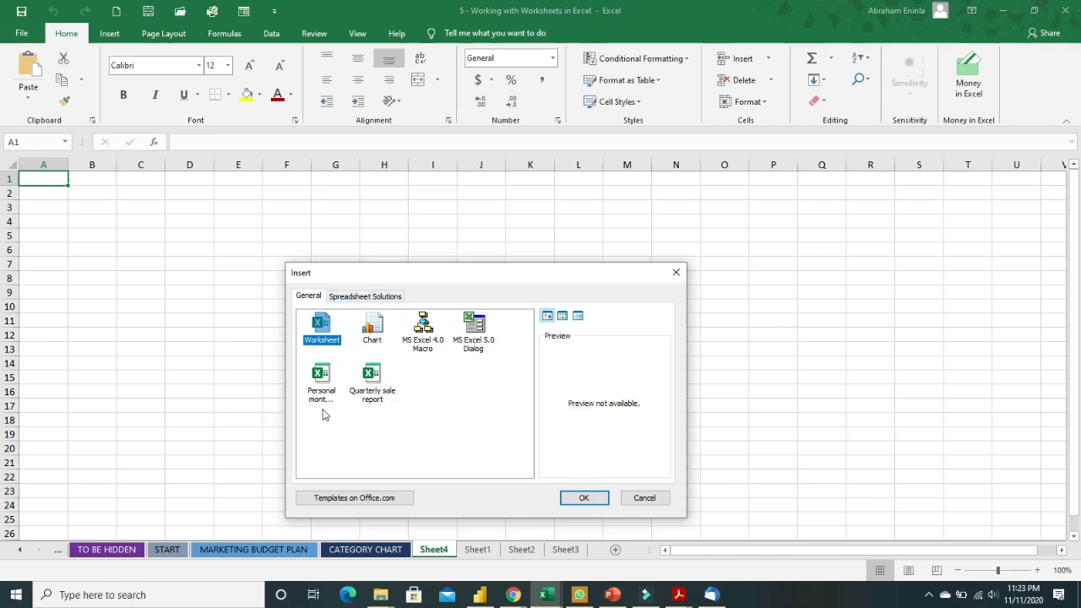
{"action": "left_click", "coordinate": [374, 300]}
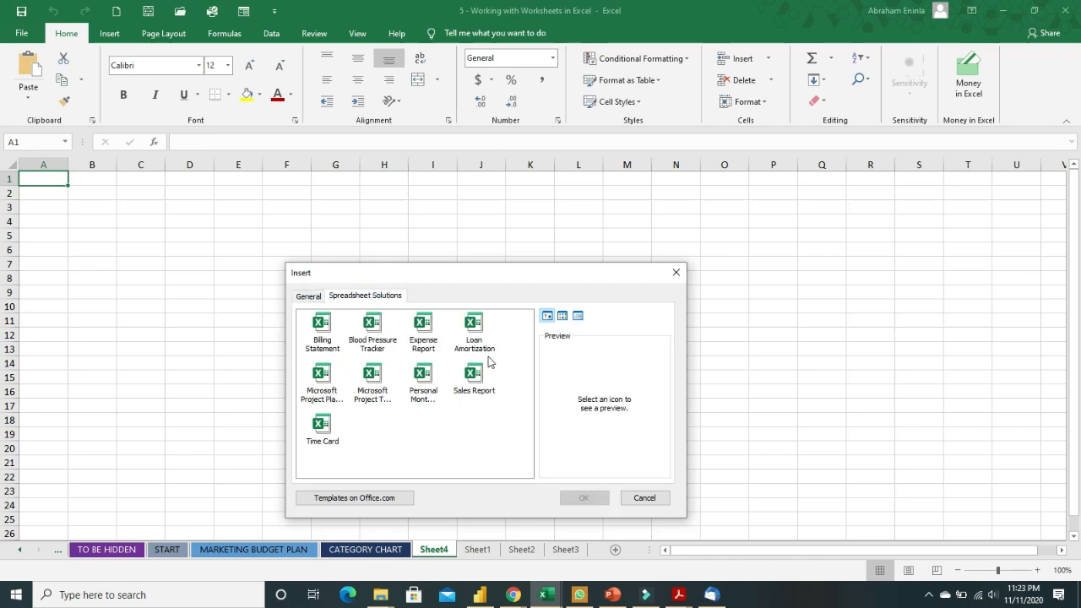
{"action": "left_click", "coordinate": [468, 375]}
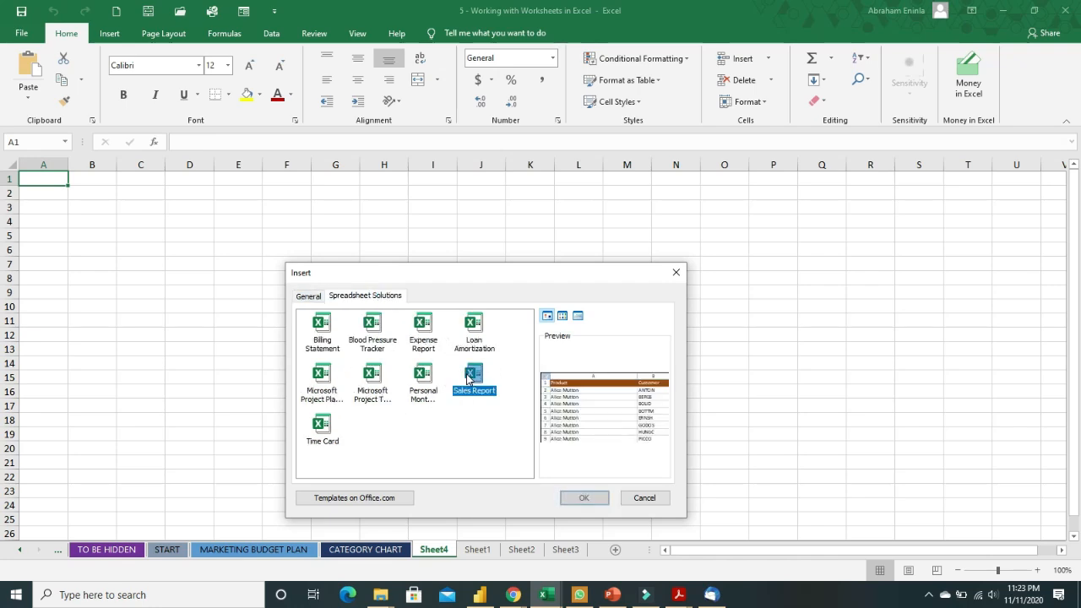
Insert two blank worksheets ahead of Sheet4 using the general Worksheet template
{"action": "left_click", "coordinate": [308, 295]}
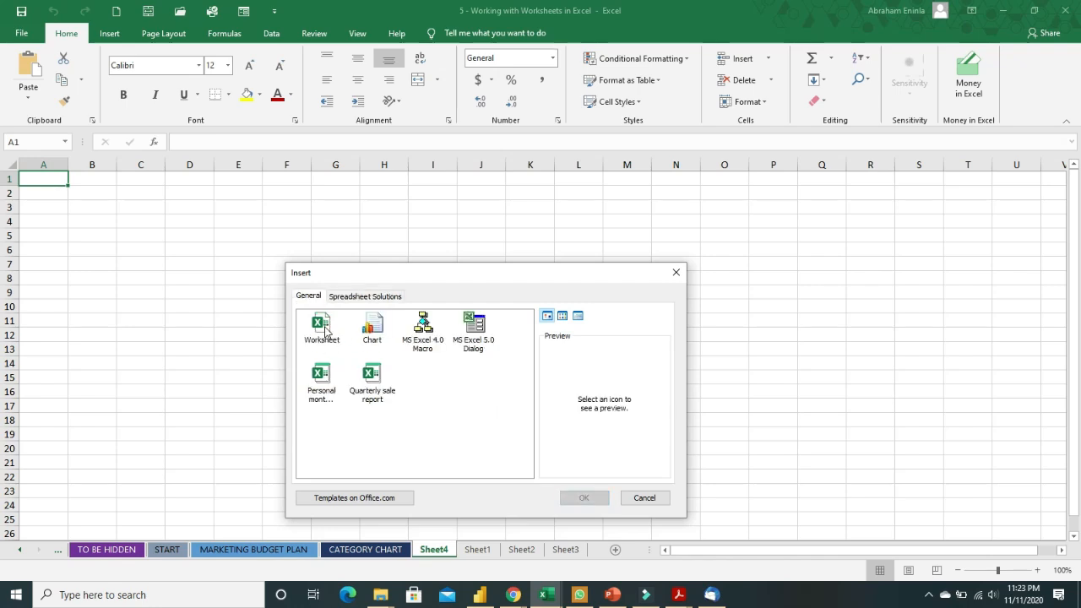
{"action": "left_click", "coordinate": [325, 332]}
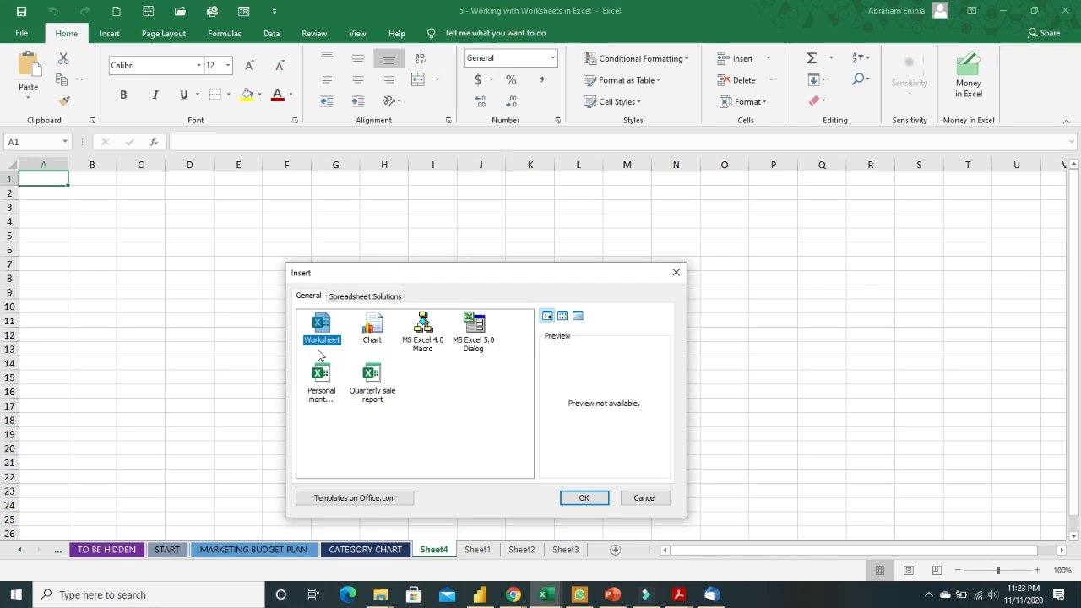
{"action": "left_click", "coordinate": [573, 499]}
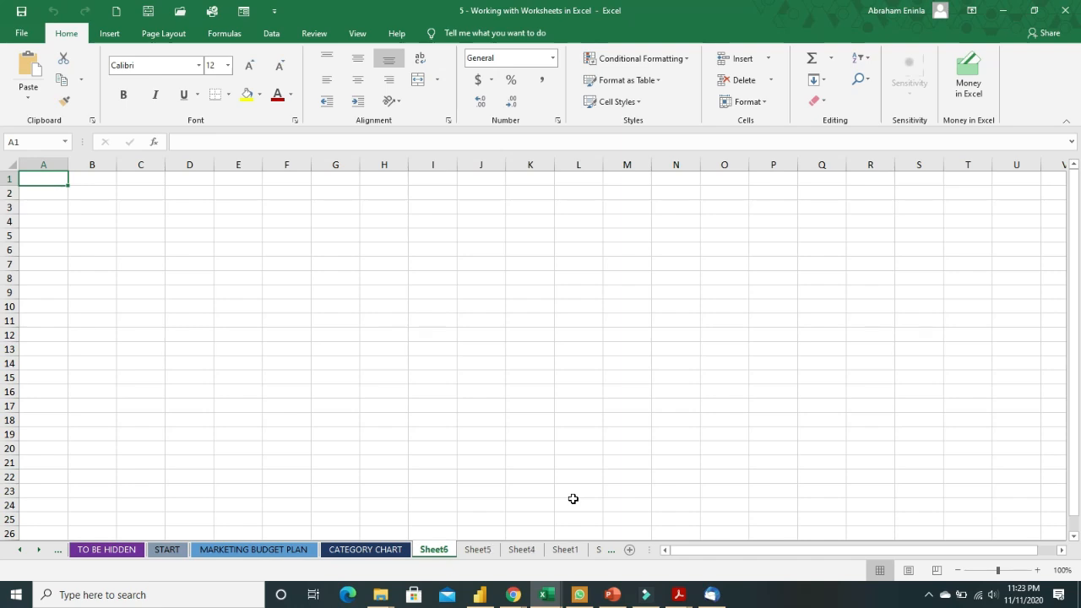
Look through the added blank worksheets, Sheet1 to Sheet6, one after another
{"action": "right_click", "coordinate": [447, 550]}
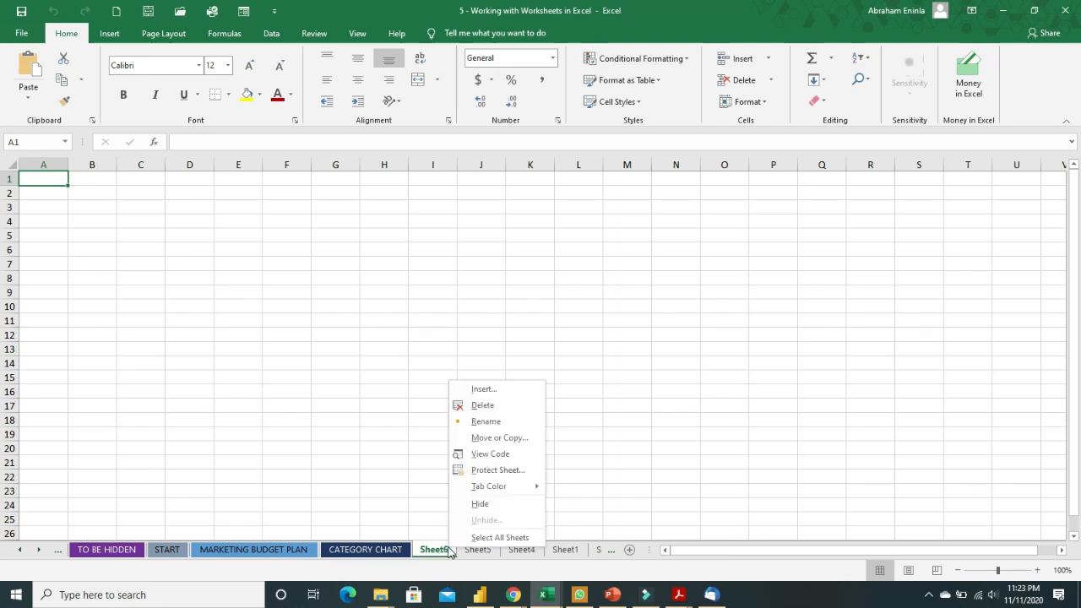
{"action": "left_click", "coordinate": [715, 350]}
{"action": "left_click", "coordinate": [482, 553]}
{"action": "left_click", "coordinate": [531, 553]}
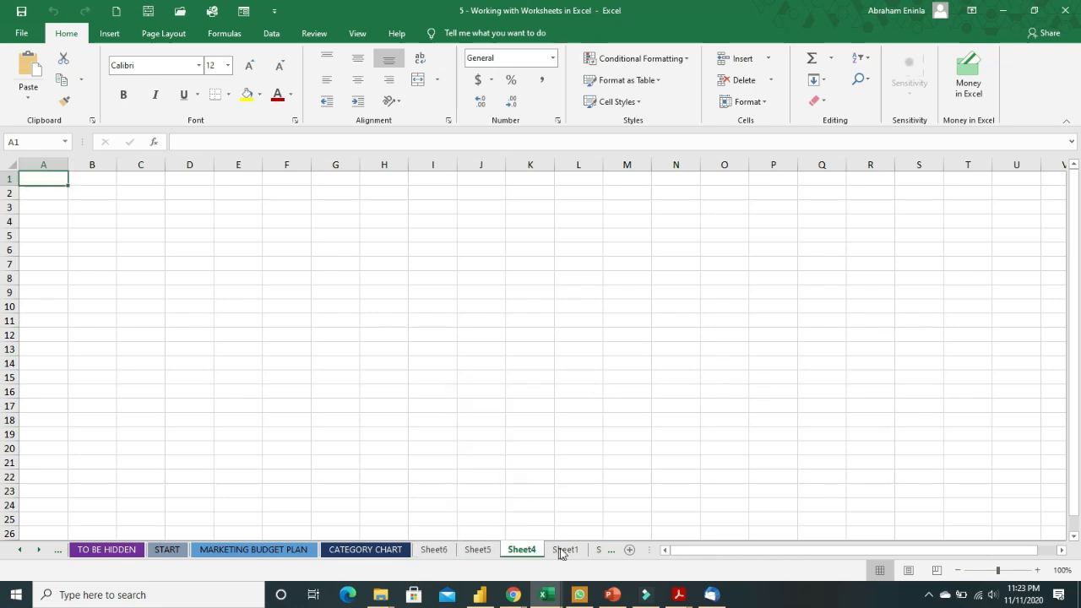
{"action": "left_click", "coordinate": [570, 553]}
{"action": "left_click", "coordinate": [598, 550]}
{"action": "left_click", "coordinate": [577, 551]}
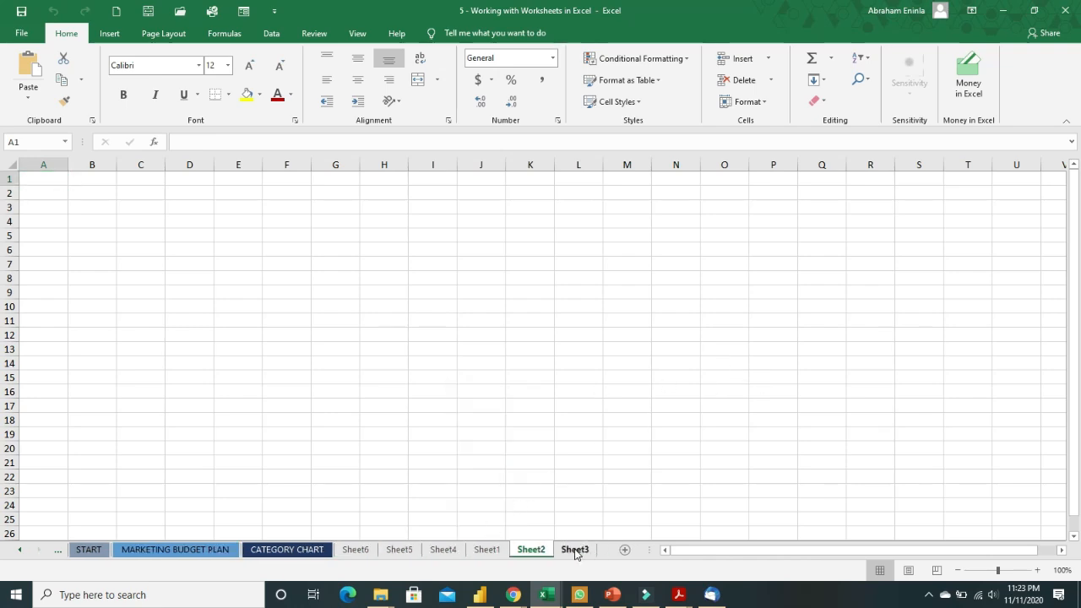
{"action": "left_click", "coordinate": [355, 550]}
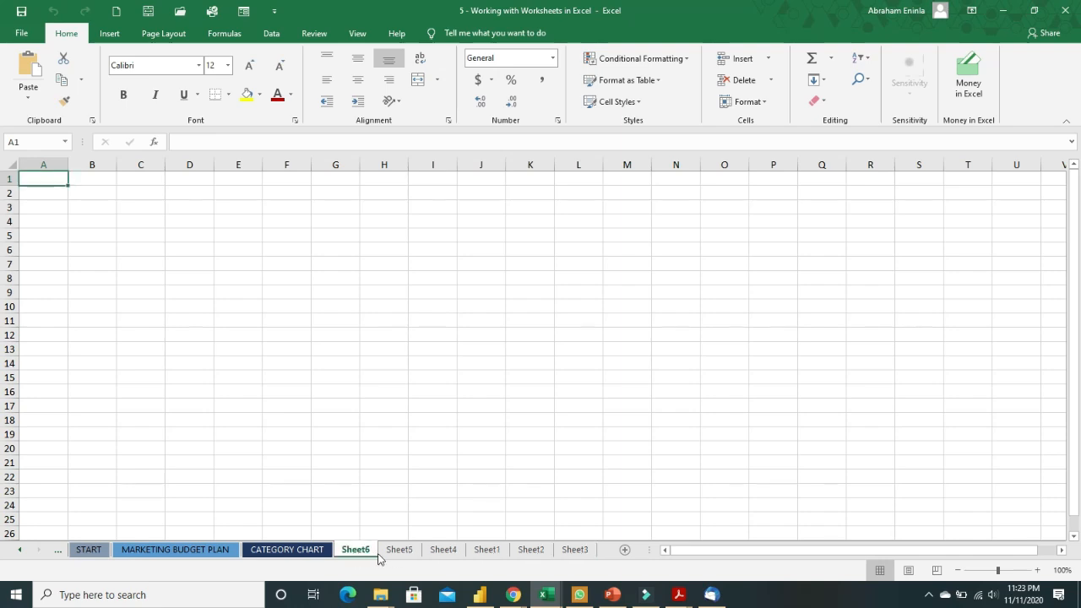
{"action": "left_click", "coordinate": [398, 551]}
{"action": "left_click", "coordinate": [442, 551]}
{"action": "left_click", "coordinate": [497, 551]}
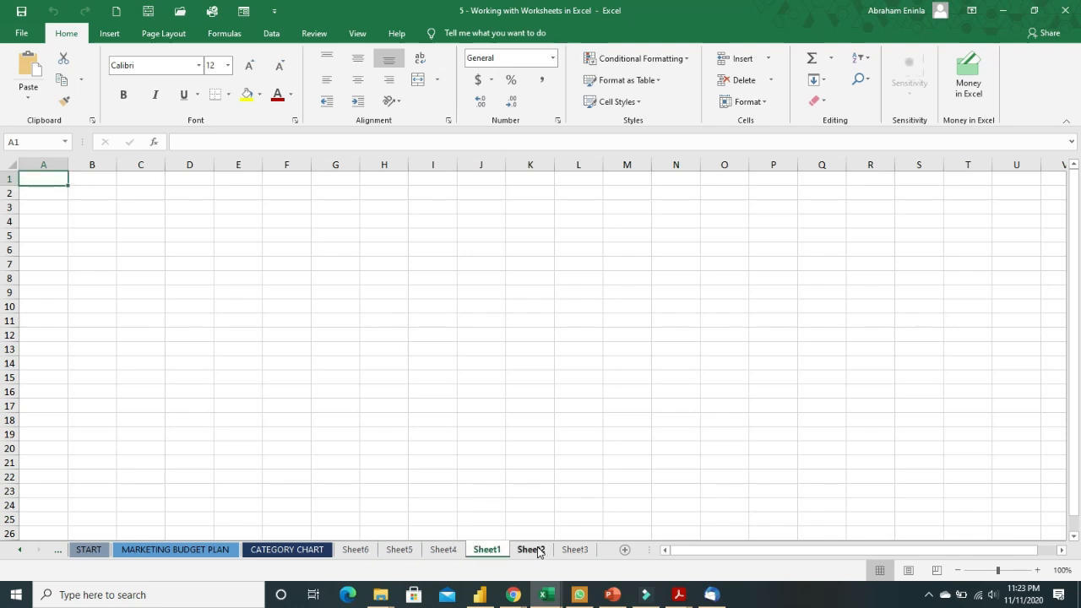
{"action": "left_click", "coordinate": [532, 550]}
{"action": "left_click", "coordinate": [576, 550]}
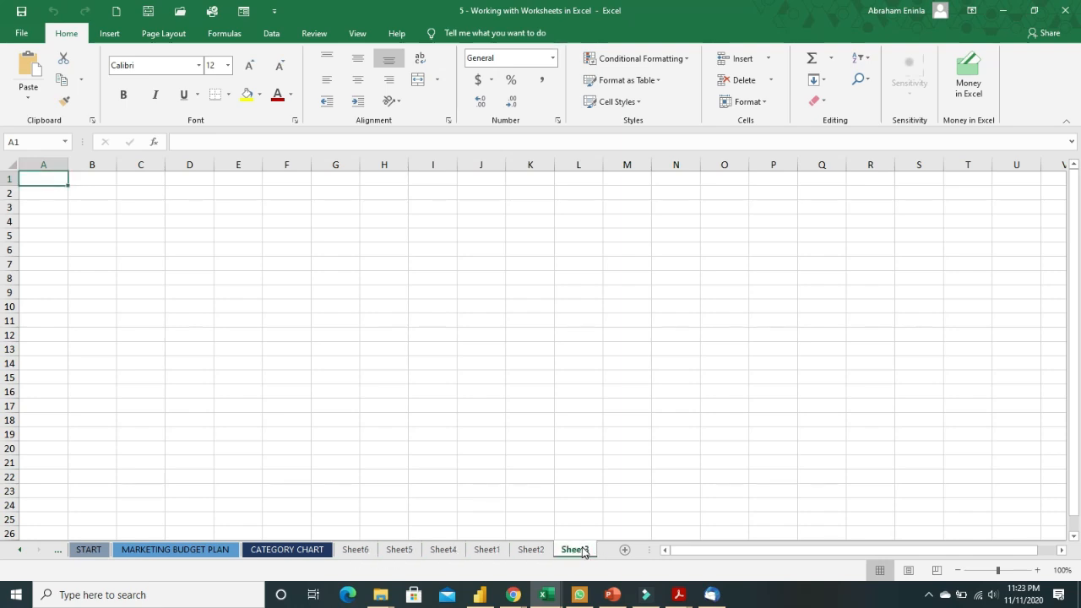
Delete the blank worksheets Sheet6, Sheet5 and Sheet4
{"action": "left_click", "coordinate": [355, 551]}
{"action": "right_click", "coordinate": [359, 552]}
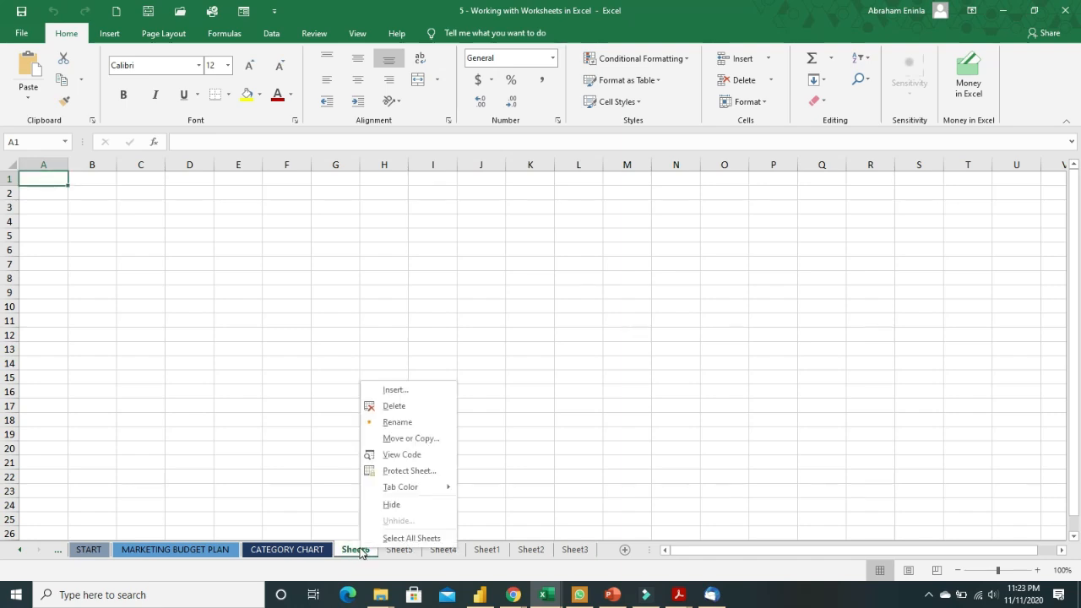
{"action": "left_click", "coordinate": [405, 402]}
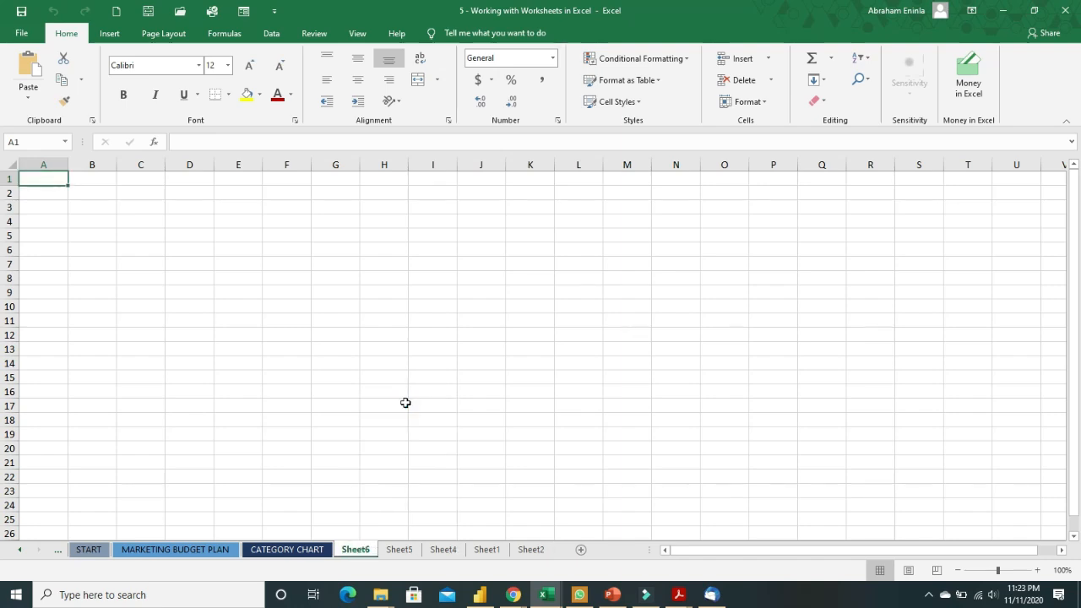
{"action": "right_click", "coordinate": [363, 547]}
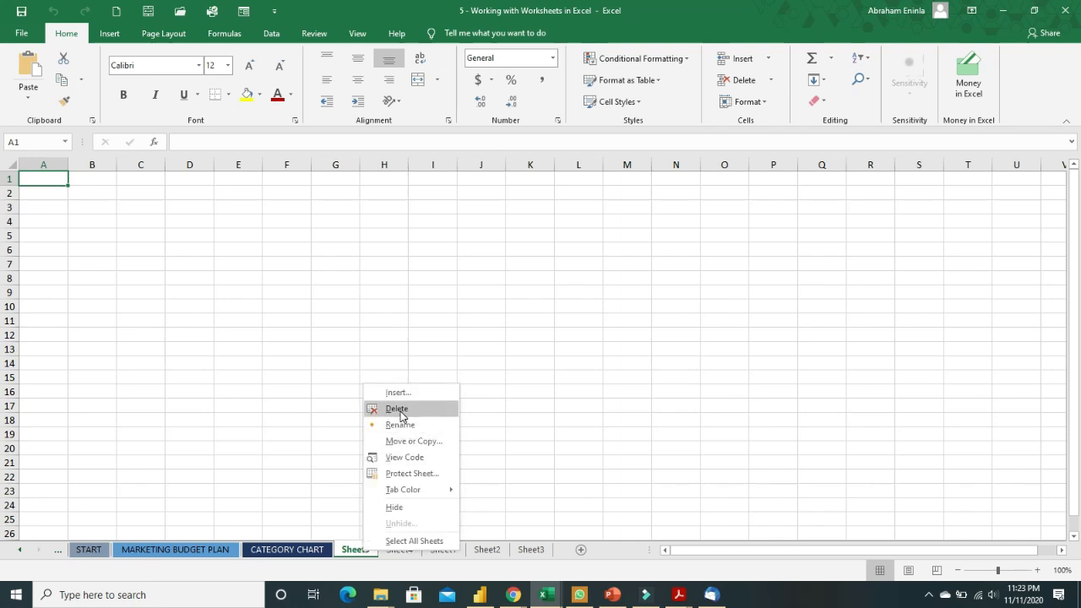
{"action": "left_click", "coordinate": [398, 409]}
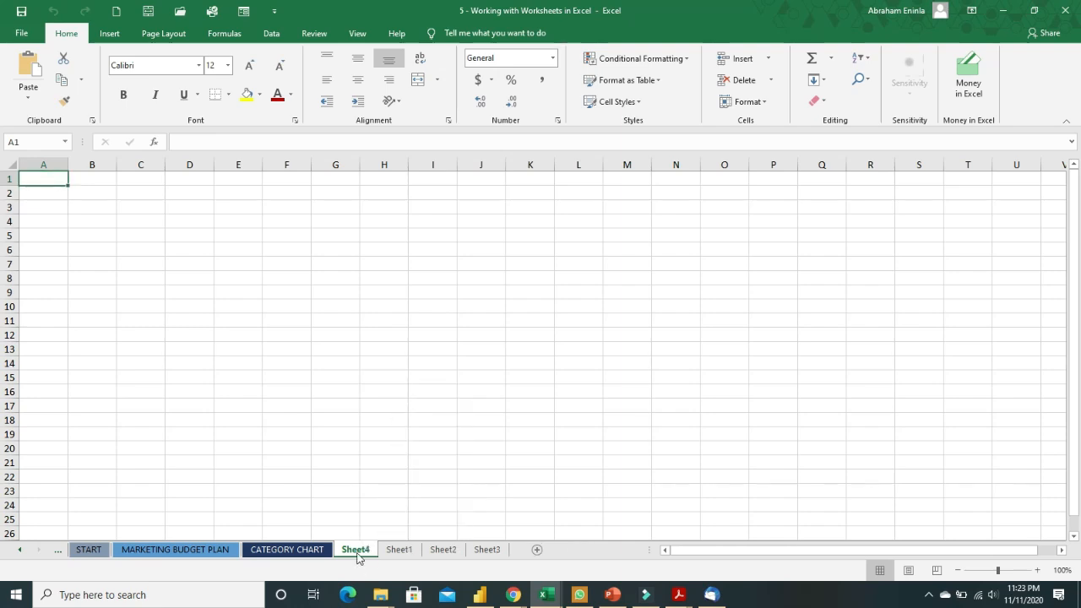
{"action": "right_click", "coordinate": [358, 551]}
{"action": "left_click", "coordinate": [399, 407]}
Delete the remaining blank worksheets Sheet1, Sheet2 and Sheet3
{"action": "right_click", "coordinate": [367, 554]}
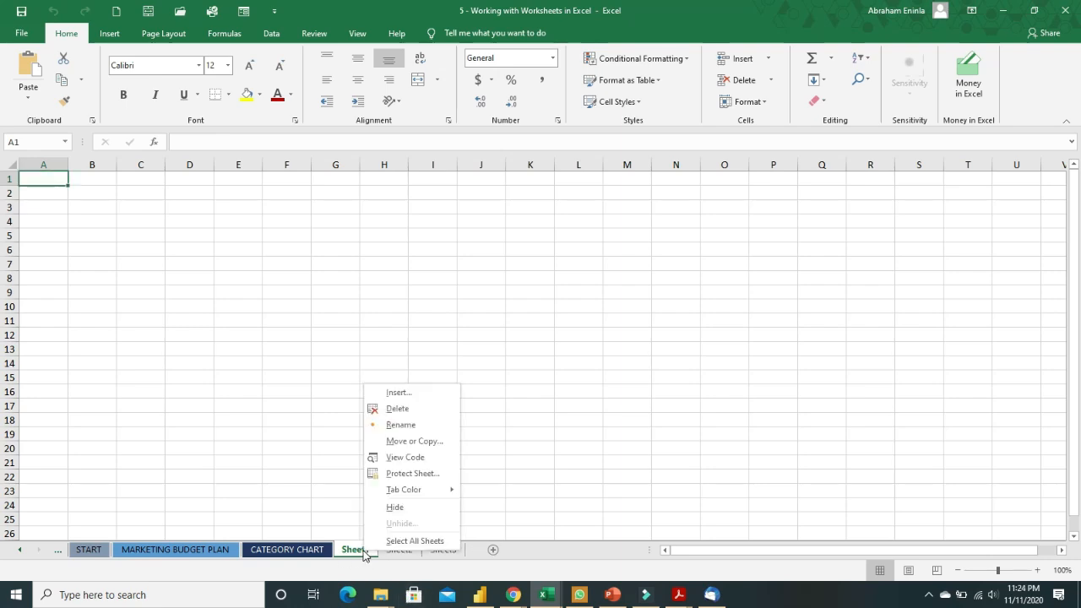
{"action": "left_click", "coordinate": [398, 409]}
{"action": "right_click", "coordinate": [371, 552]}
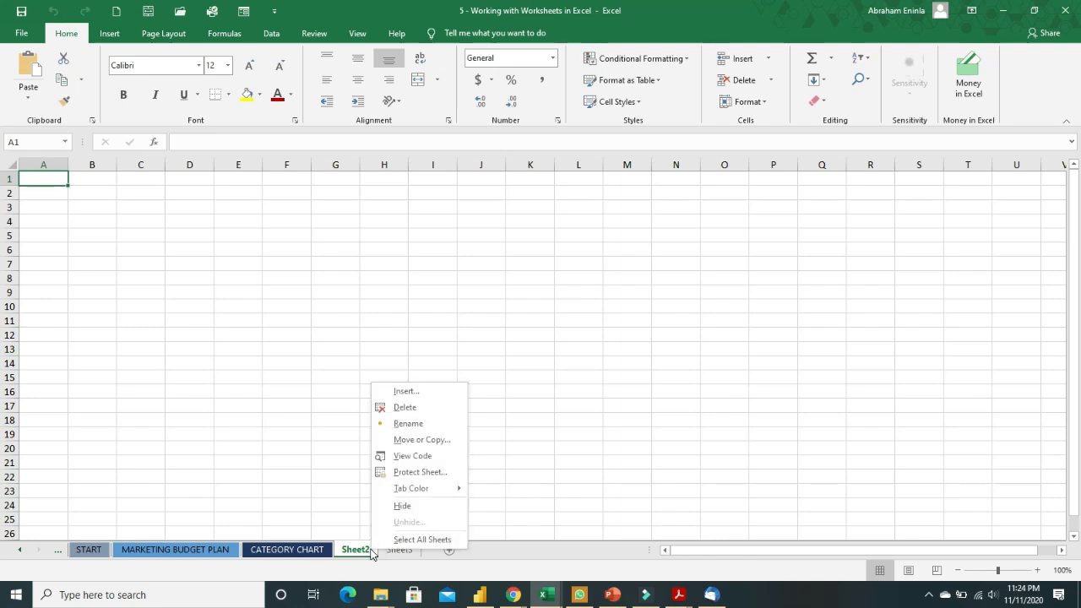
{"action": "left_click", "coordinate": [409, 408]}
{"action": "right_click", "coordinate": [361, 553]}
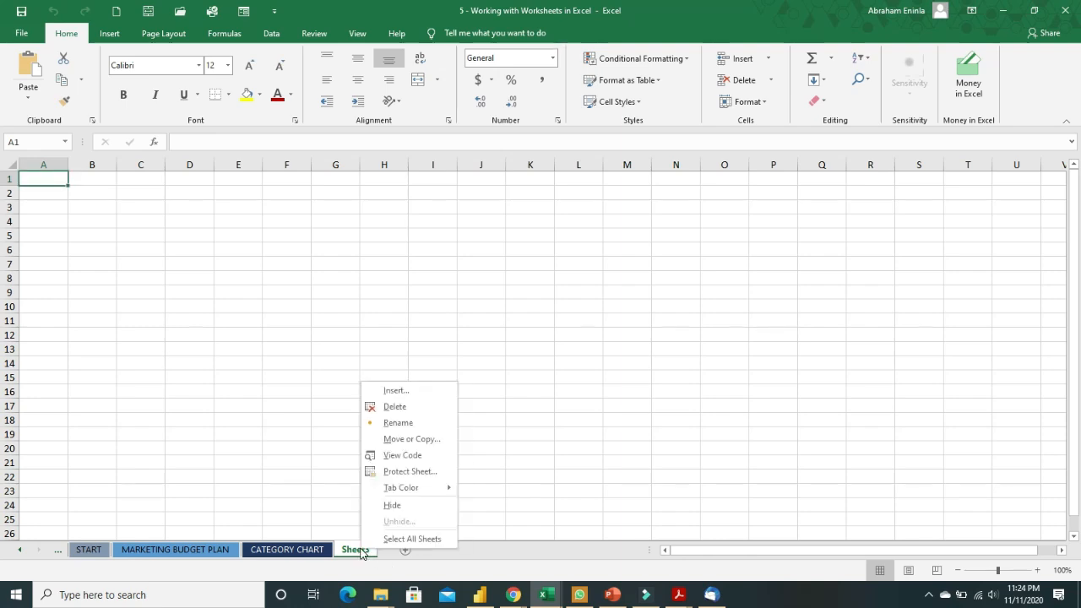
{"action": "left_click", "coordinate": [401, 407]}
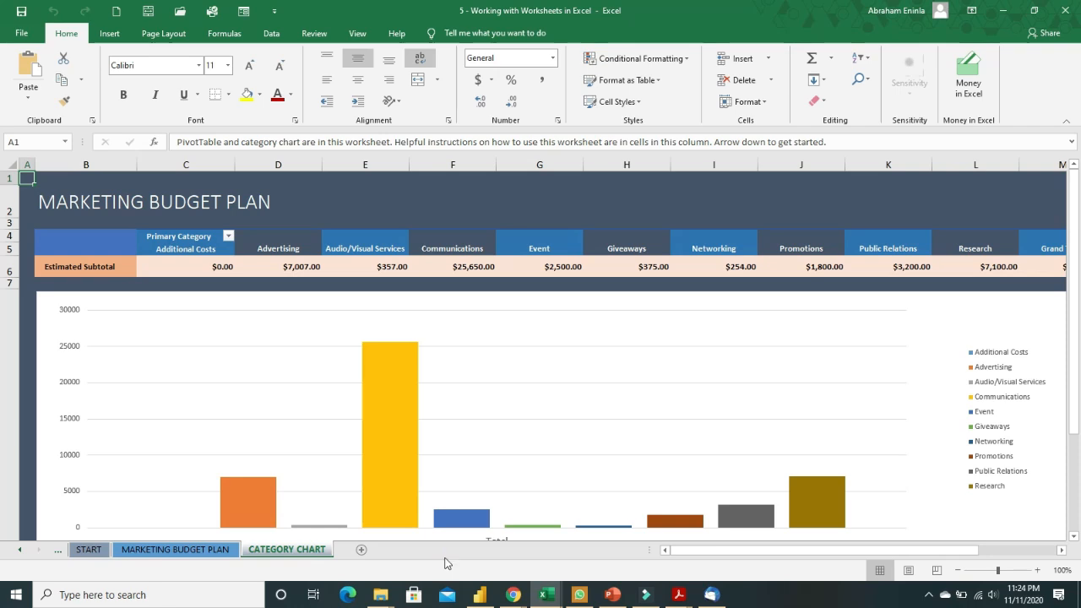
Insert a new blank worksheet and move it after the CATEGORY CHART sheet, selecting cell D4 in it
{"action": "key", "text": "shift+F11"}
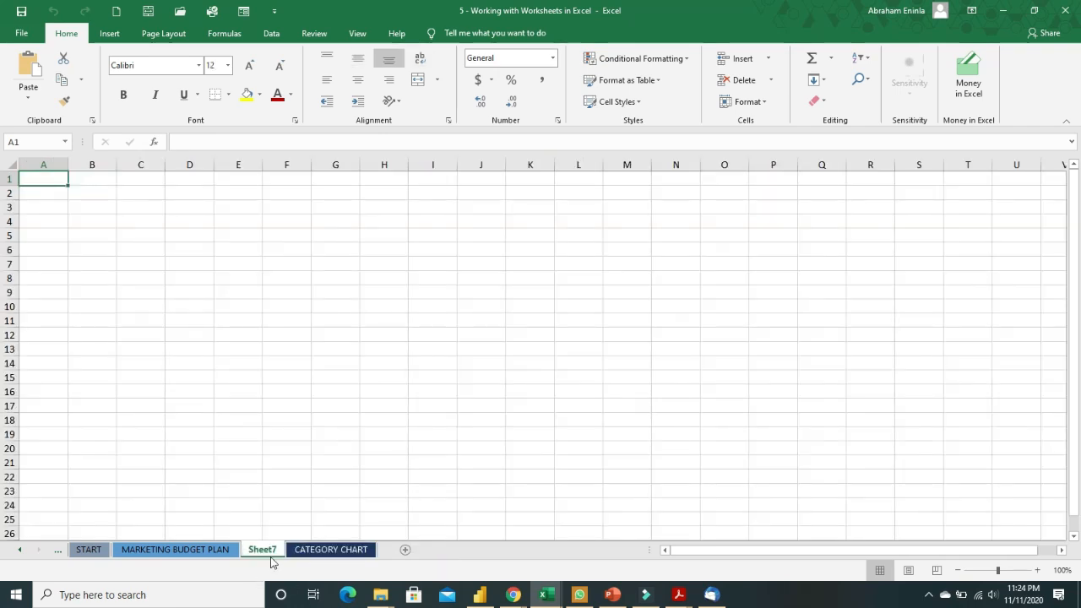
{"action": "mouse_move", "coordinate": [270, 554]}
{"action": "left_mouse_down"}
{"action": "mouse_move", "coordinate": [374, 540]}
{"action": "mouse_move", "coordinate": [382, 548]}
{"action": "left_mouse_up"}
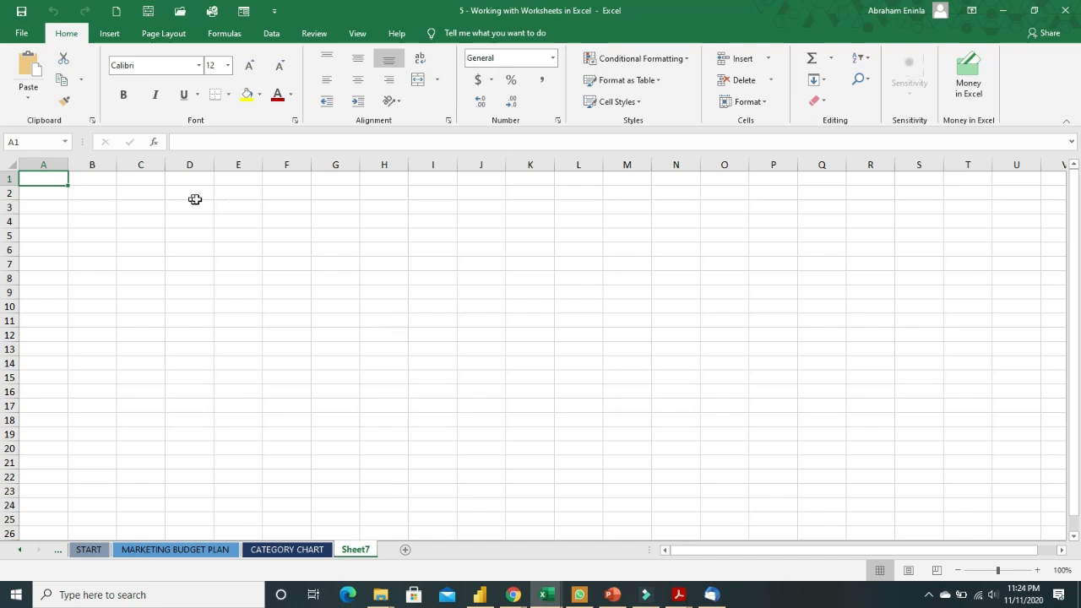
{"action": "left_click", "coordinate": [183, 225]}
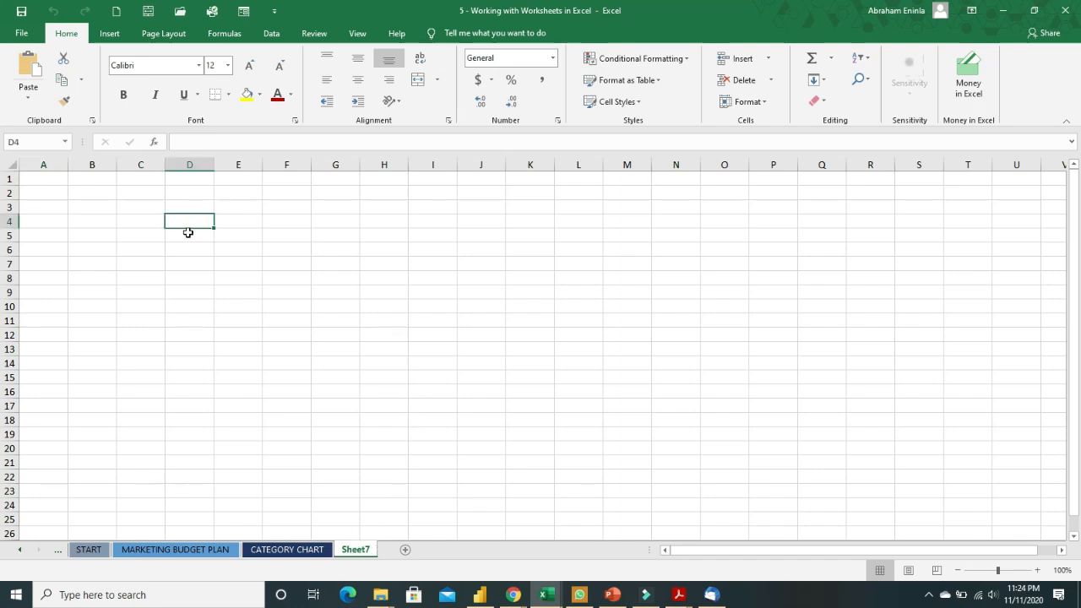
Enter the text "SHIFT + F11" in cell D4 of the new worksheet
{"action": "type", "text": "shif"}
{"action": "key", "text": "BackSpace"}
{"action": "key", "text": "BackSpace"}
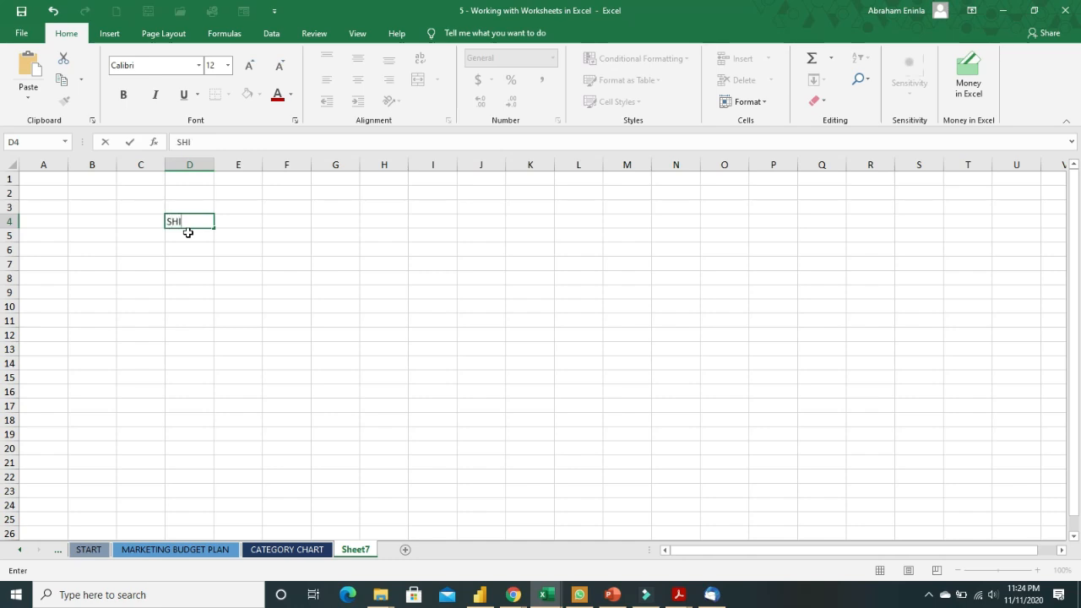
{"action": "type", "text": "IFT + F11"}
{"action": "left_click", "coordinate": [218, 263]}
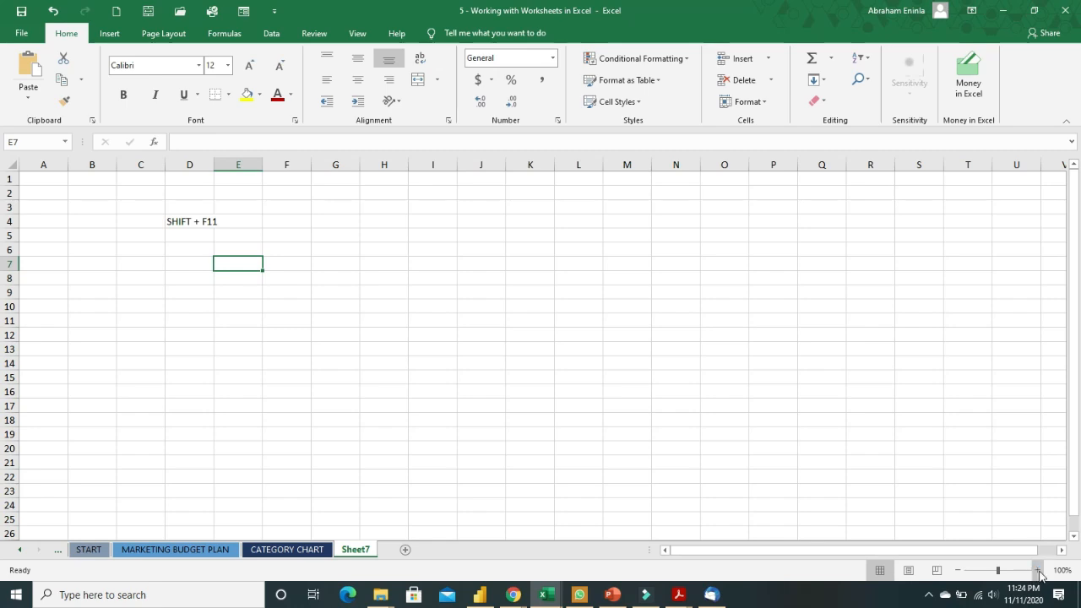
Magnify the worksheet to 180% to read the shortcut text in cell D4
{"action": "left_click", "coordinate": [1036, 571]}
{"action": "left_click", "coordinate": [1036, 571]}
{"action": "left_click", "coordinate": [1036, 571]}
{"action": "left_click", "coordinate": [1036, 571]}
{"action": "left_click", "coordinate": [1036, 571]}
{"action": "left_click", "coordinate": [1036, 571]}
{"action": "left_click", "coordinate": [1036, 571]}
{"action": "left_click", "coordinate": [1036, 571]}
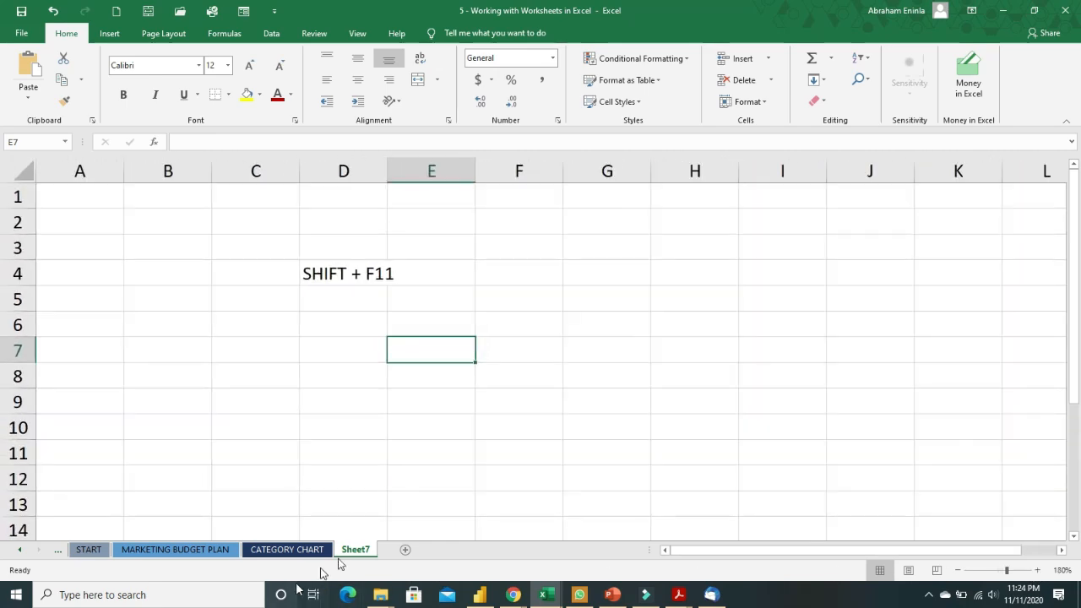
Insert one blank worksheet before Sheet7 using the Worksheet template and another directly after Sheet7
{"action": "right_click", "coordinate": [363, 549]}
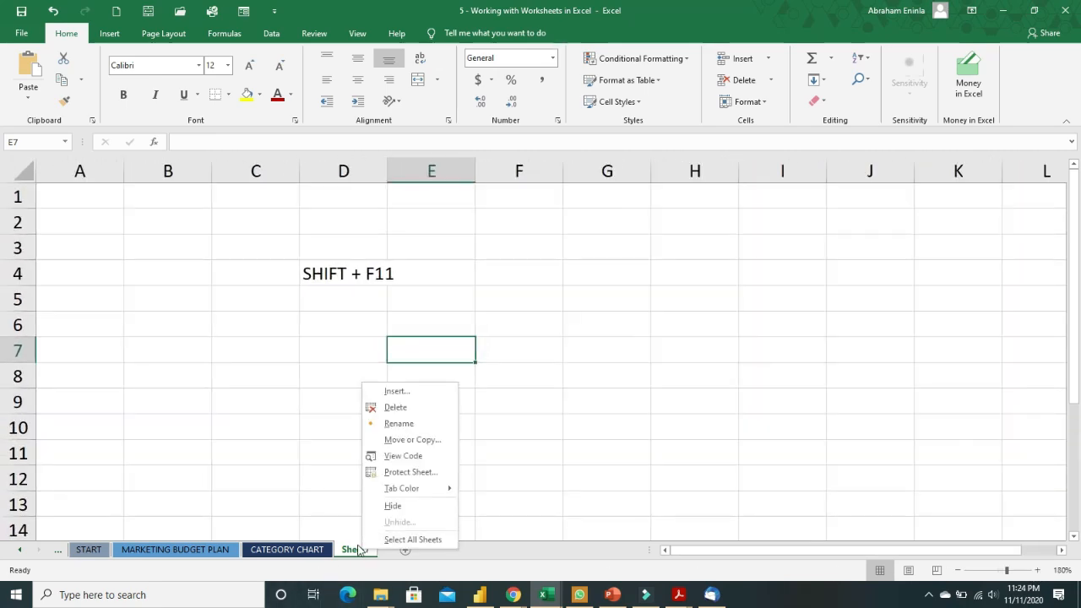
{"action": "left_click", "coordinate": [407, 394]}
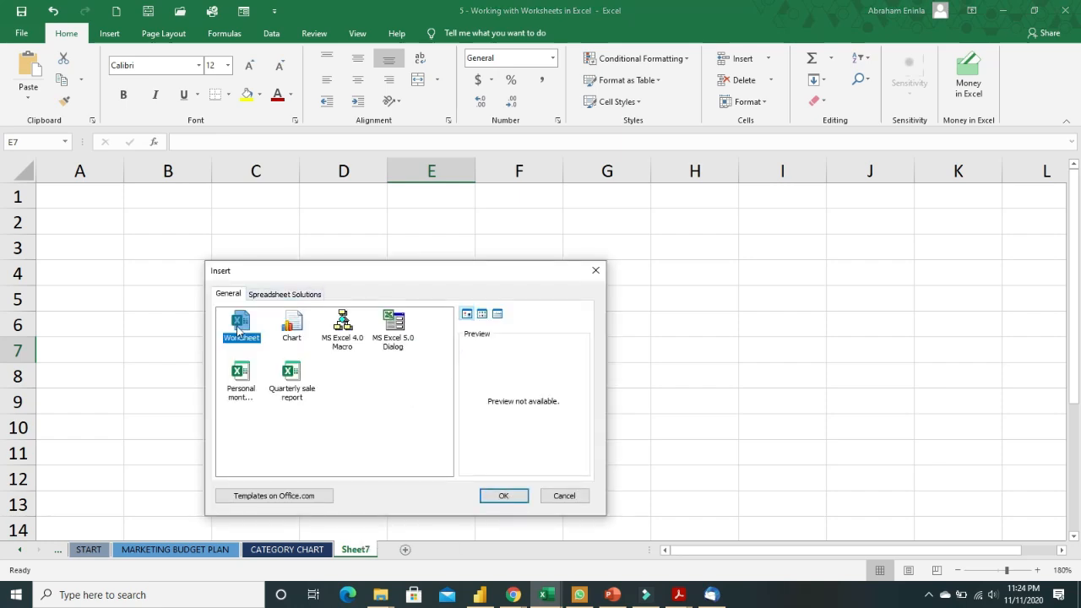
{"action": "left_click", "coordinate": [502, 496]}
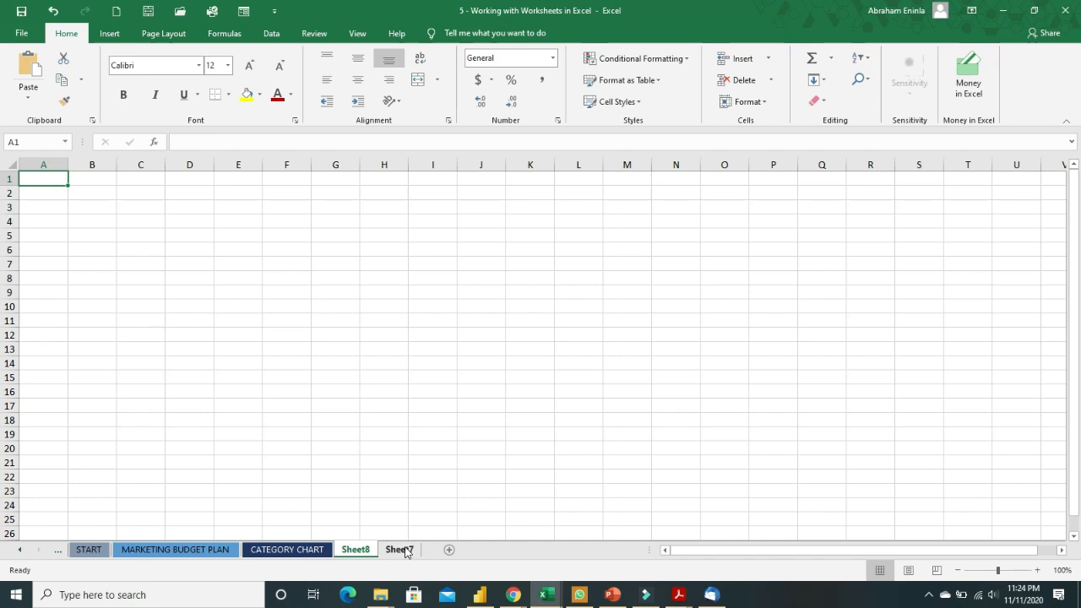
{"action": "left_click", "coordinate": [400, 549]}
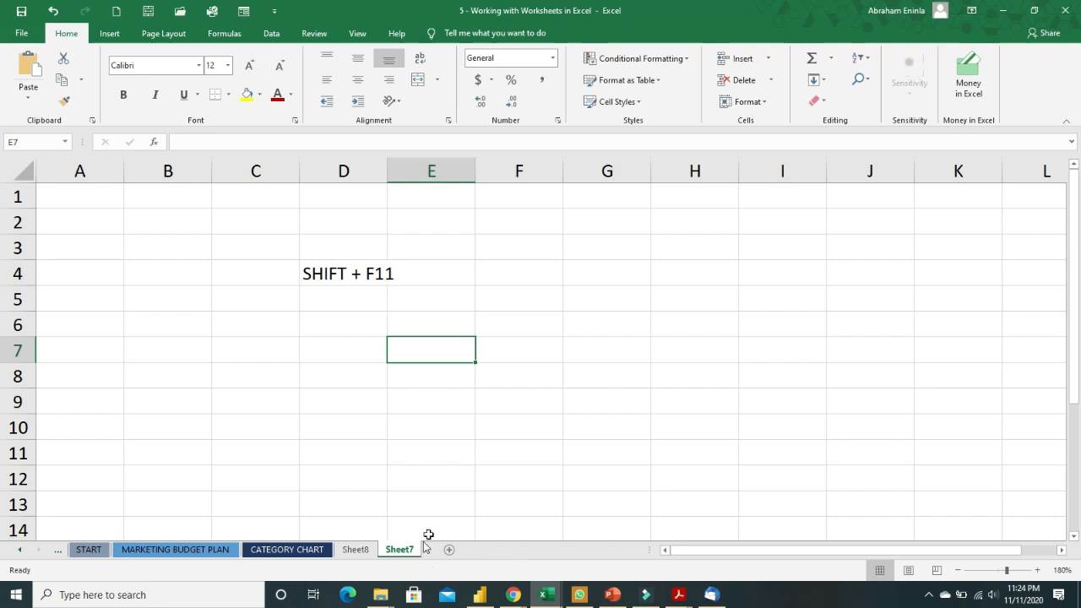
{"action": "left_click", "coordinate": [448, 550]}
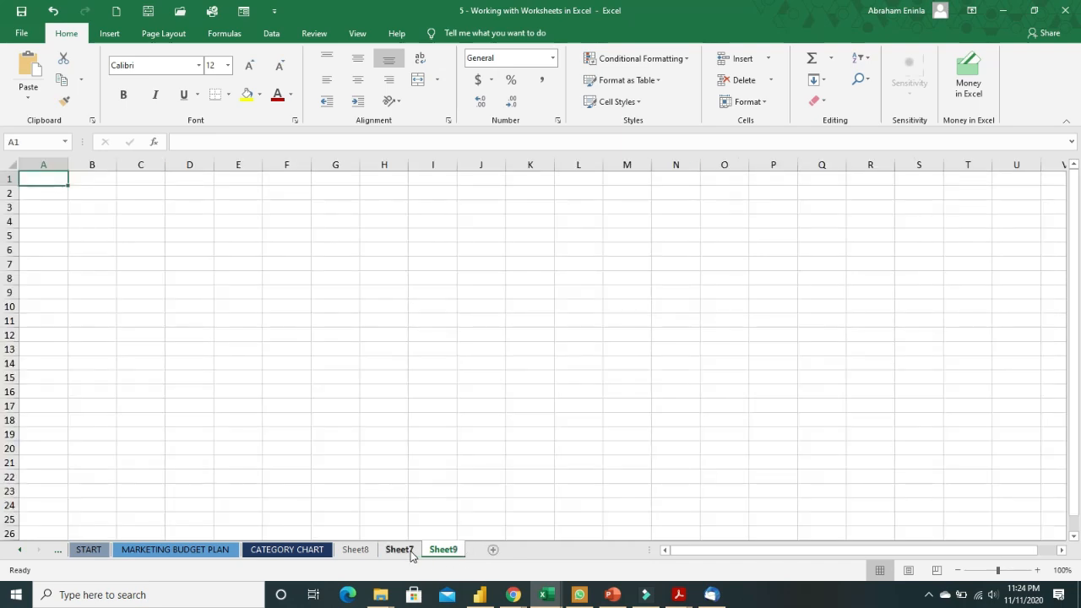
Delete the worksheets Sheet8, Sheet7 and Sheet9, confirming the permanent deletion of Sheet7
{"action": "left_click", "coordinate": [396, 549]}
{"action": "left_click", "coordinate": [355, 549]}
{"action": "right_click", "coordinate": [355, 550]}
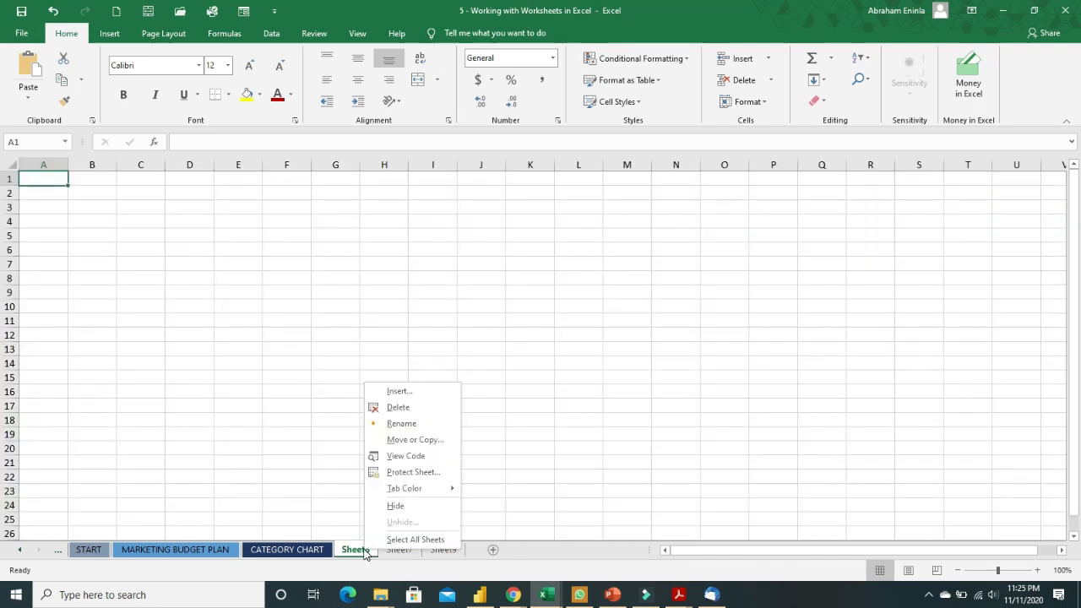
{"action": "left_click", "coordinate": [410, 405]}
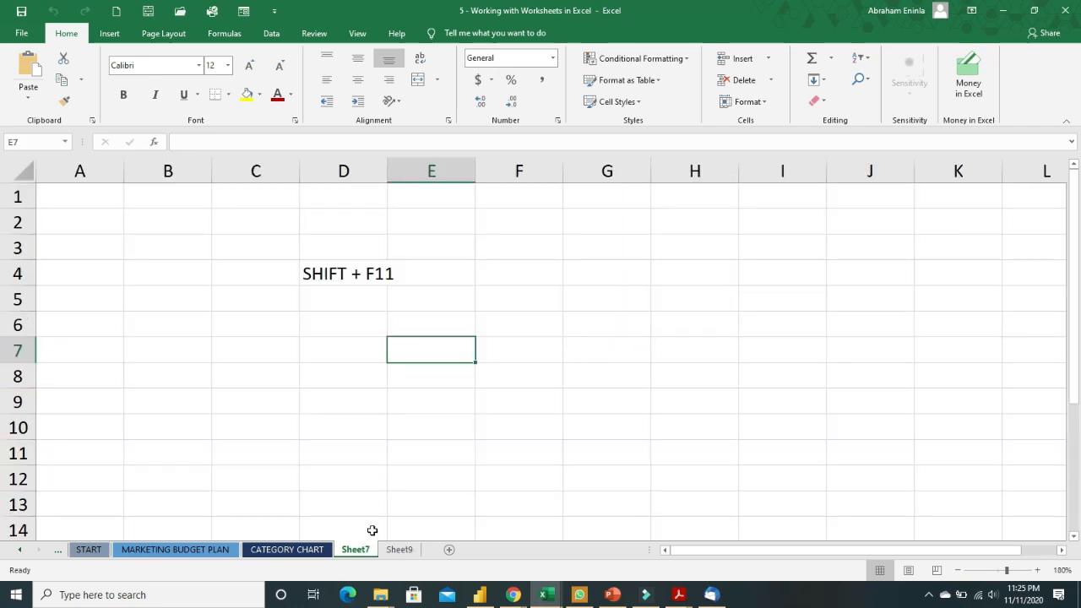
{"action": "right_click", "coordinate": [353, 549]}
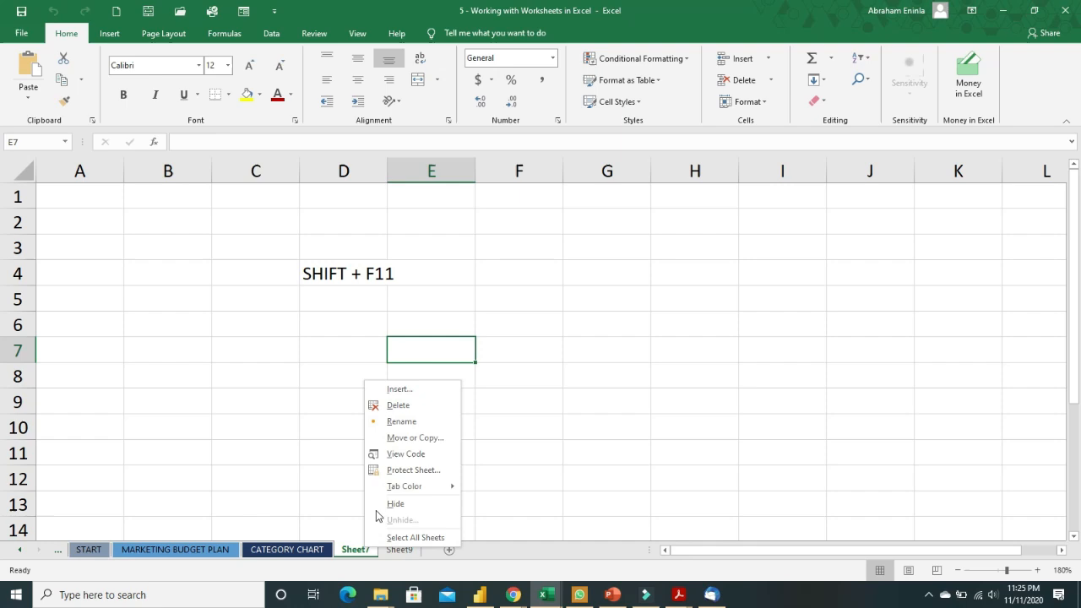
{"action": "left_click", "coordinate": [405, 408]}
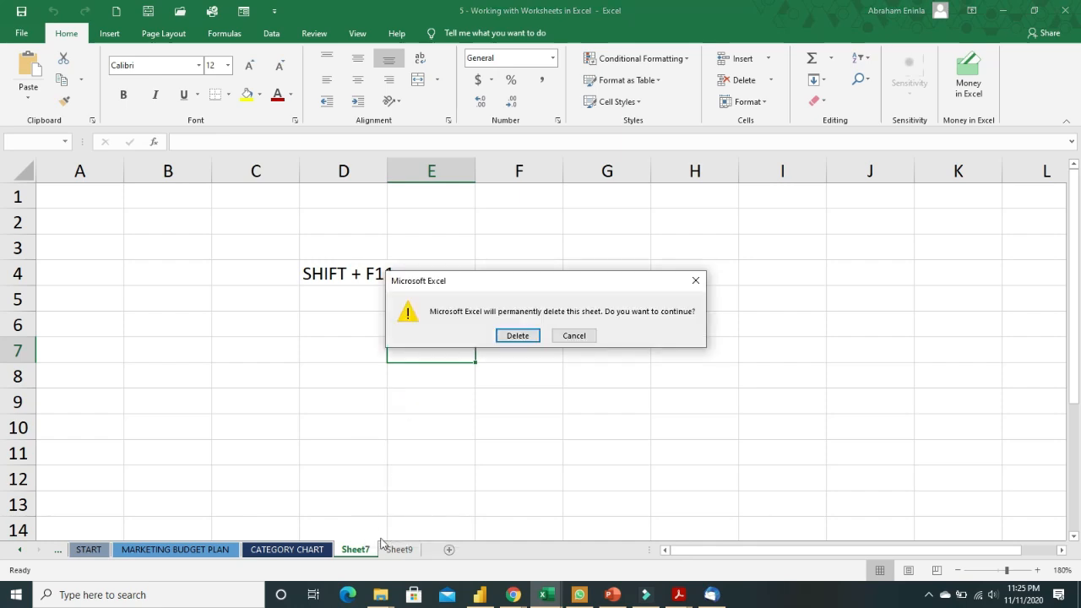
{"action": "left_click", "coordinate": [515, 335]}
{"action": "right_click", "coordinate": [365, 550]}
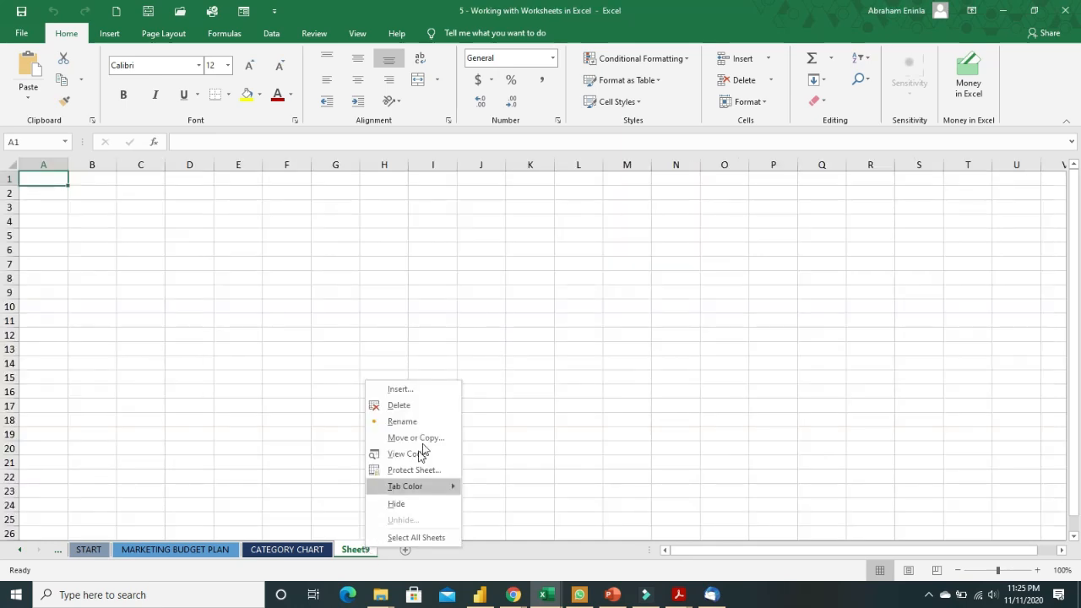
{"action": "left_click", "coordinate": [415, 405]}
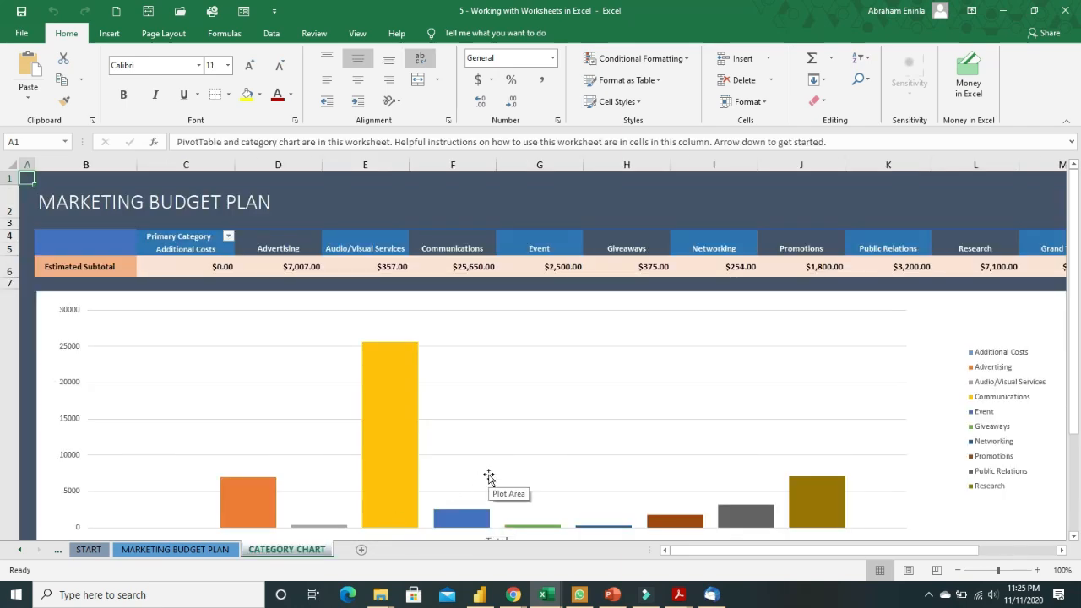
Insert a new blank worksheet after CATEGORY CHART and select cell D3 in it
{"action": "left_click", "coordinate": [361, 550]}
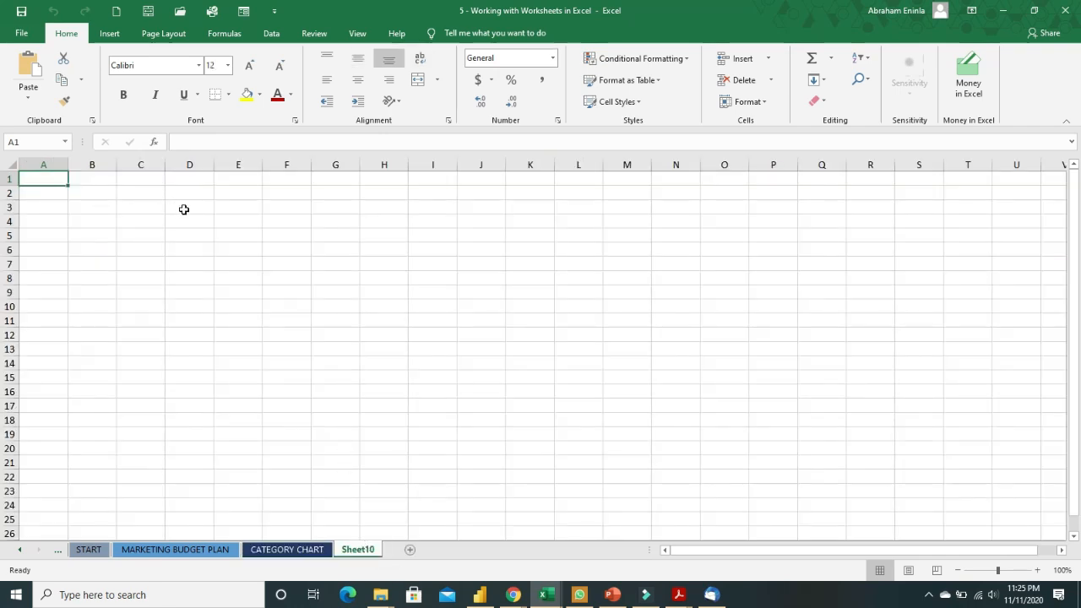
{"action": "left_click", "coordinate": [184, 210]}
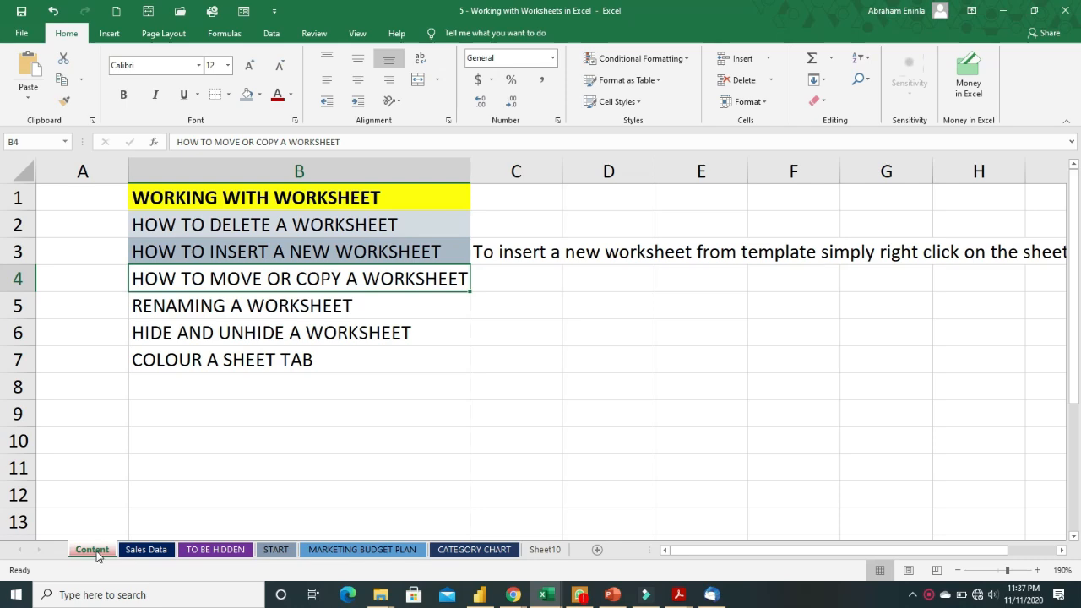
Look through the worksheets from Sales Data to Sheet10 one after another and return to the Content sheet
{"action": "left_click", "coordinate": [145, 551]}
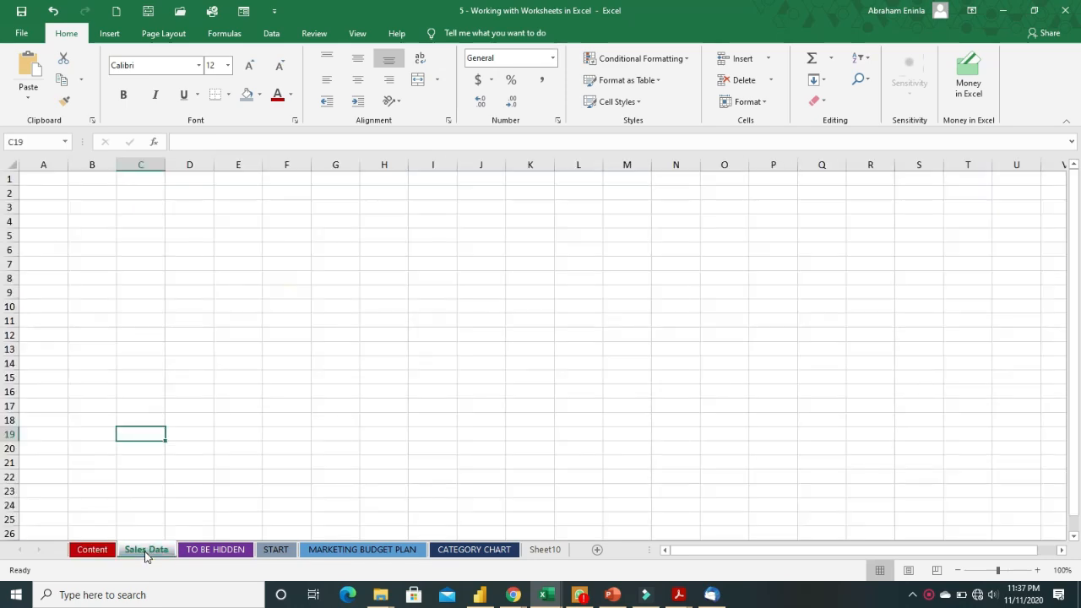
{"action": "left_click", "coordinate": [203, 550]}
{"action": "left_click", "coordinate": [277, 549]}
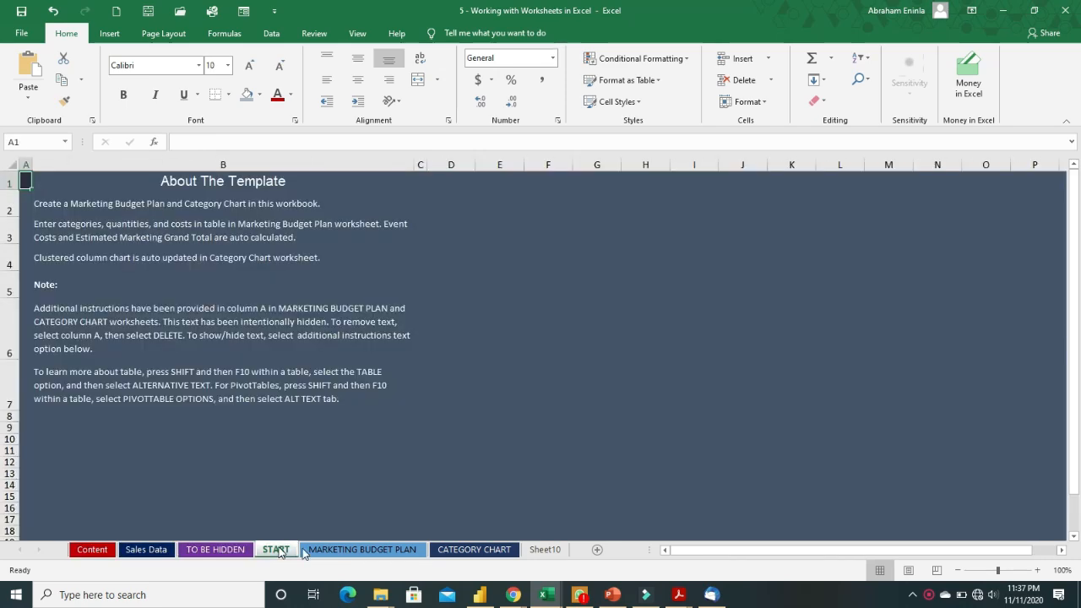
{"action": "left_click", "coordinate": [346, 550]}
{"action": "left_click", "coordinate": [465, 550]}
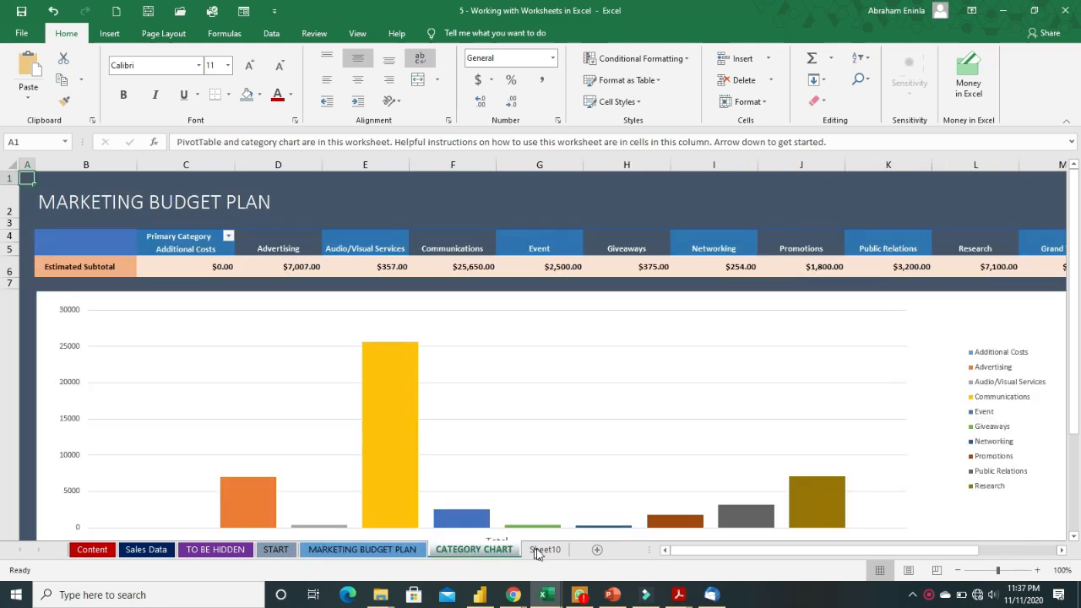
{"action": "left_click", "coordinate": [541, 550]}
{"action": "left_click", "coordinate": [487, 551]}
{"action": "left_click", "coordinate": [544, 550]}
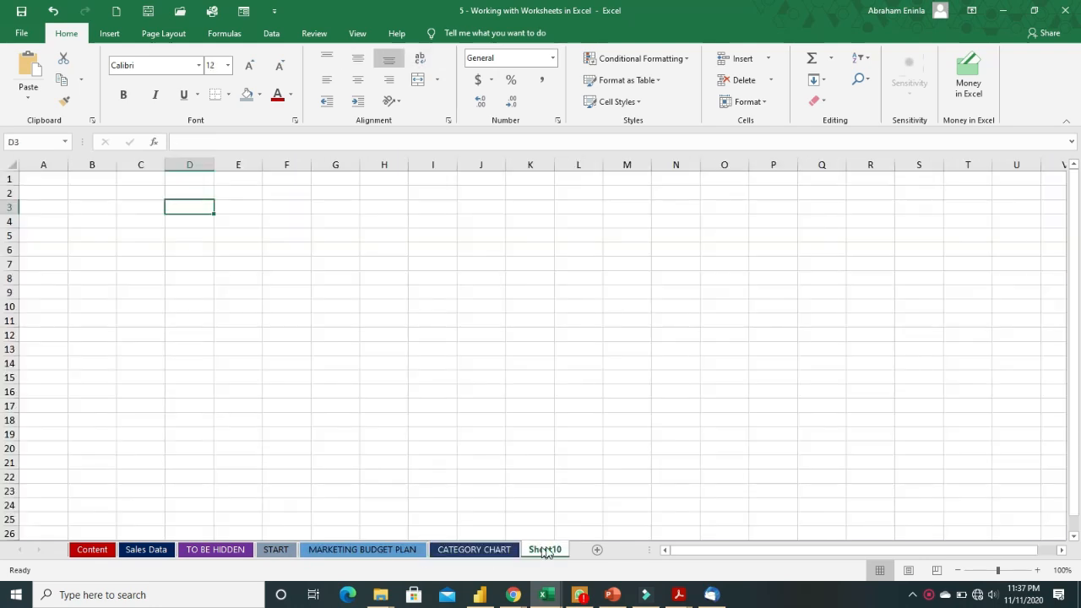
{"action": "left_click", "coordinate": [81, 553]}
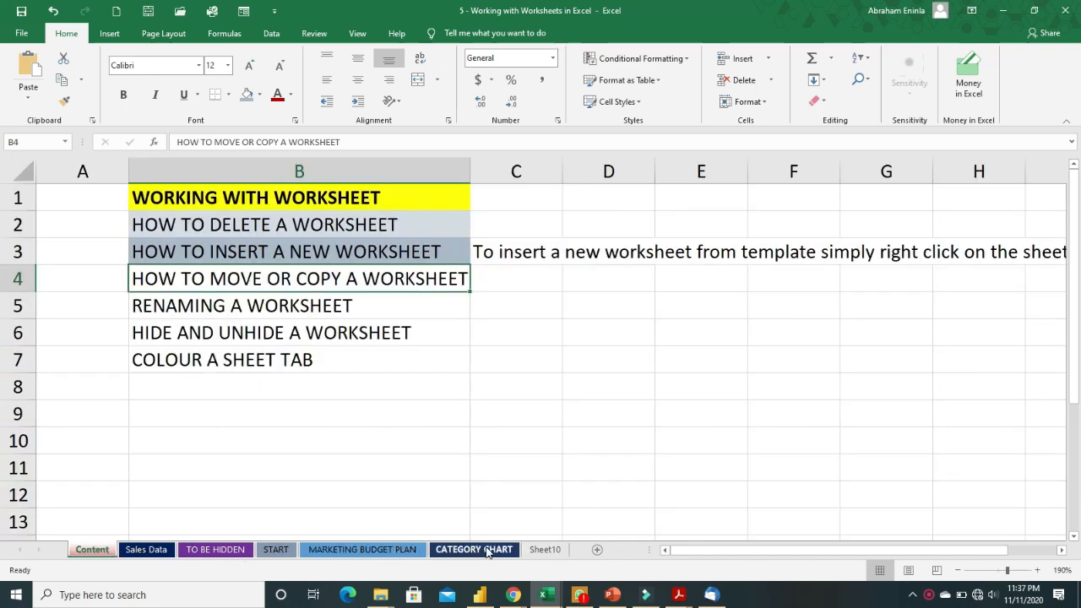
Set the tab colour of Sheet10 to the dark red standard colour
{"action": "left_click", "coordinate": [543, 549]}
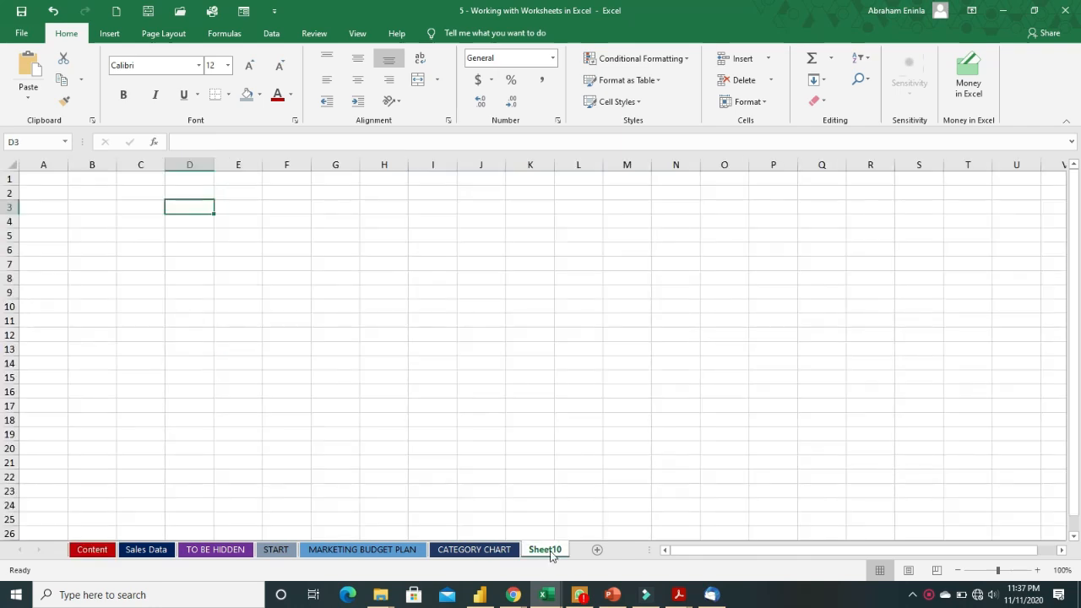
{"action": "right_click", "coordinate": [544, 551]}
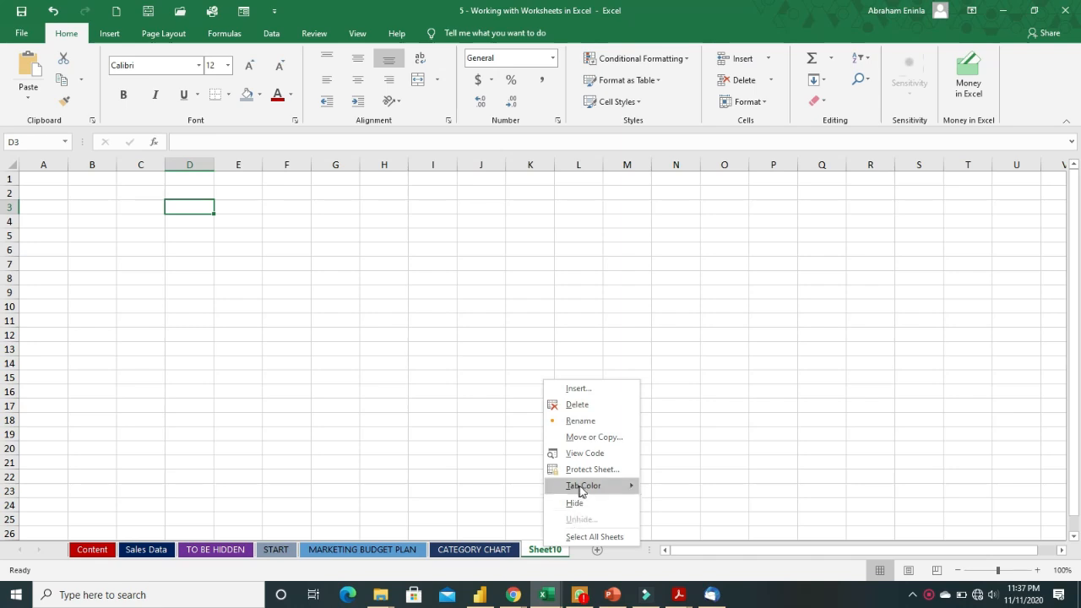
{"action": "mouse_move", "coordinate": [592, 488]}
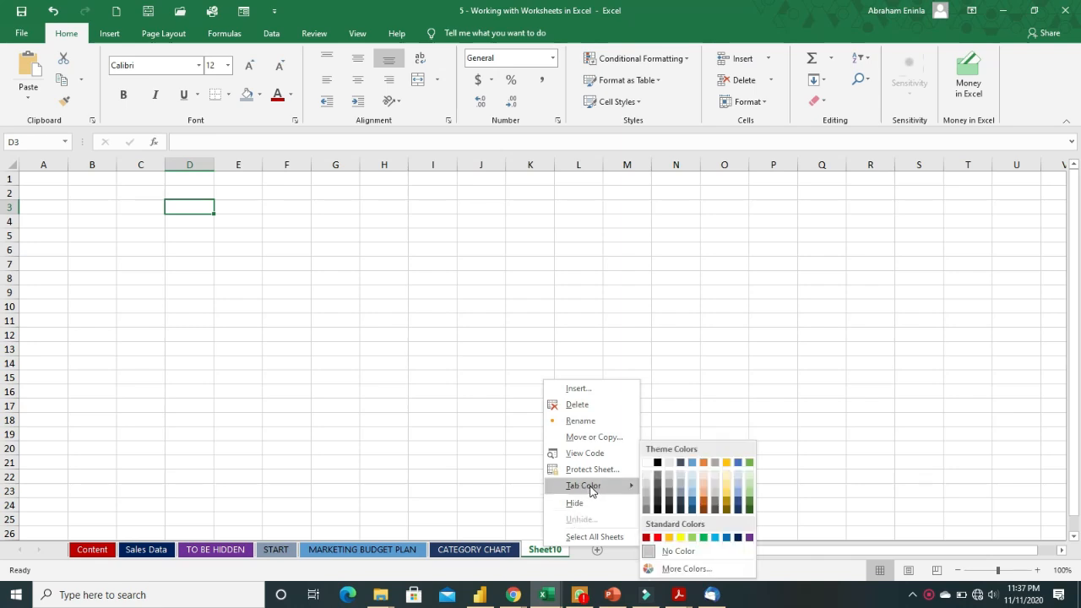
{"action": "left_click", "coordinate": [647, 537]}
Switch between Sheet10, CATEGORY CHART and MARKETING BUDGET PLAN to compare how active and inactive coloured tabs look
{"action": "left_click", "coordinate": [506, 550]}
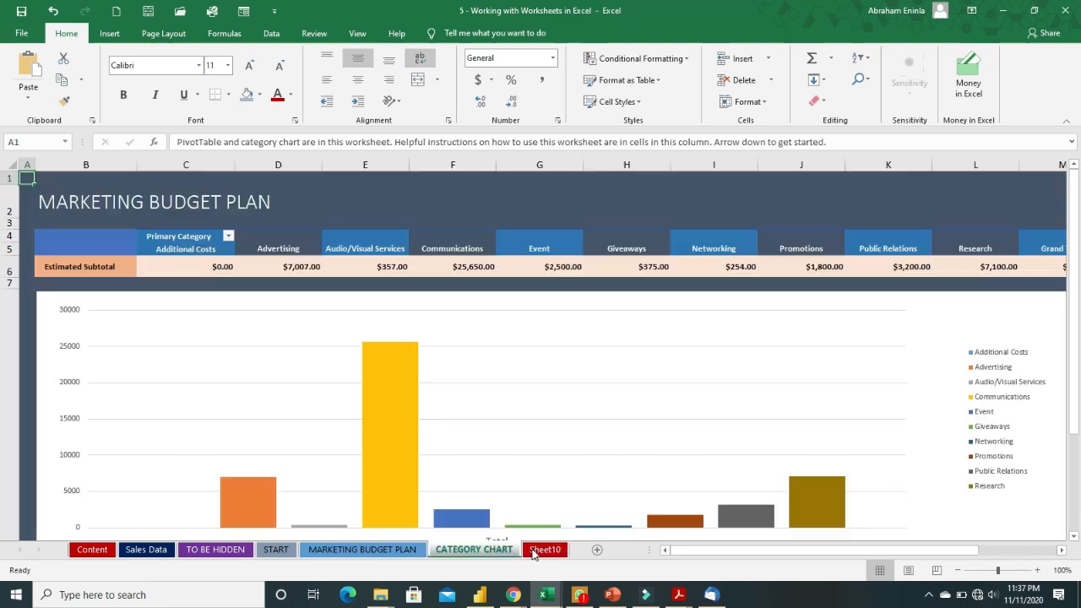
{"action": "left_click", "coordinate": [545, 552]}
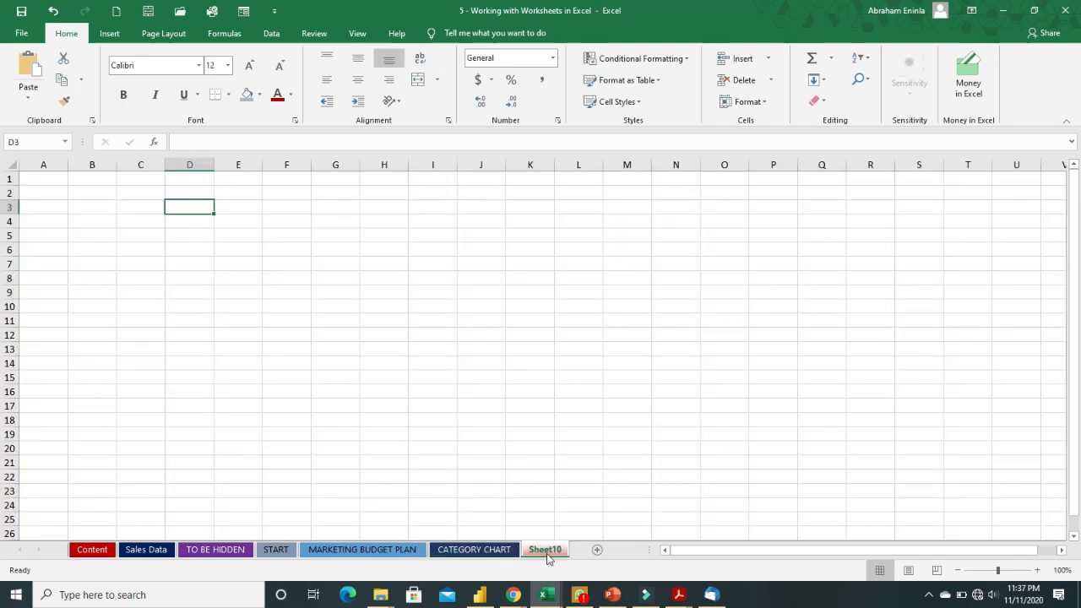
{"action": "left_click", "coordinate": [499, 552]}
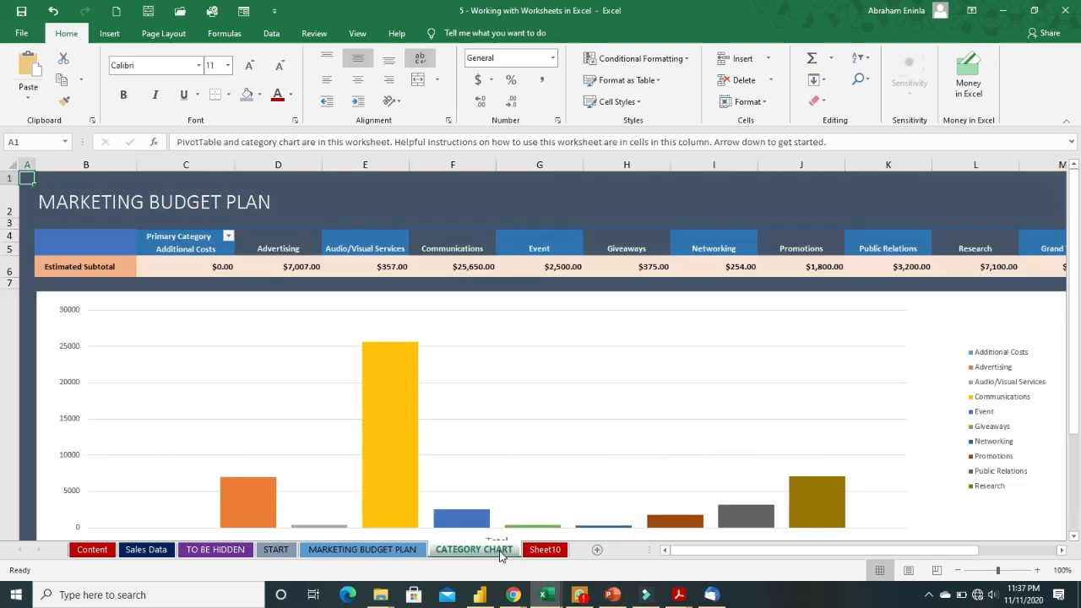
{"action": "left_click", "coordinate": [412, 553]}
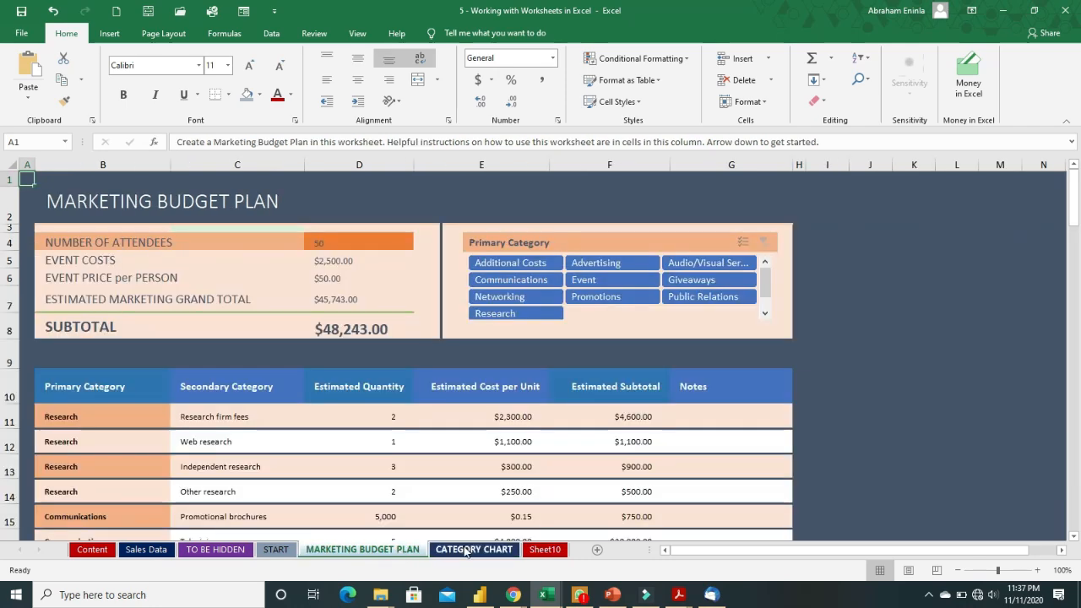
{"action": "left_click", "coordinate": [465, 552]}
{"action": "left_click", "coordinate": [539, 552]}
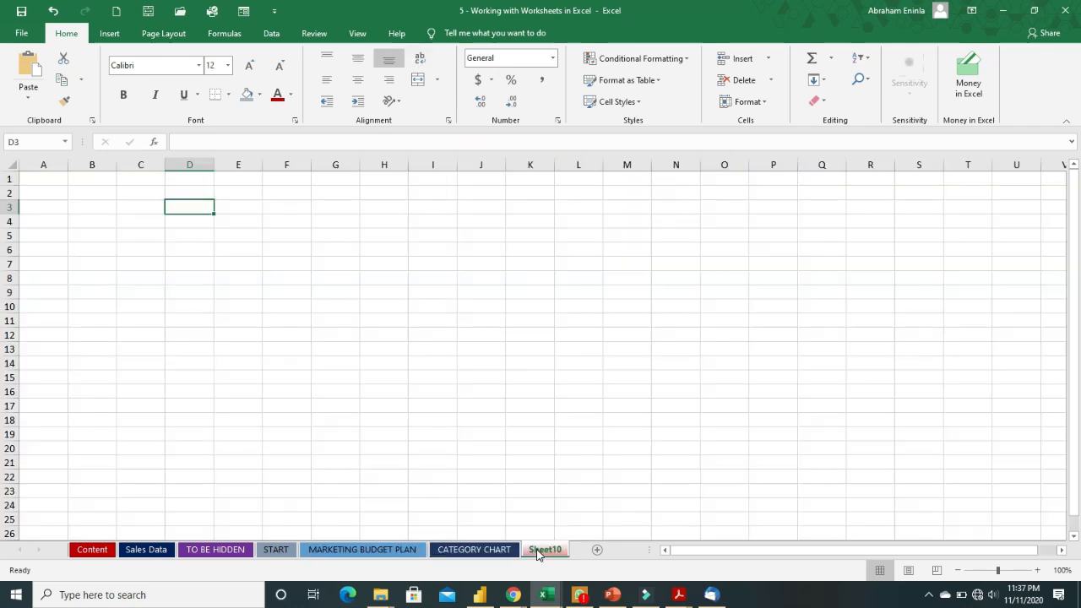
{"action": "left_click", "coordinate": [493, 550]}
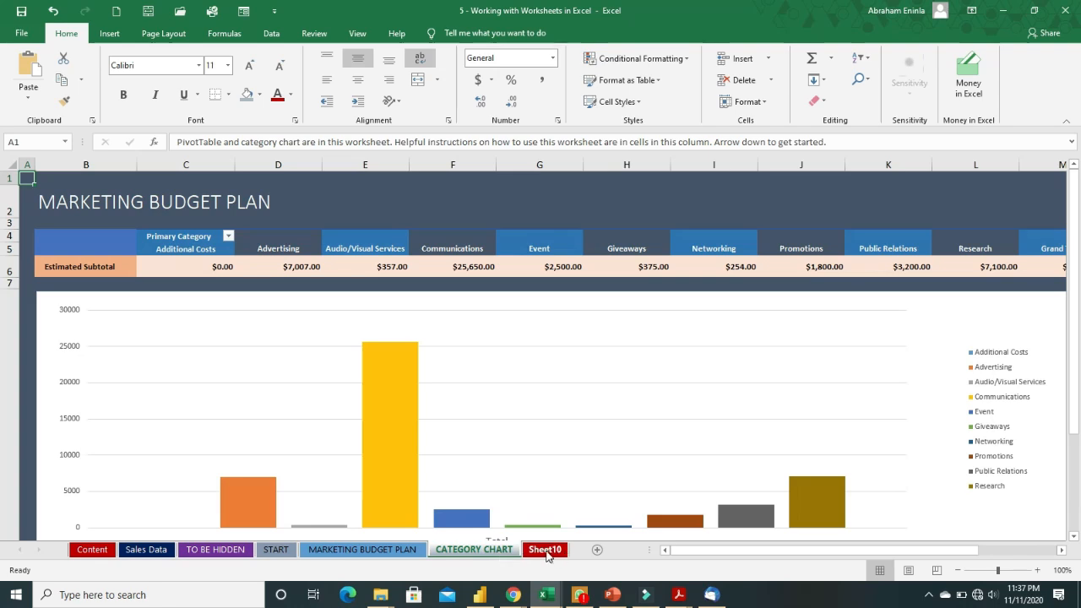
Set the tab colour of Sheet10 to the darkest green theme colour and check it with CATEGORY CHART active
{"action": "left_click", "coordinate": [547, 553]}
{"action": "right_click", "coordinate": [549, 553]}
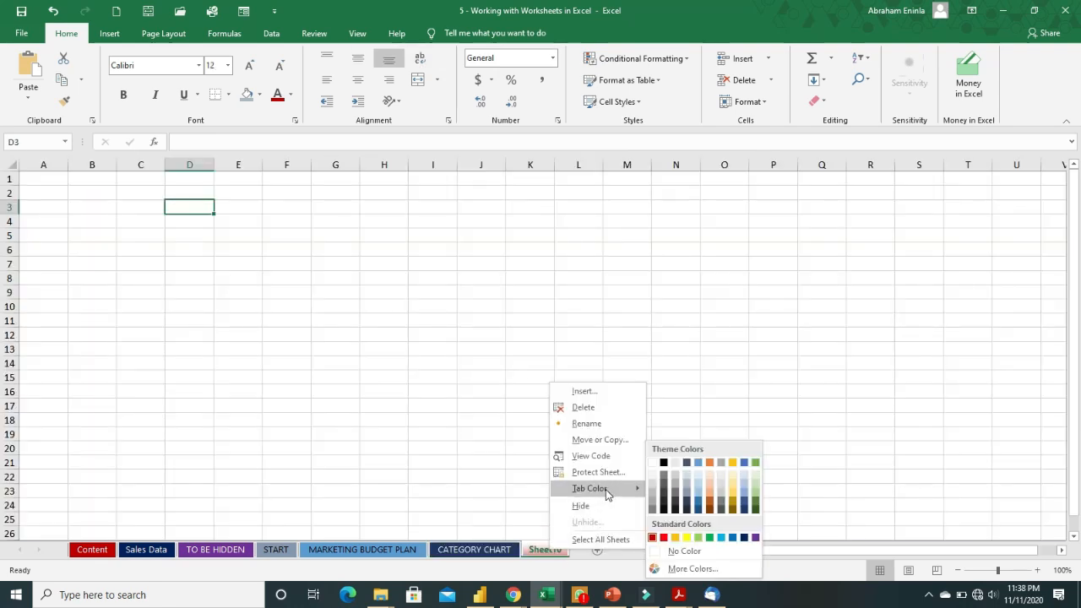
{"action": "left_click", "coordinate": [756, 509]}
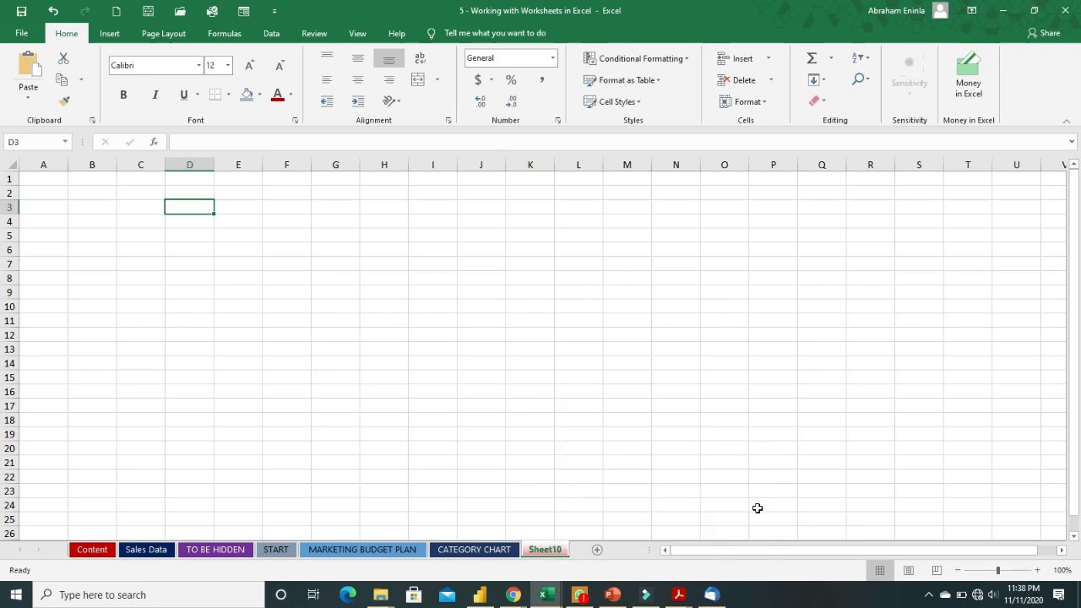
{"action": "left_click", "coordinate": [498, 550]}
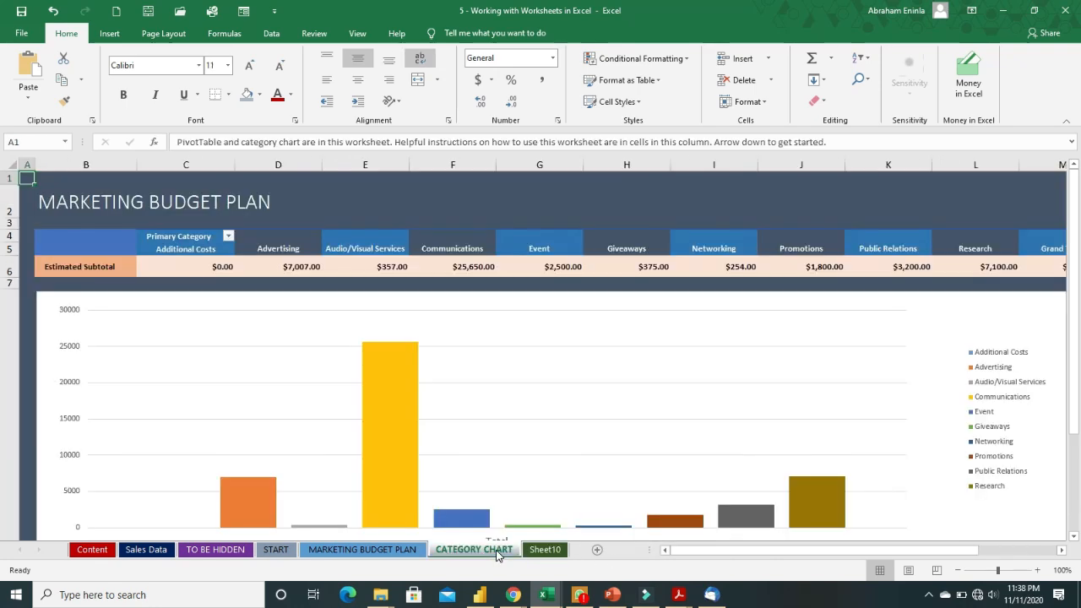
{"action": "left_click", "coordinate": [545, 550]}
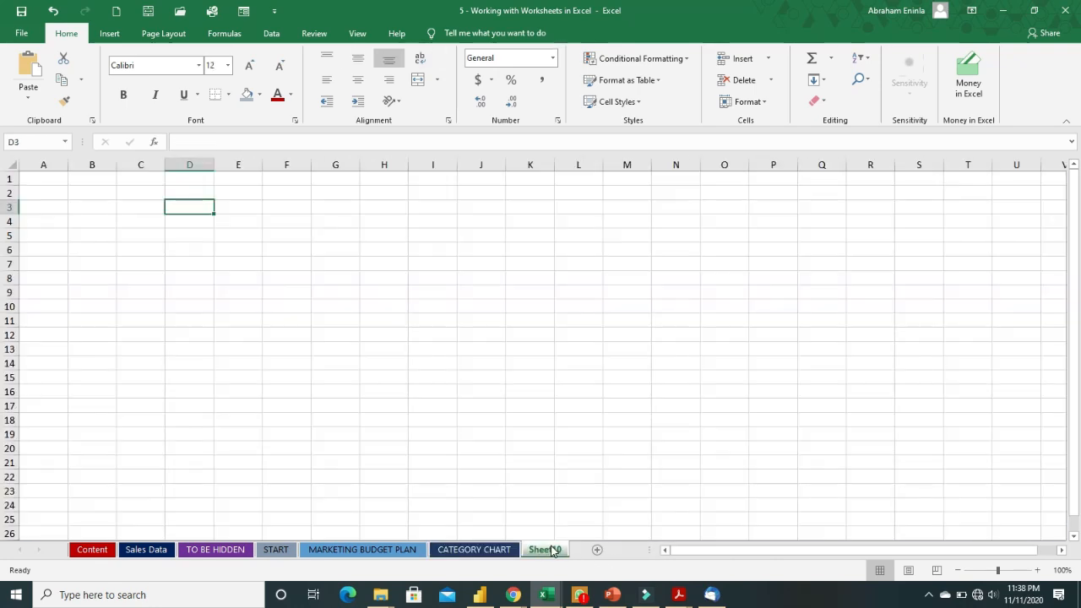
{"action": "left_click", "coordinate": [490, 550]}
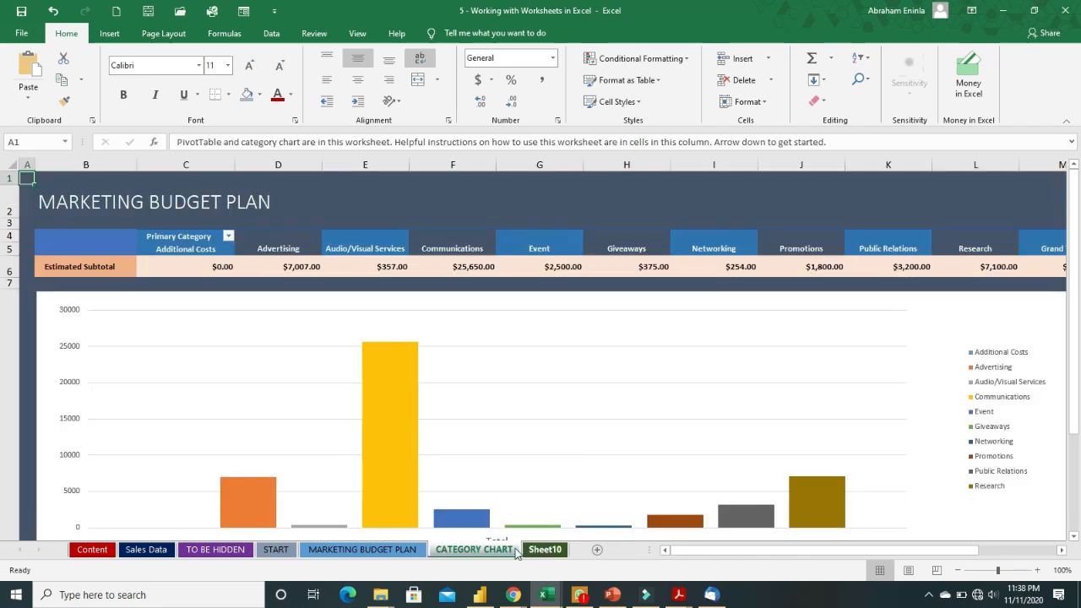
Review the tab colour options for Sales Data, then look through the worksheets from TO BE HIDDEN to Sheet10
{"action": "right_click", "coordinate": [145, 550]}
{"action": "mouse_move", "coordinate": [220, 490]}
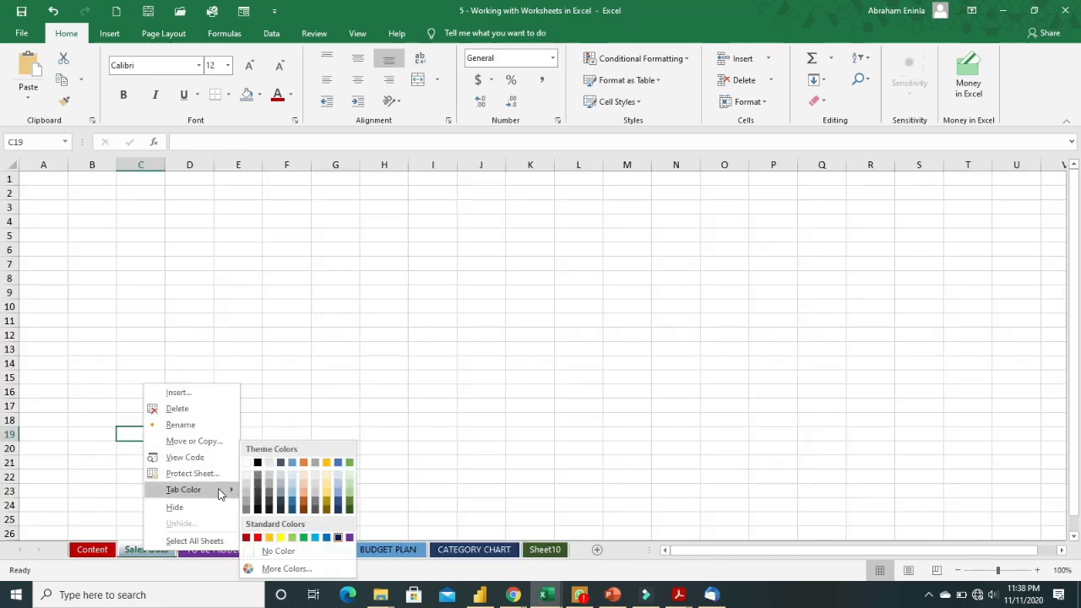
{"action": "left_click", "coordinate": [487, 416]}
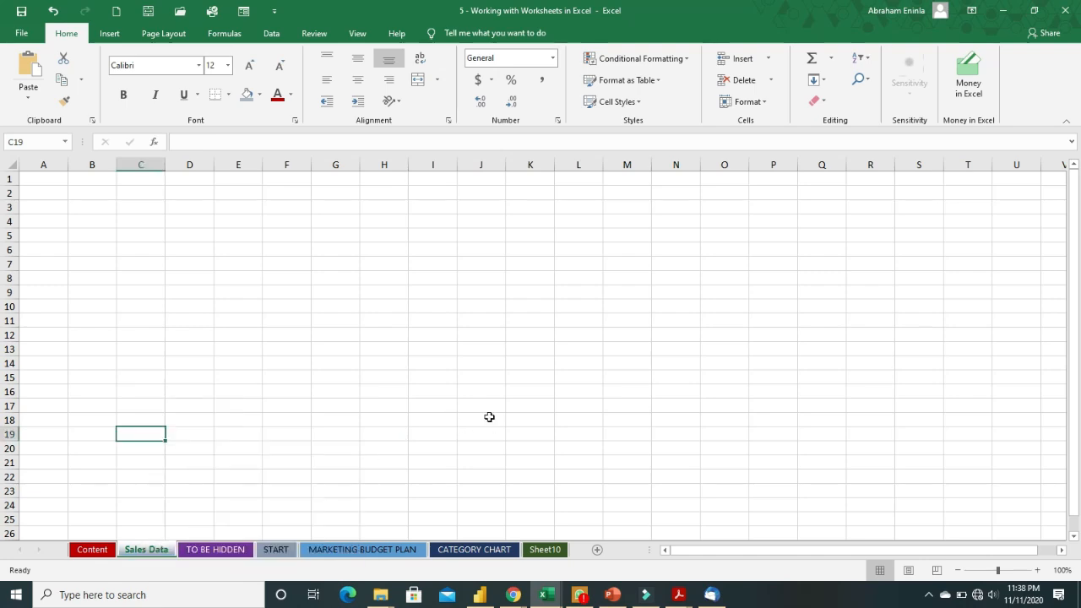
{"action": "left_click", "coordinate": [233, 553]}
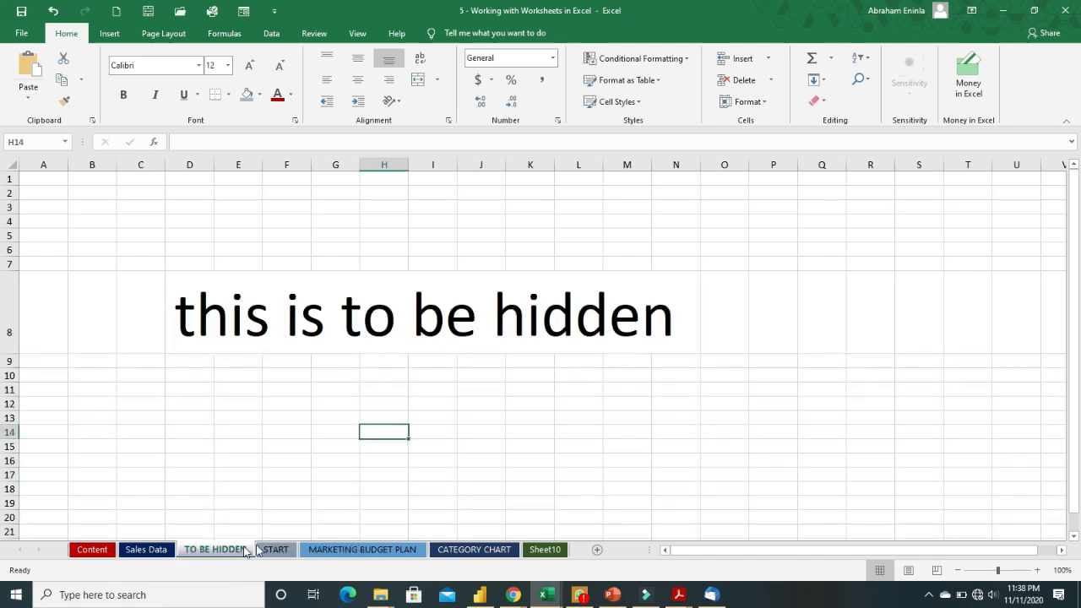
{"action": "left_click", "coordinate": [277, 549]}
{"action": "left_click", "coordinate": [365, 553]}
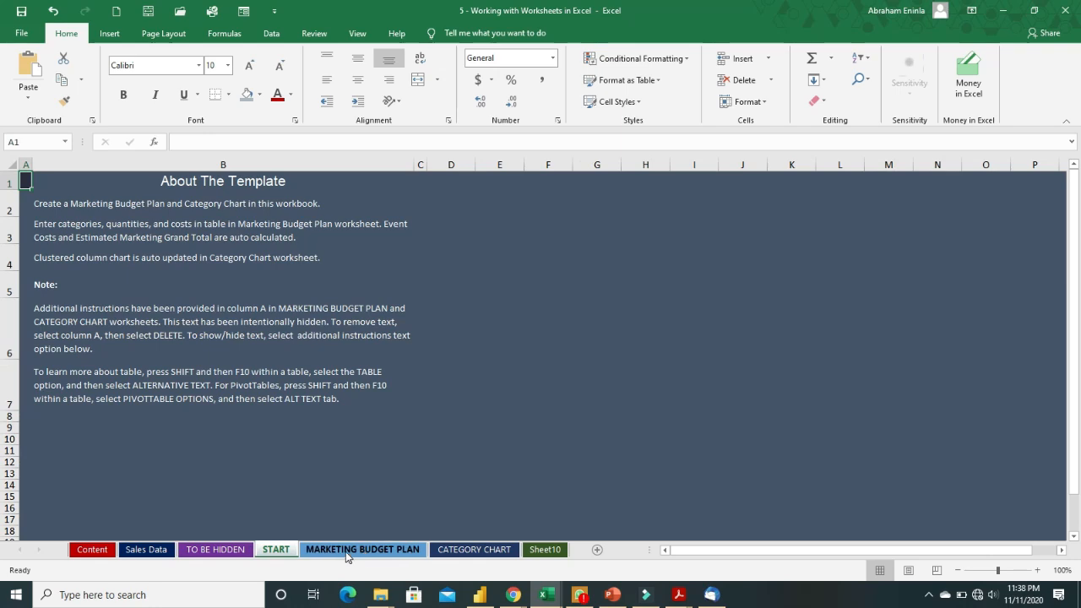
{"action": "left_click", "coordinate": [518, 556]}
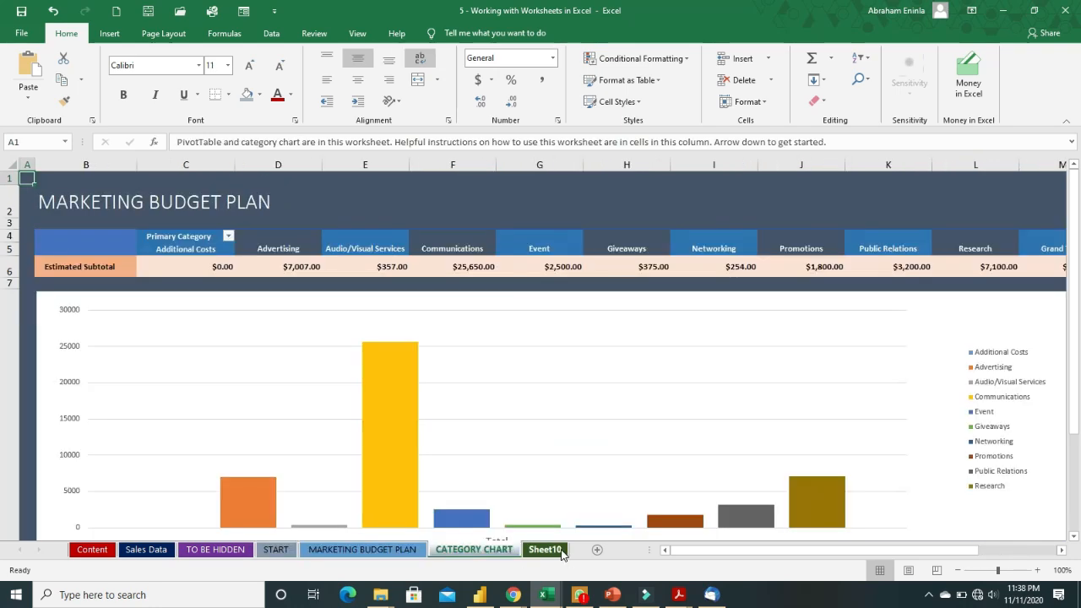
{"action": "left_click", "coordinate": [561, 553]}
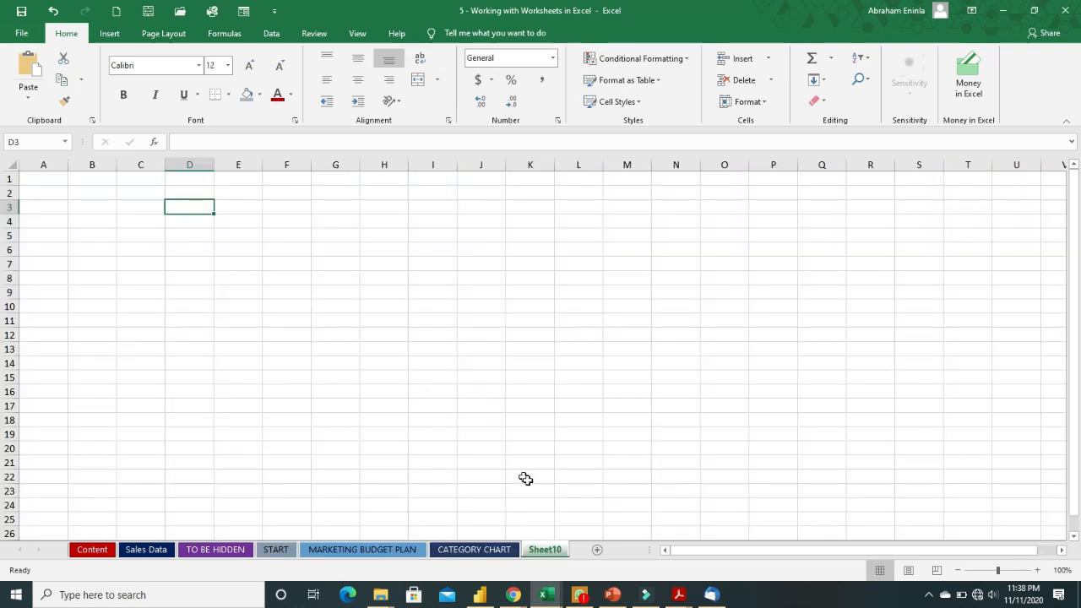
{"action": "left_click", "coordinate": [329, 247]}
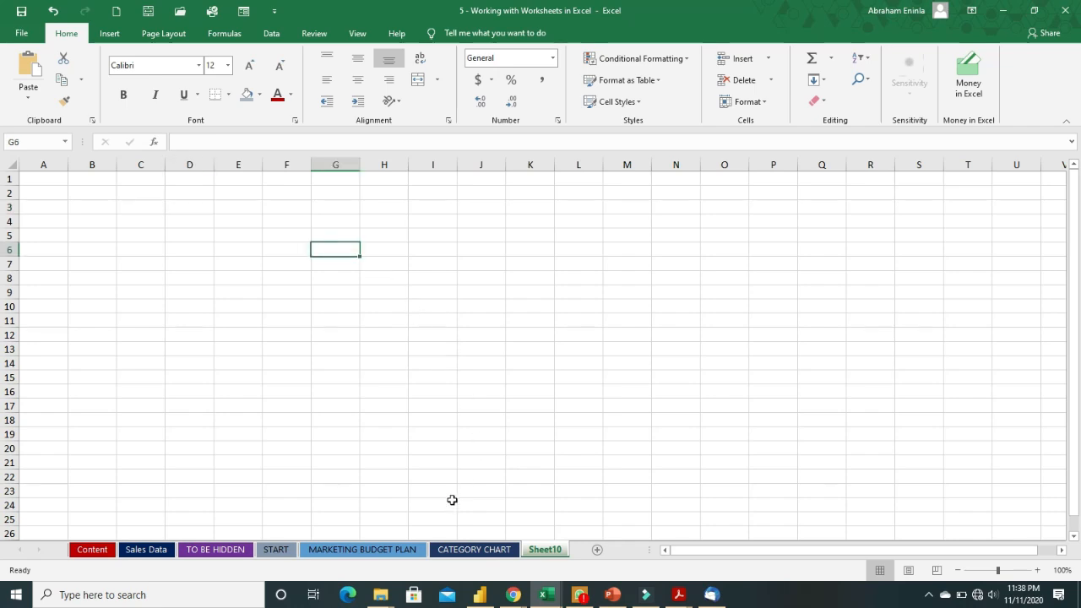
On the Content sheet, shade COLOUR A SHEET TAB and RENAMING A WORKSHEET with the current blue-grey fill
{"action": "left_click", "coordinate": [106, 555]}
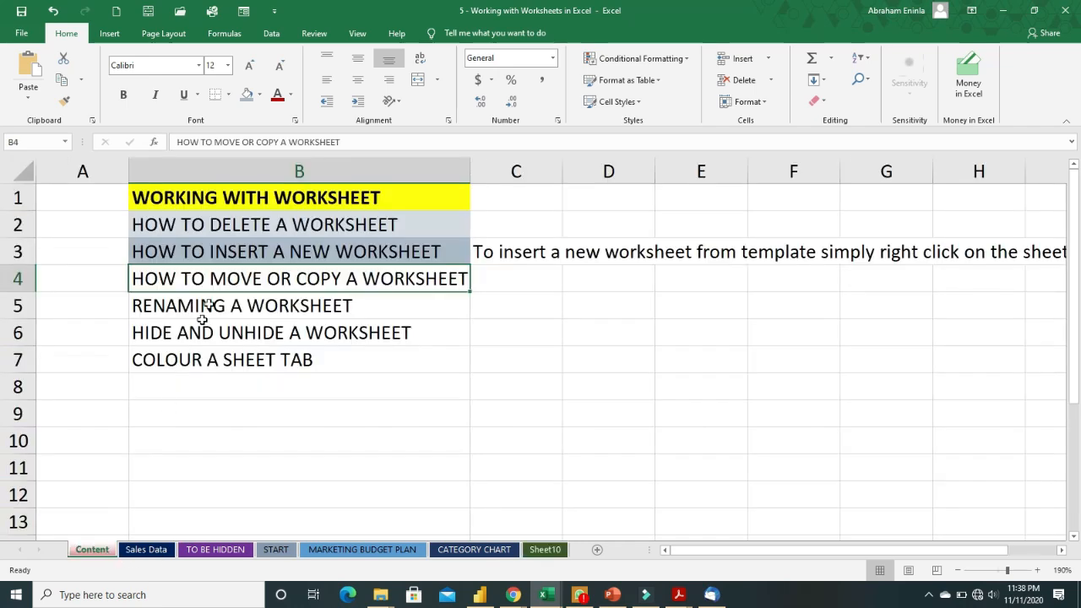
{"action": "left_click", "coordinate": [283, 360]}
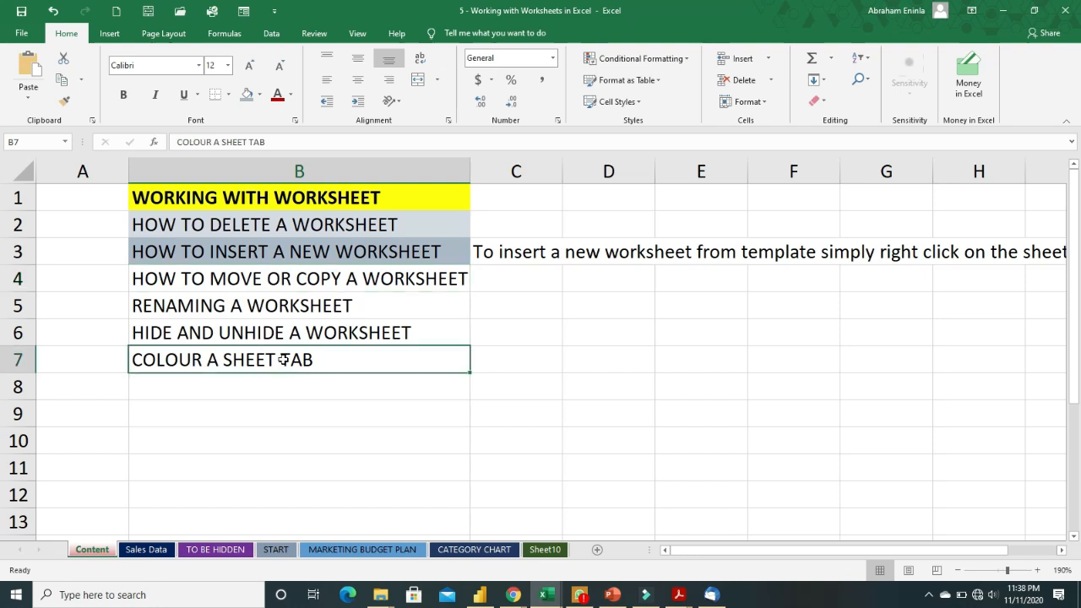
{"action": "left_click", "coordinate": [246, 94]}
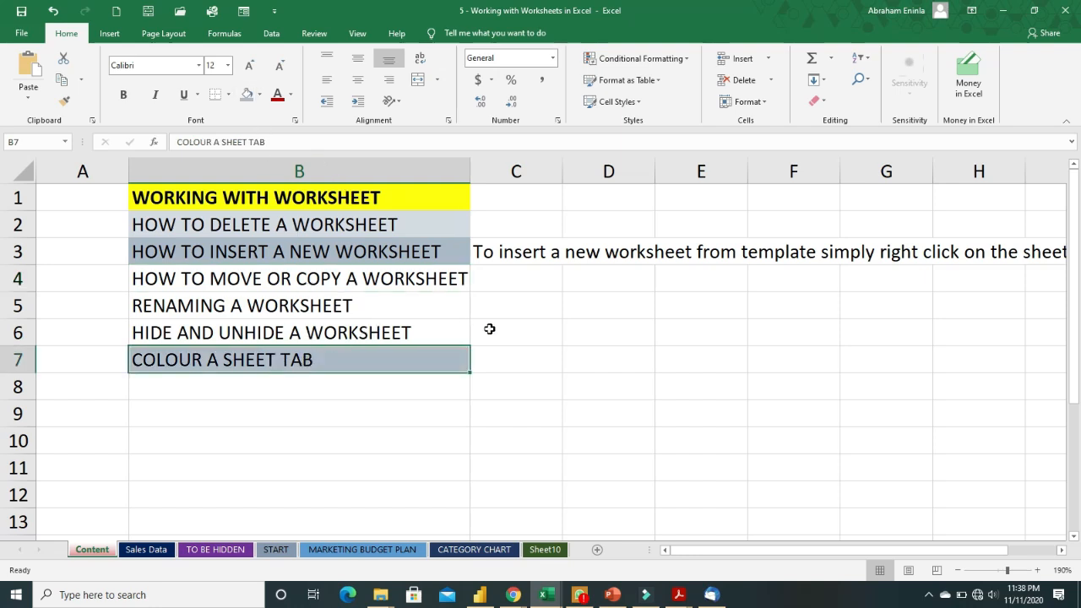
{"action": "left_click", "coordinate": [267, 310]}
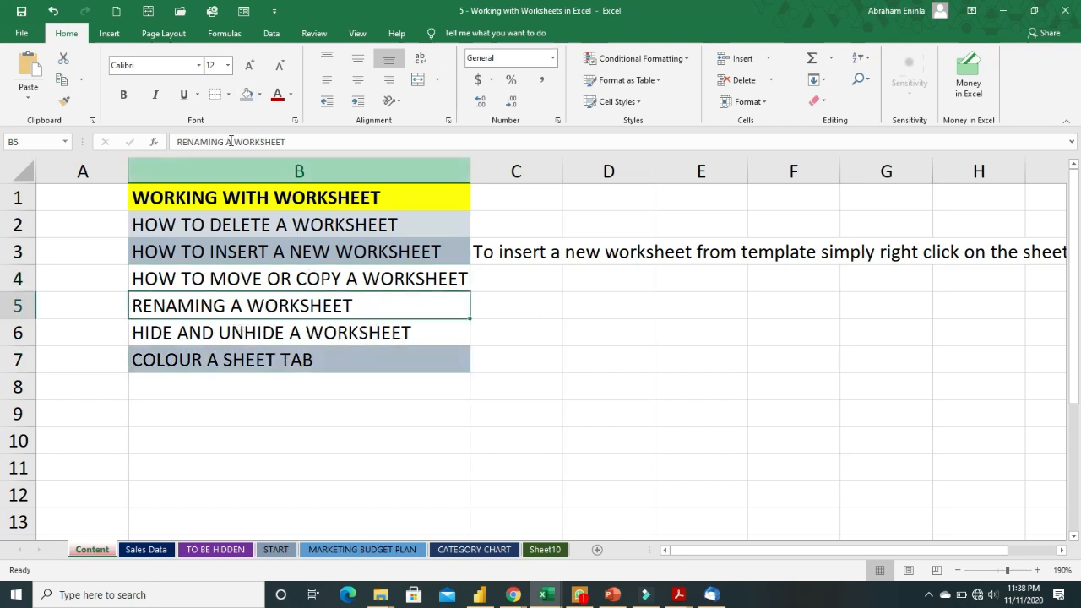
{"action": "left_click", "coordinate": [247, 94]}
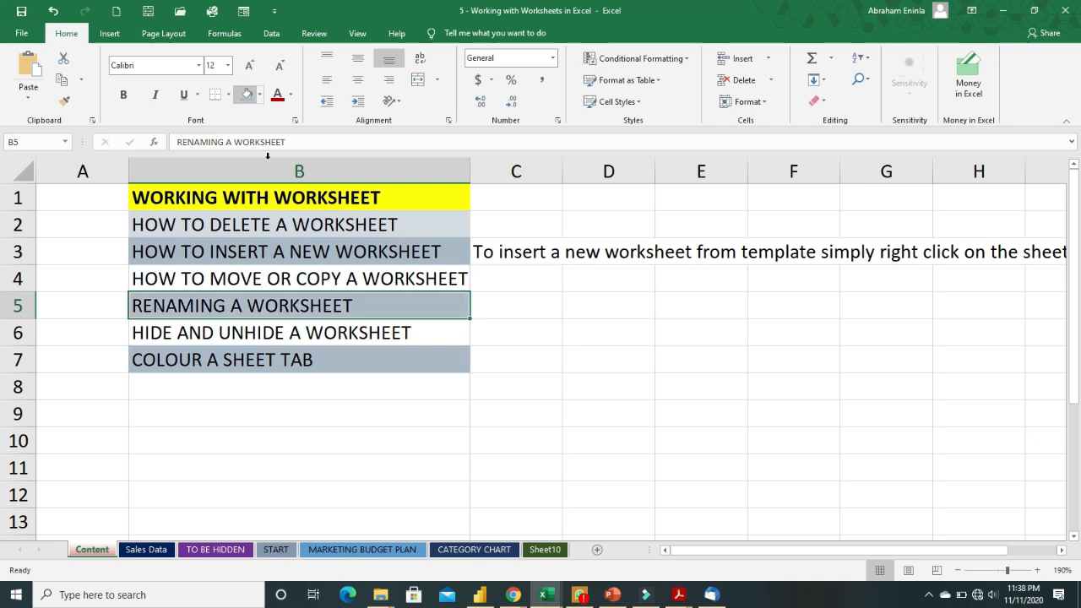
Rename the Sheet10 worksheet as New Name
{"action": "left_click", "coordinate": [547, 549]}
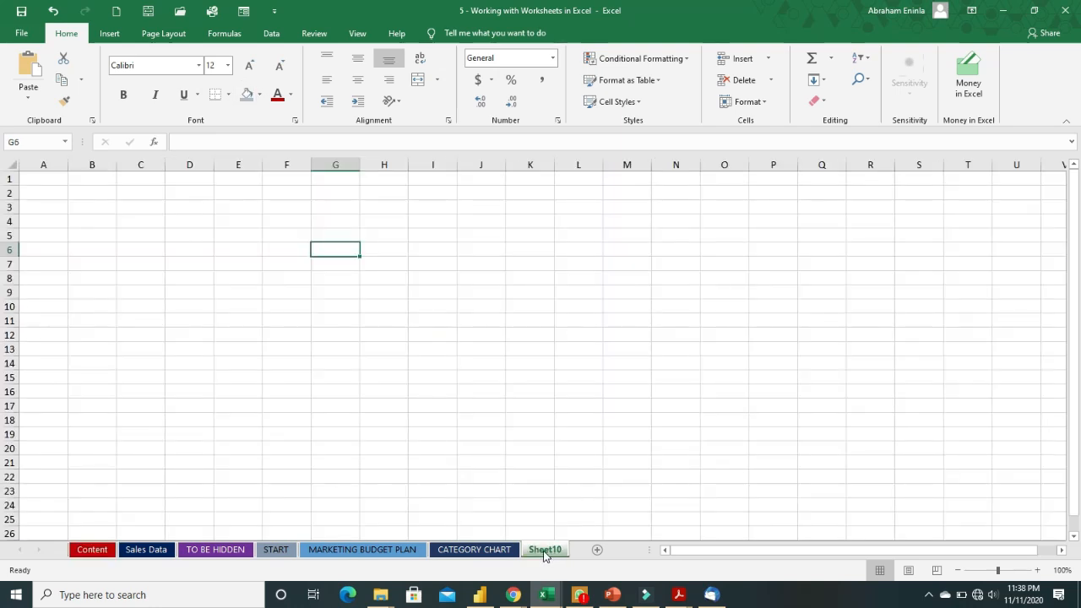
{"action": "right_click", "coordinate": [547, 555]}
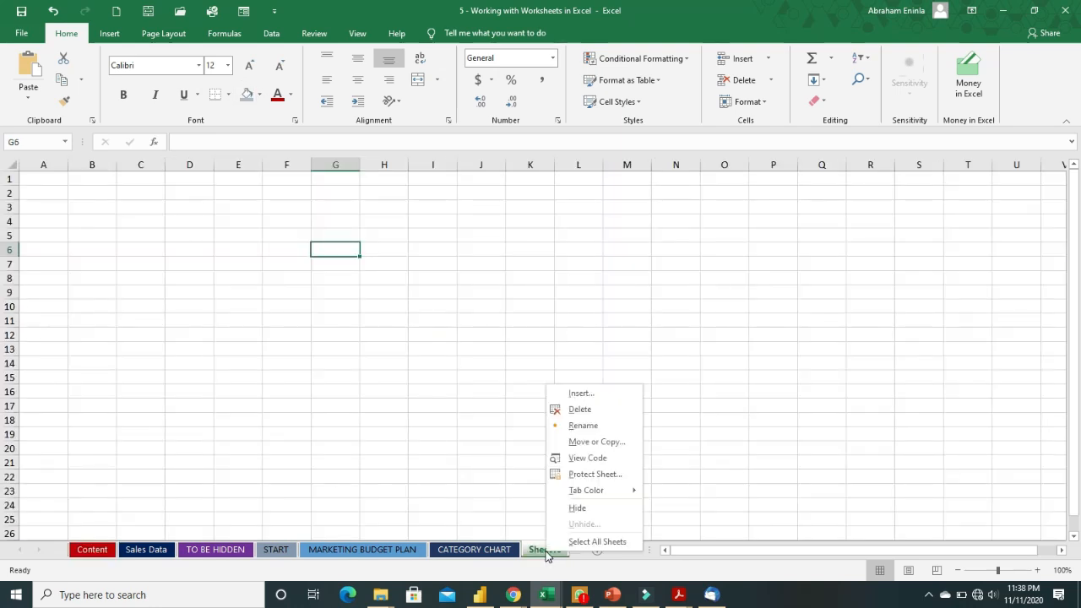
{"action": "left_click", "coordinate": [601, 424]}
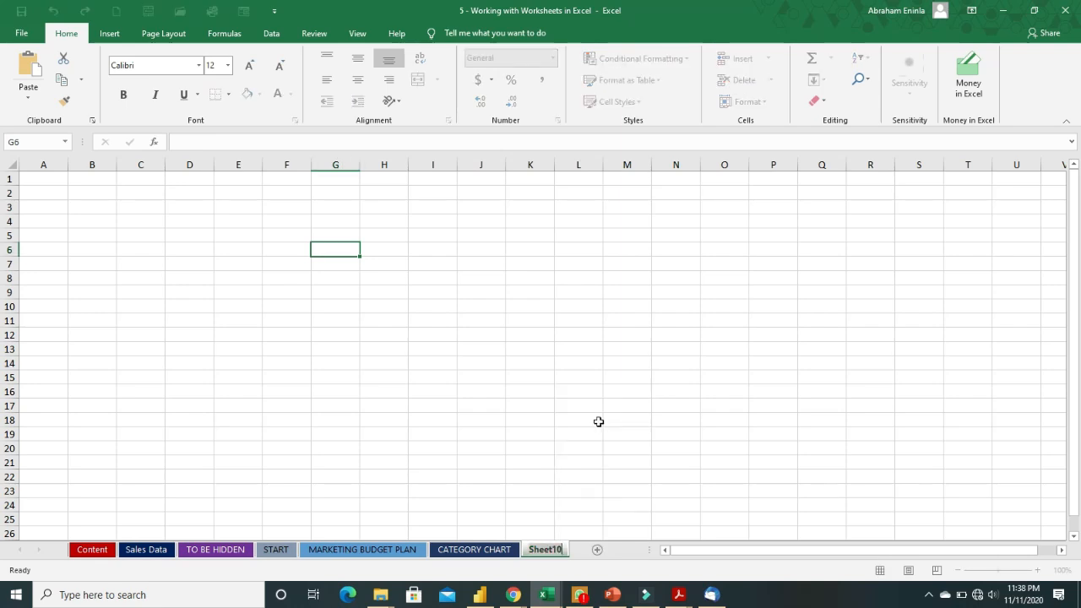
{"action": "type", "text": "Ne"}
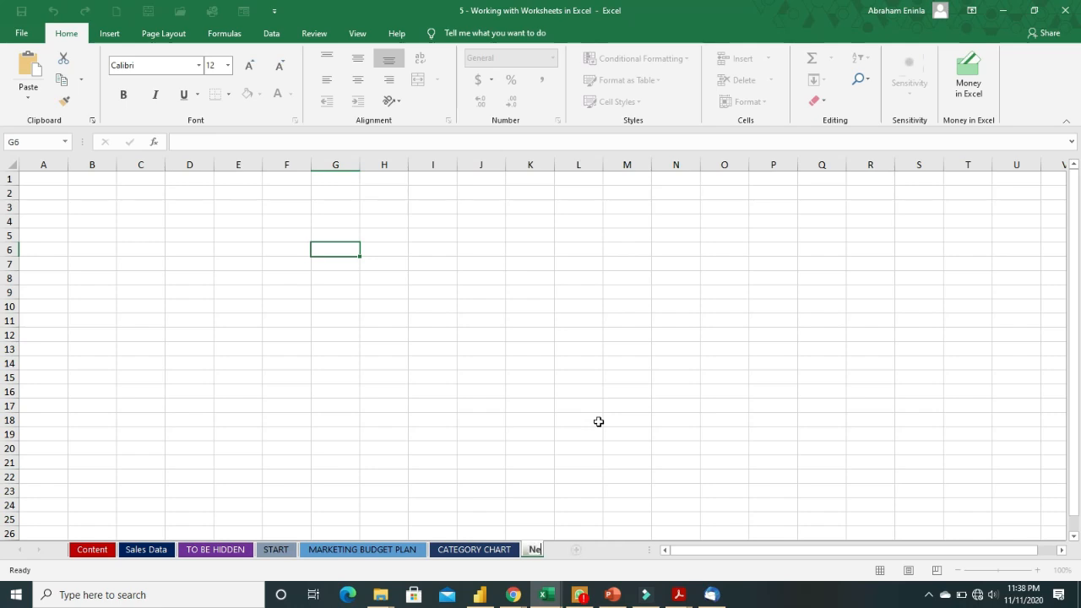
{"action": "type", "text": "w Name"}
{"action": "left_click", "coordinate": [559, 383]}
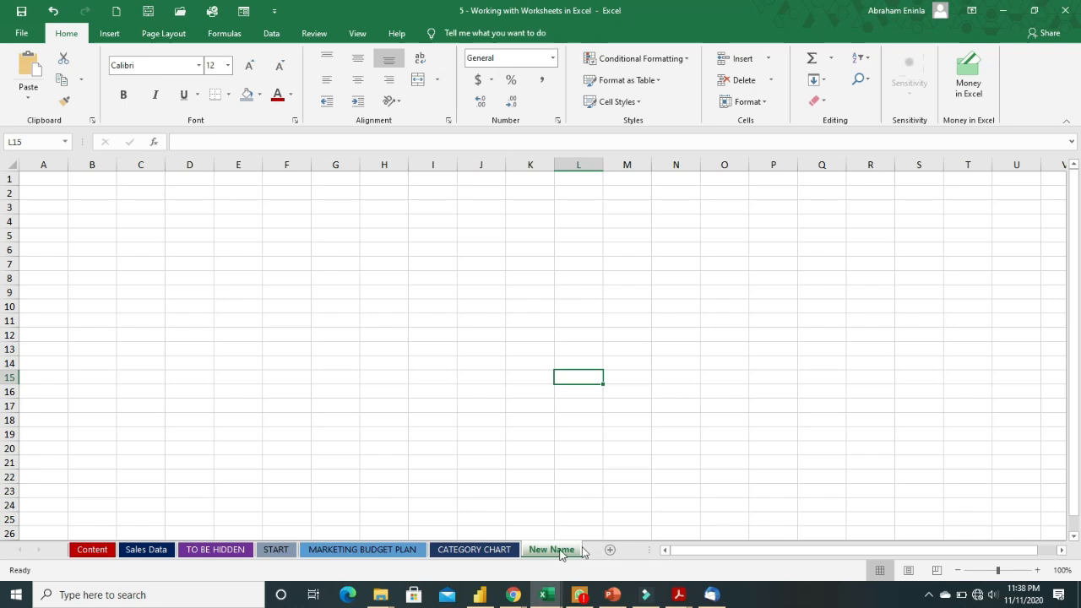
Insert a new worksheet after New Name and rename it New Name2
{"action": "left_click", "coordinate": [629, 549]}
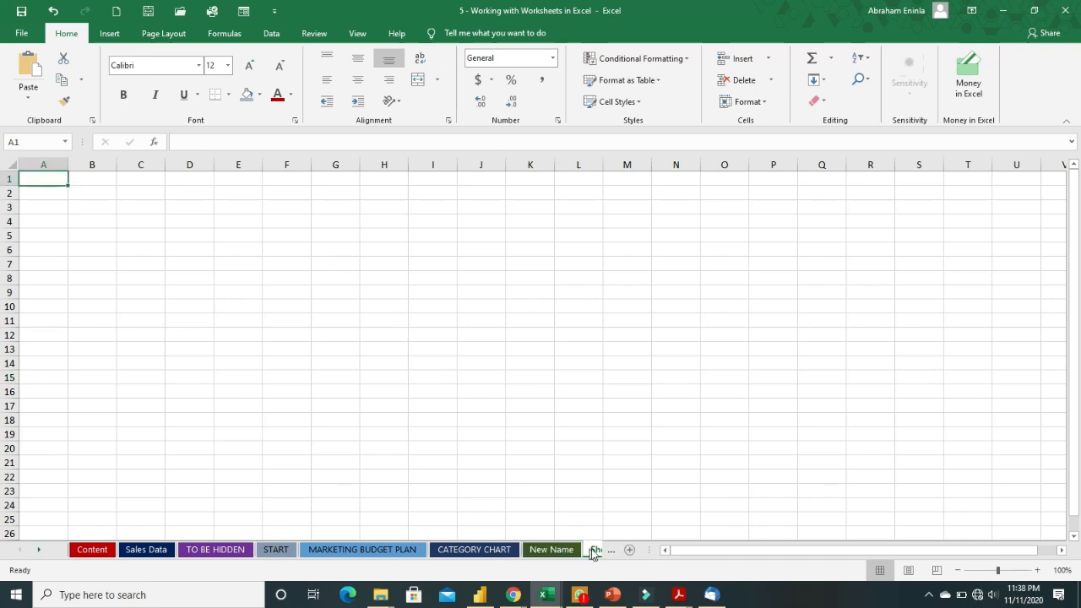
{"action": "left_click", "coordinate": [558, 551]}
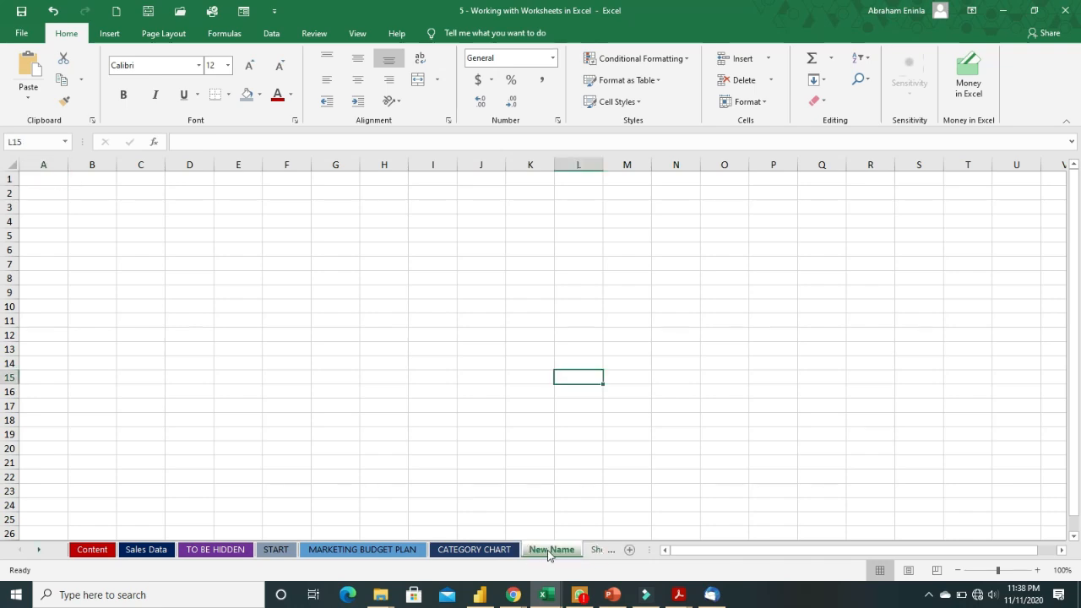
{"action": "left_click", "coordinate": [594, 551]}
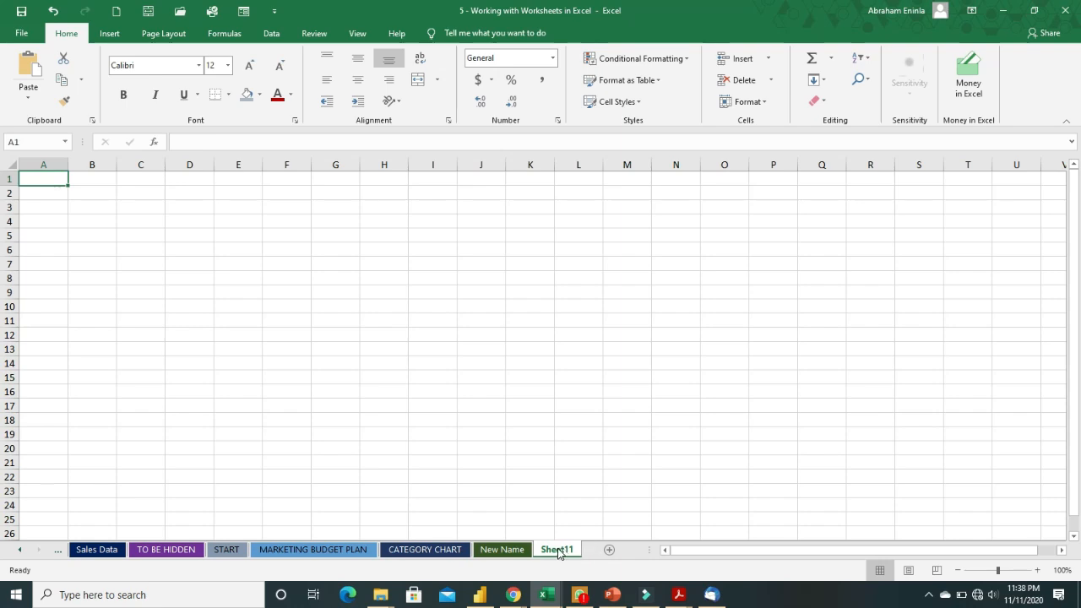
{"action": "double_click", "coordinate": [557, 550]}
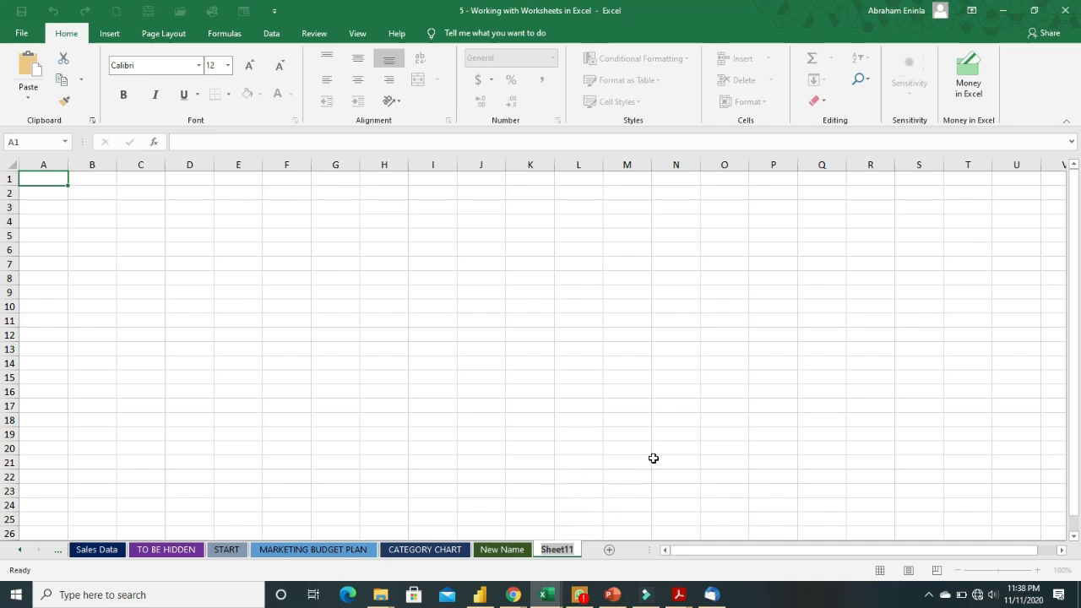
{"action": "type", "text": "New Names"}
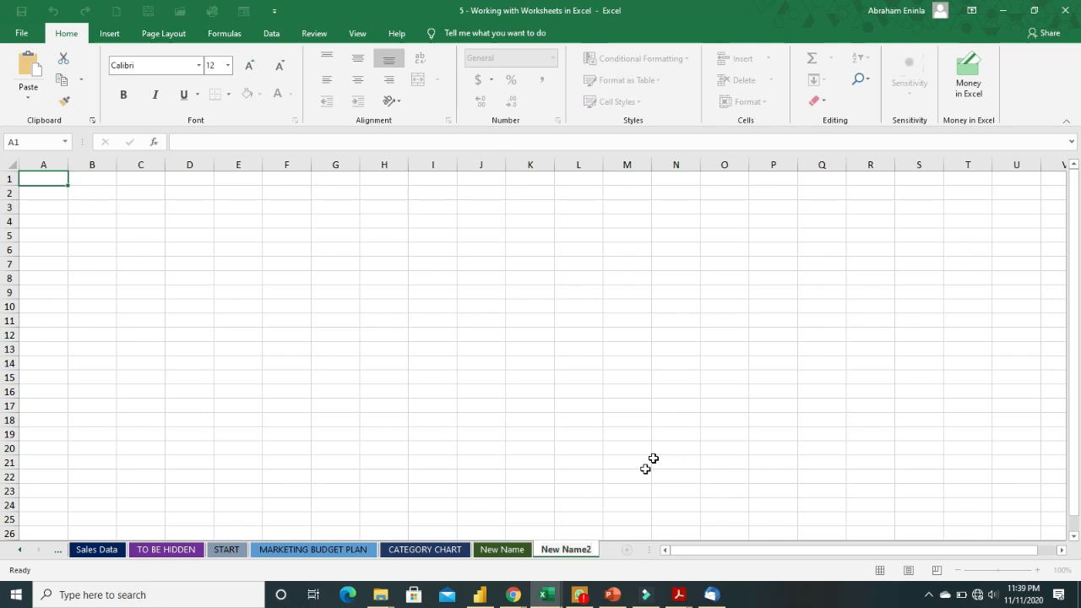
{"action": "left_click", "coordinate": [566, 476]}
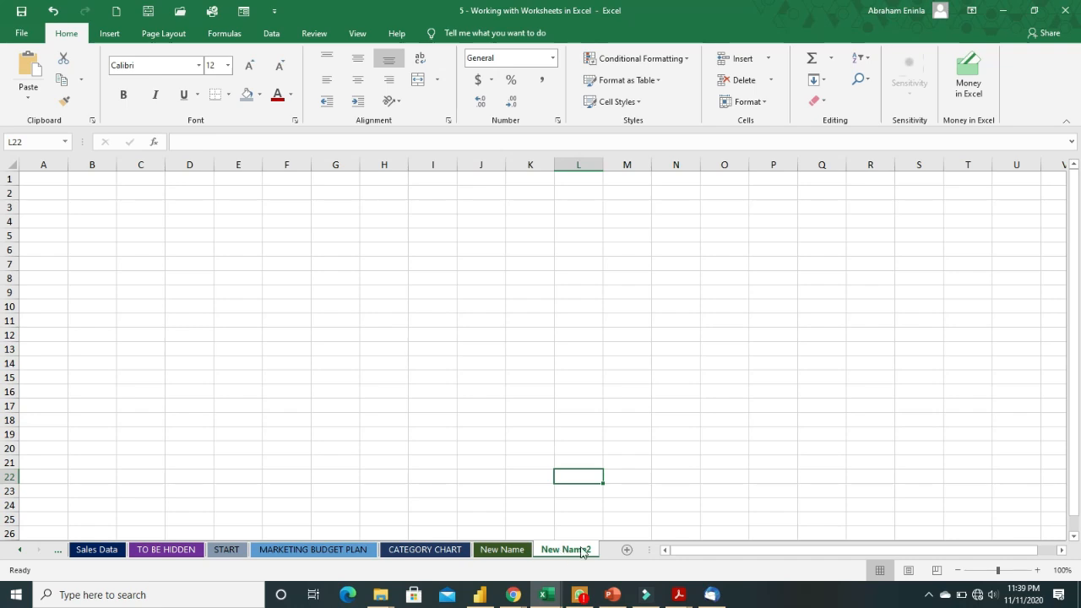
Rename the New Name2 worksheet as January Report
{"action": "double_click", "coordinate": [581, 550]}
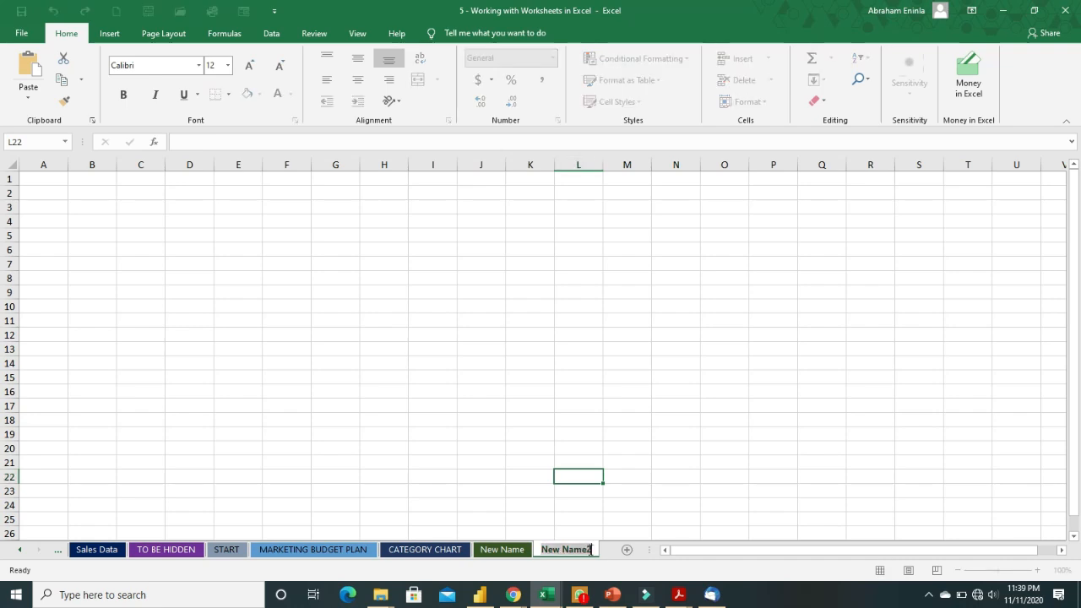
{"action": "key", "text": "BackSpace"}
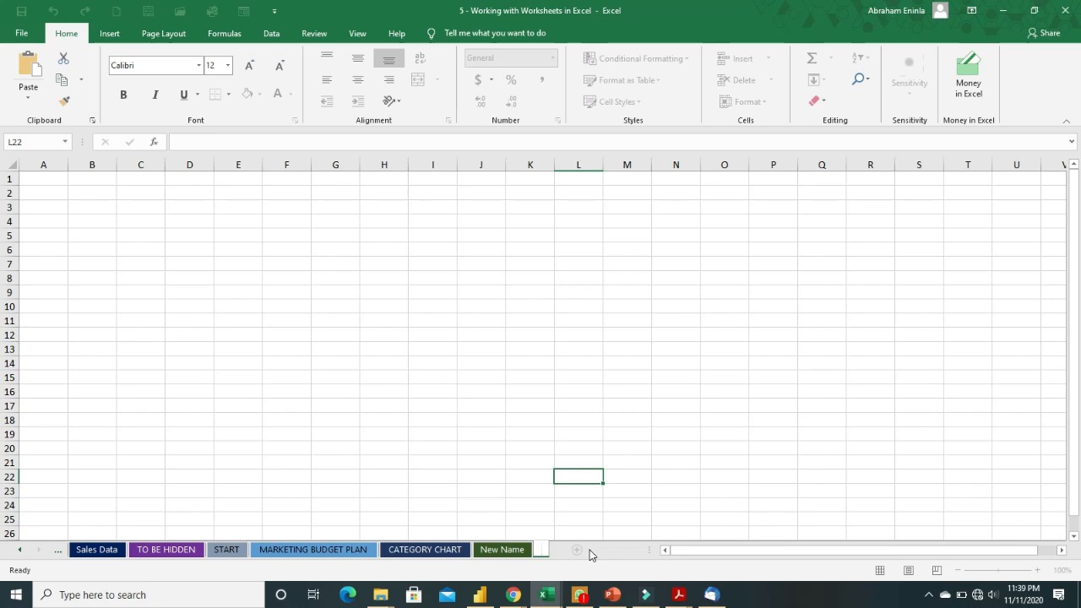
{"action": "type", "text": "January Report"}
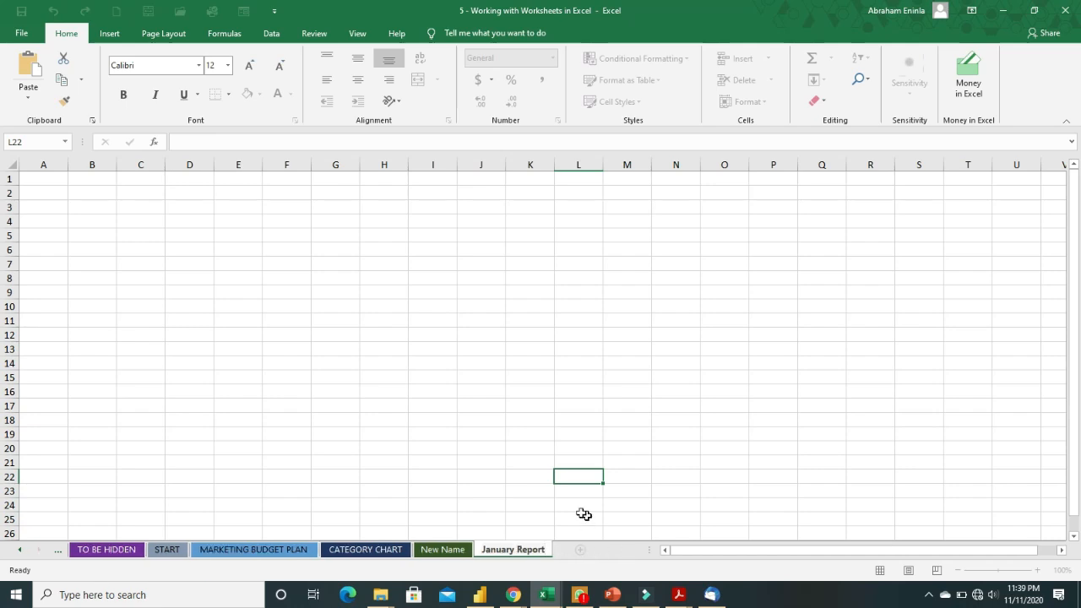
{"action": "left_click", "coordinate": [453, 447]}
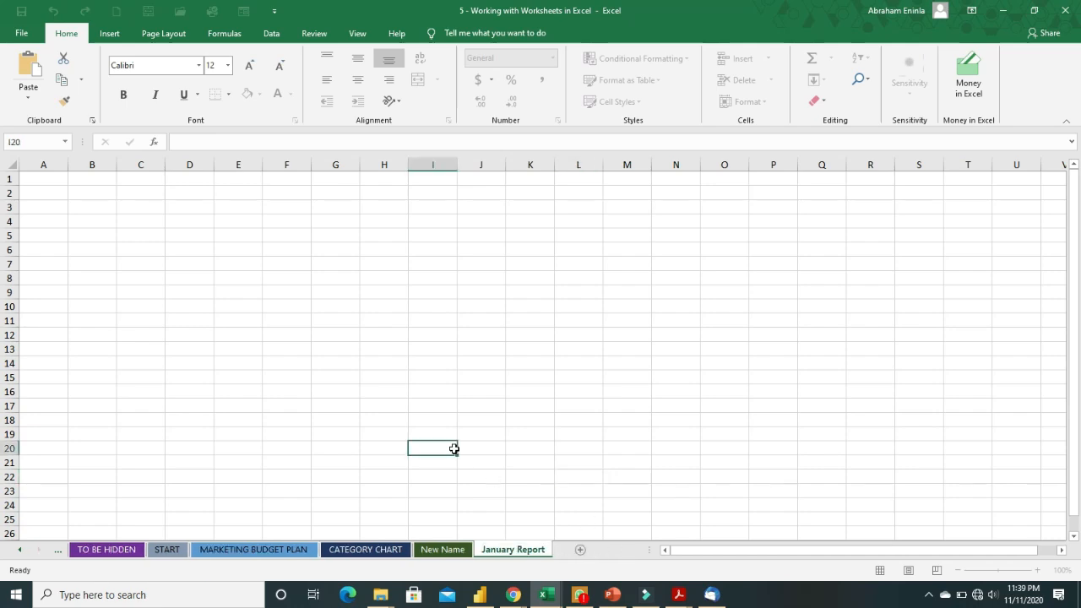
{"action": "left_click", "coordinate": [452, 549]}
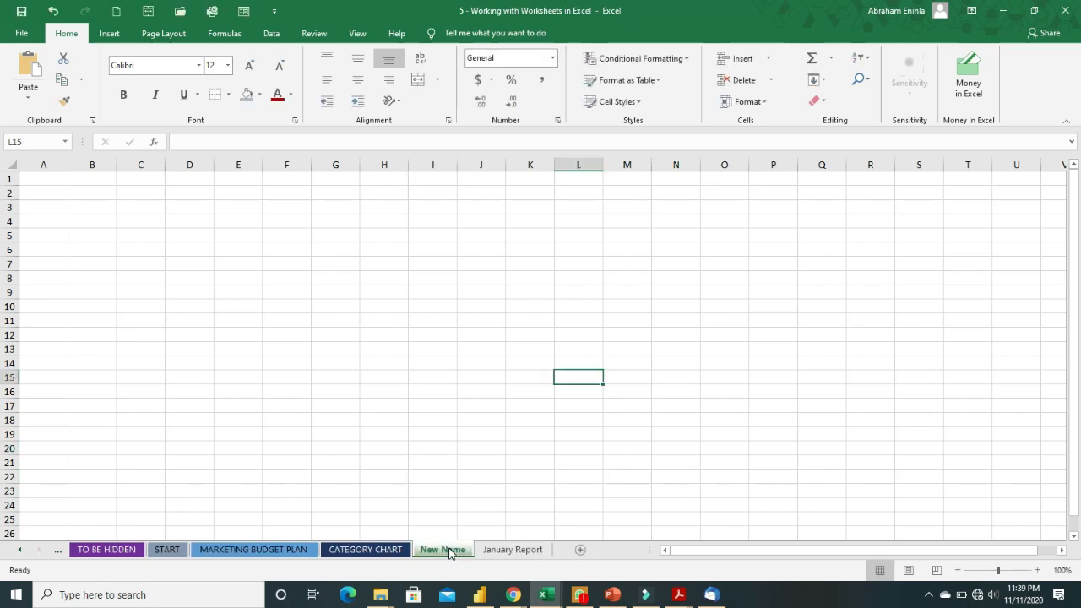
{"action": "right_click", "coordinate": [450, 550]}
{"action": "left_click", "coordinate": [488, 421]}
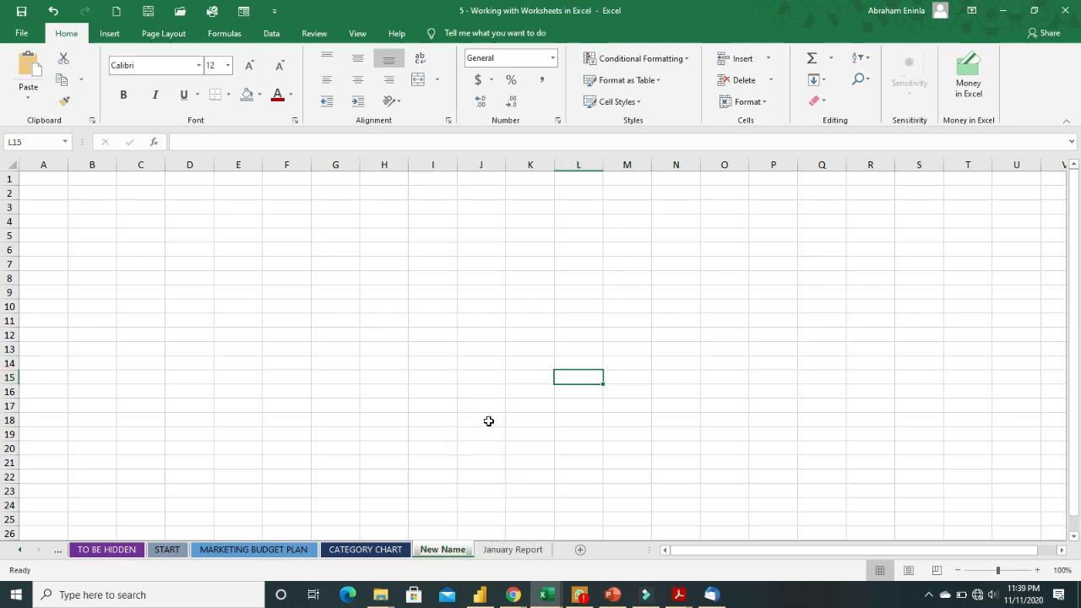
{"action": "left_click", "coordinate": [465, 432]}
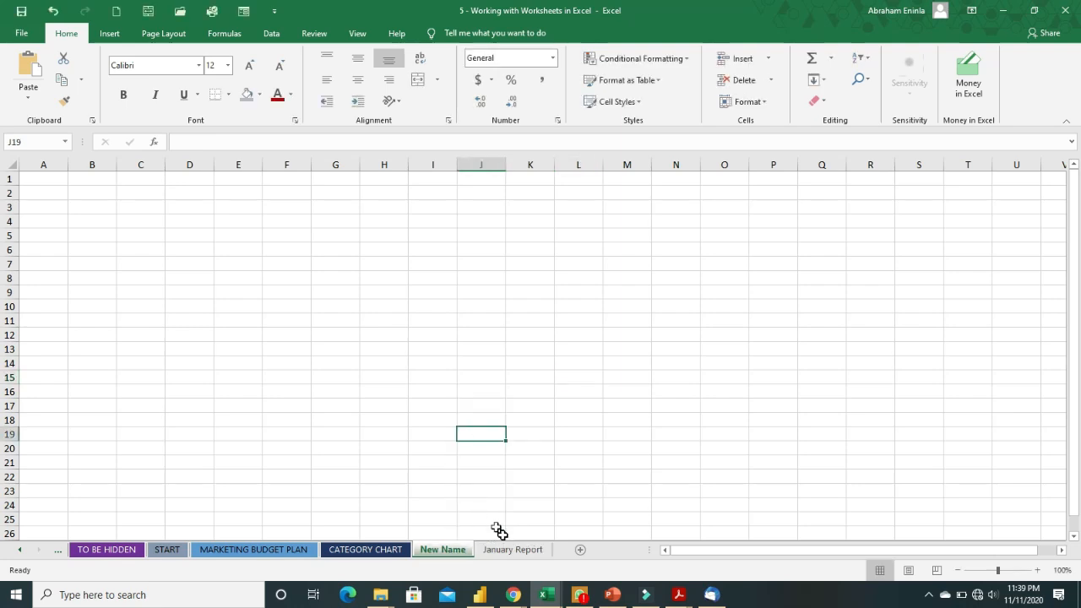
With the New Name sheet active, review the Organize Sheets commands for renaming, moving or copying, and tab colour
{"action": "left_click", "coordinate": [512, 555]}
{"action": "left_click", "coordinate": [459, 550]}
{"action": "left_click", "coordinate": [760, 102]}
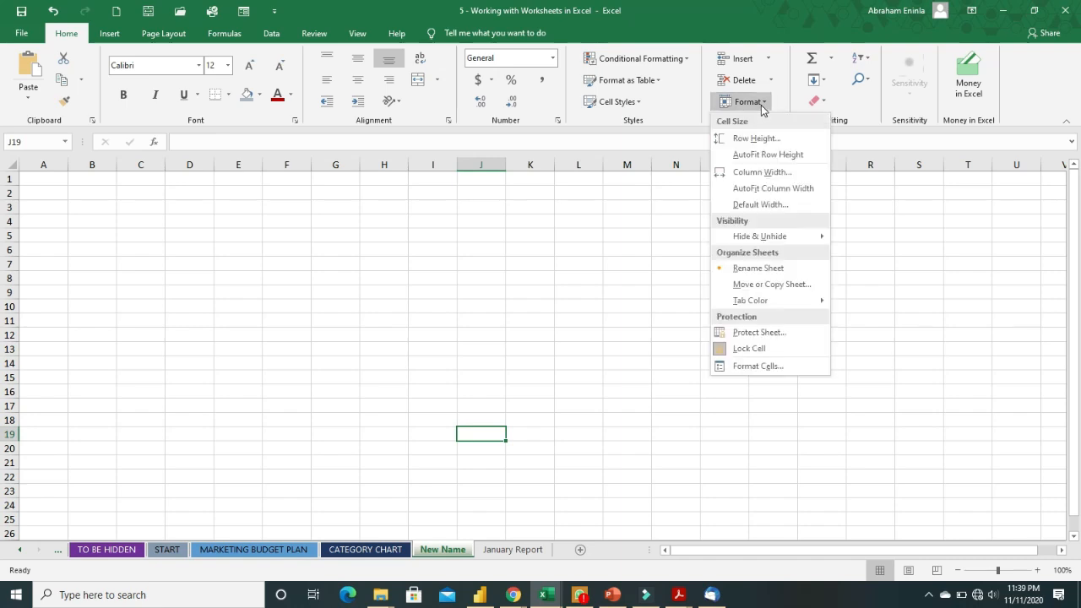
{"action": "left_click", "coordinate": [67, 35]}
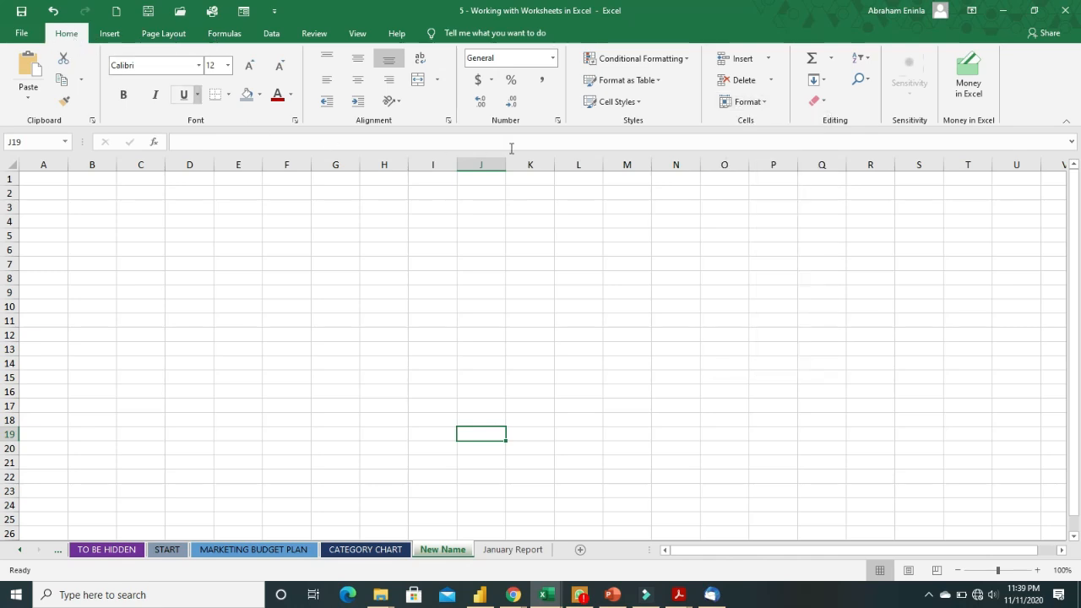
{"action": "left_click", "coordinate": [766, 103]}
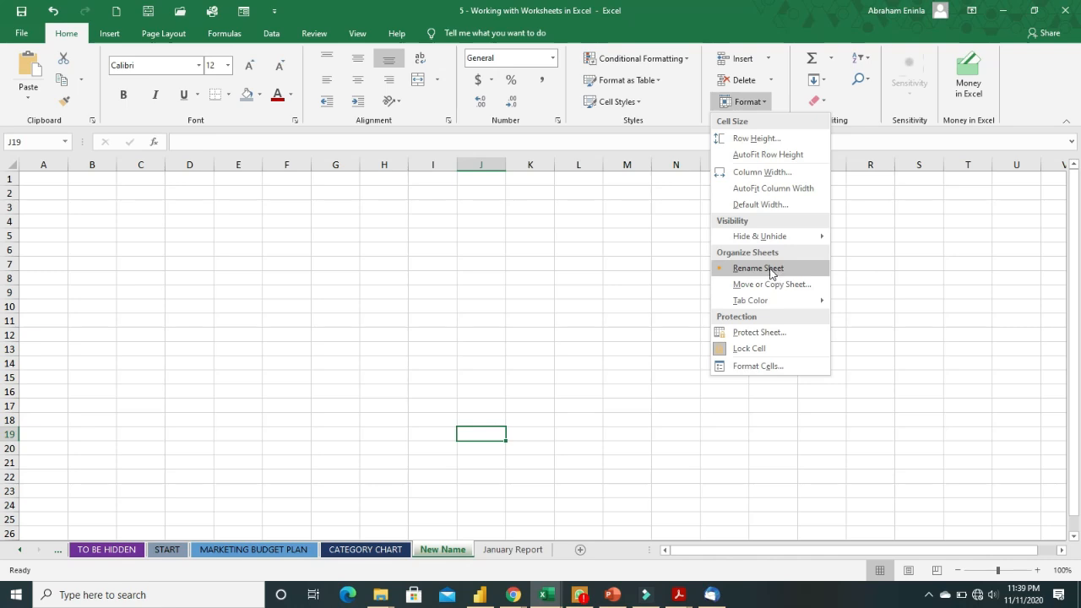
{"action": "mouse_move", "coordinate": [813, 308]}
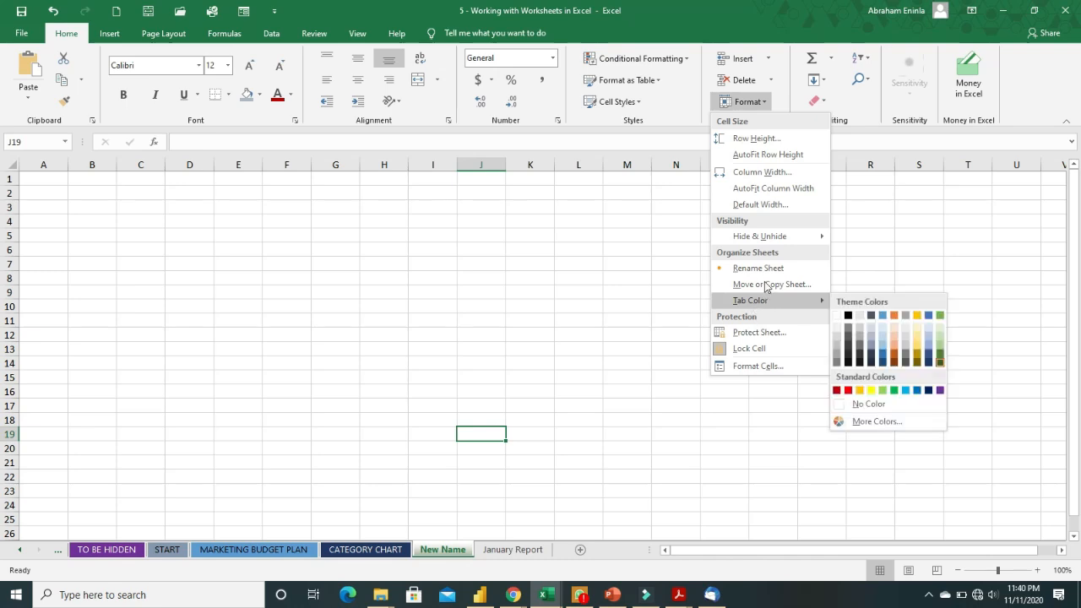
{"action": "left_click", "coordinate": [476, 462]}
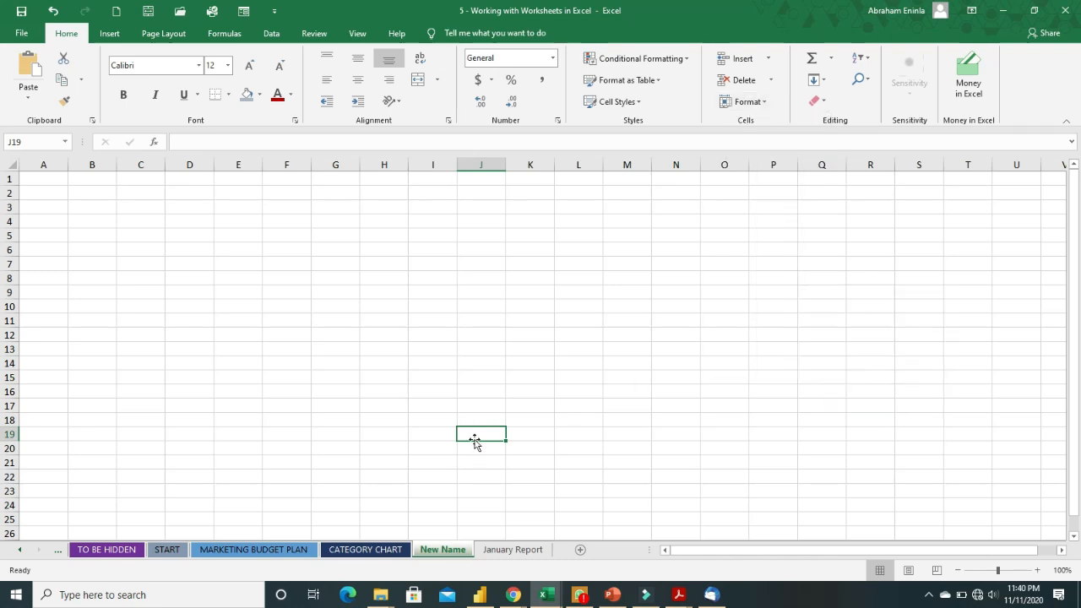
Hide the TO BE HIDDEN worksheet
{"action": "left_click", "coordinate": [480, 450]}
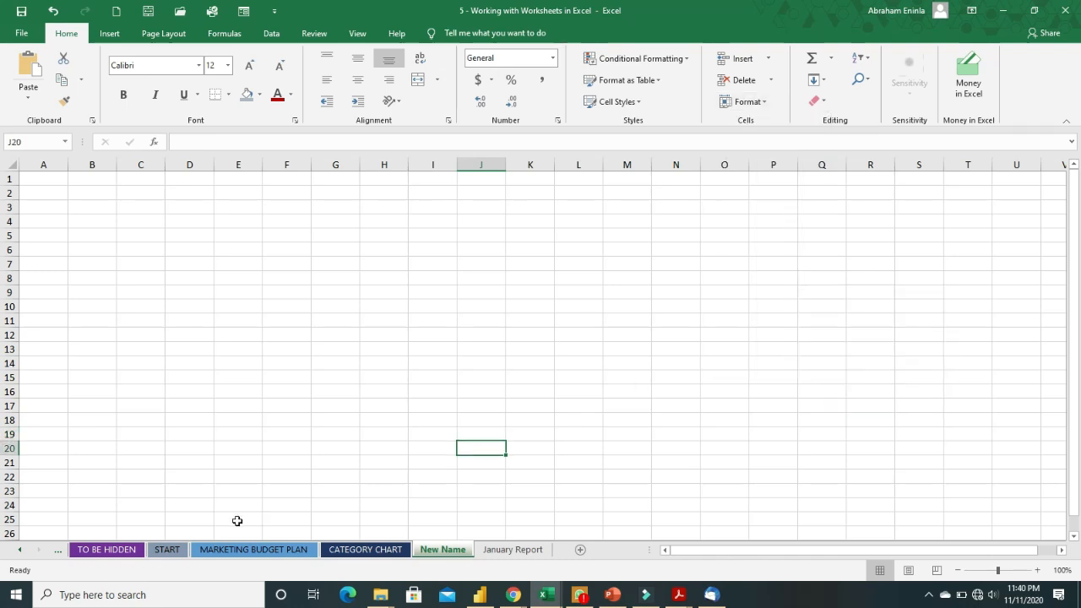
{"action": "left_click", "coordinate": [113, 552]}
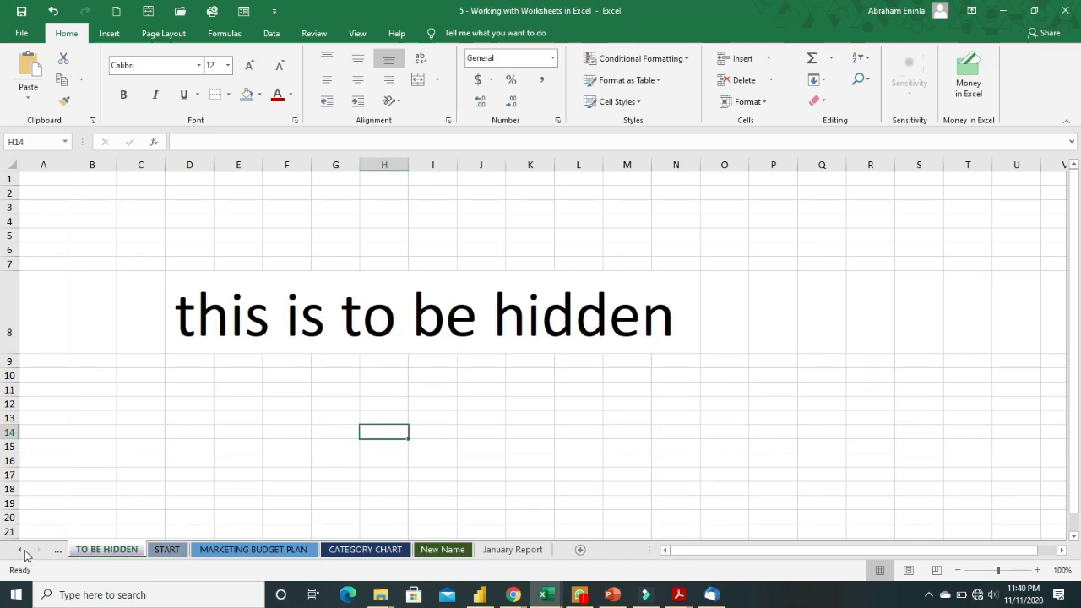
{"action": "left_click", "coordinate": [23, 550]}
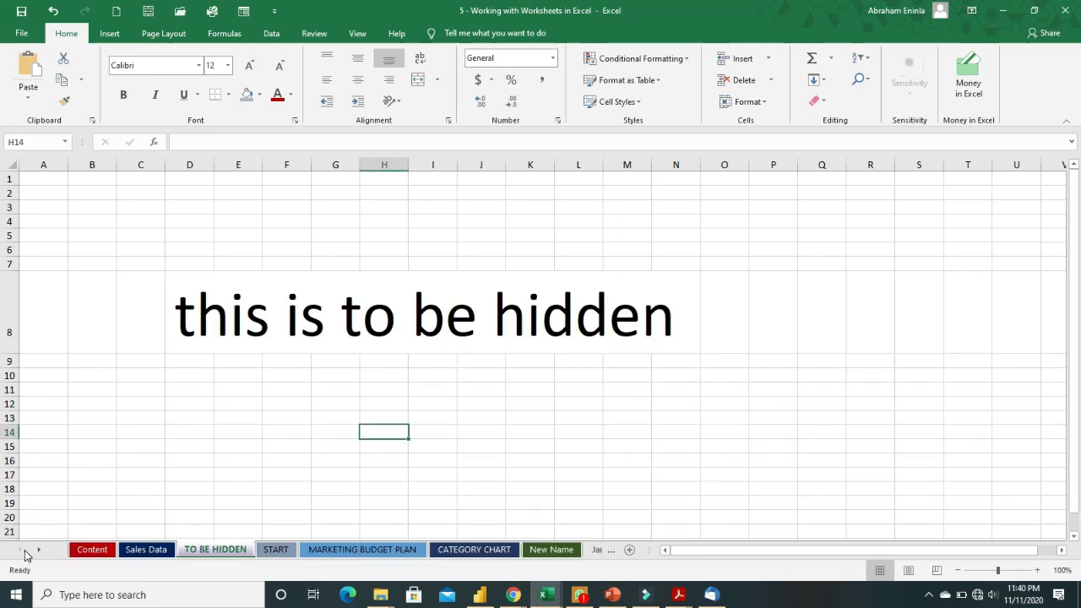
{"action": "right_click", "coordinate": [222, 551]}
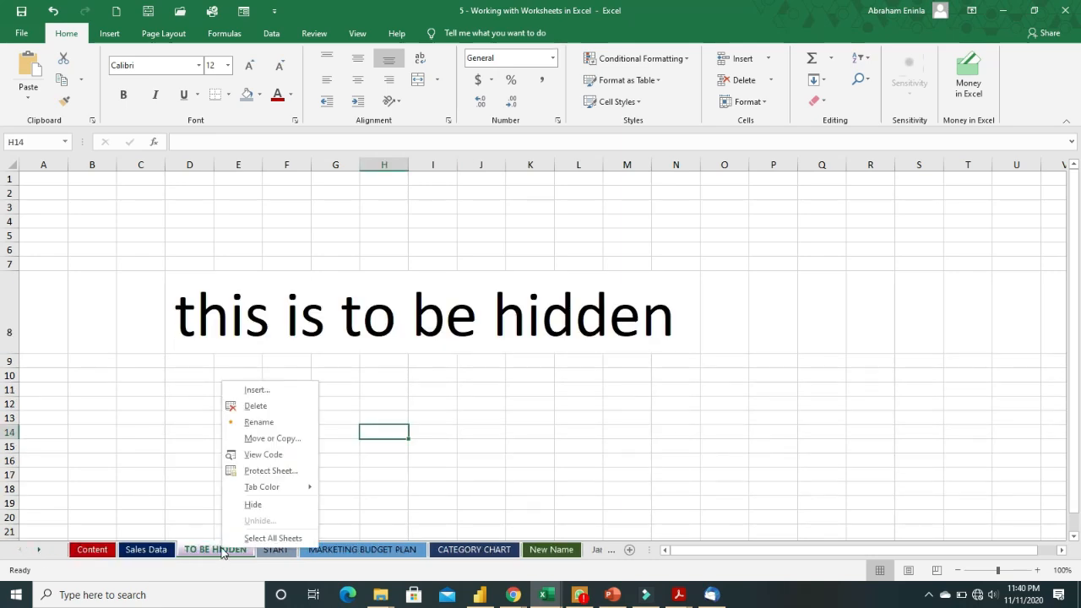
{"action": "left_click", "coordinate": [254, 505]}
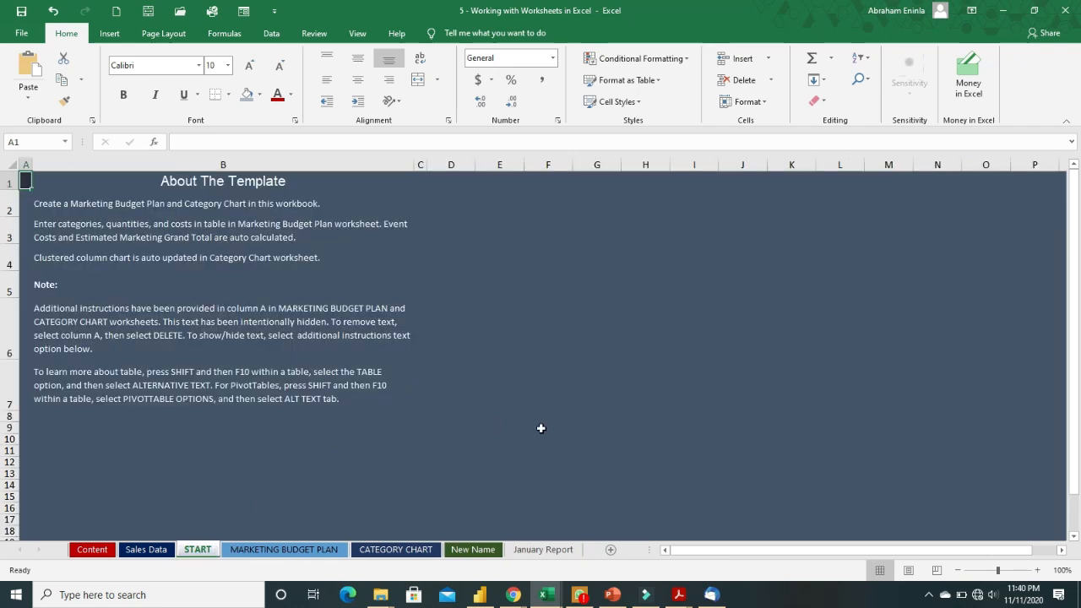
Hide the January Report and New Name worksheets
{"action": "right_click", "coordinate": [546, 553]}
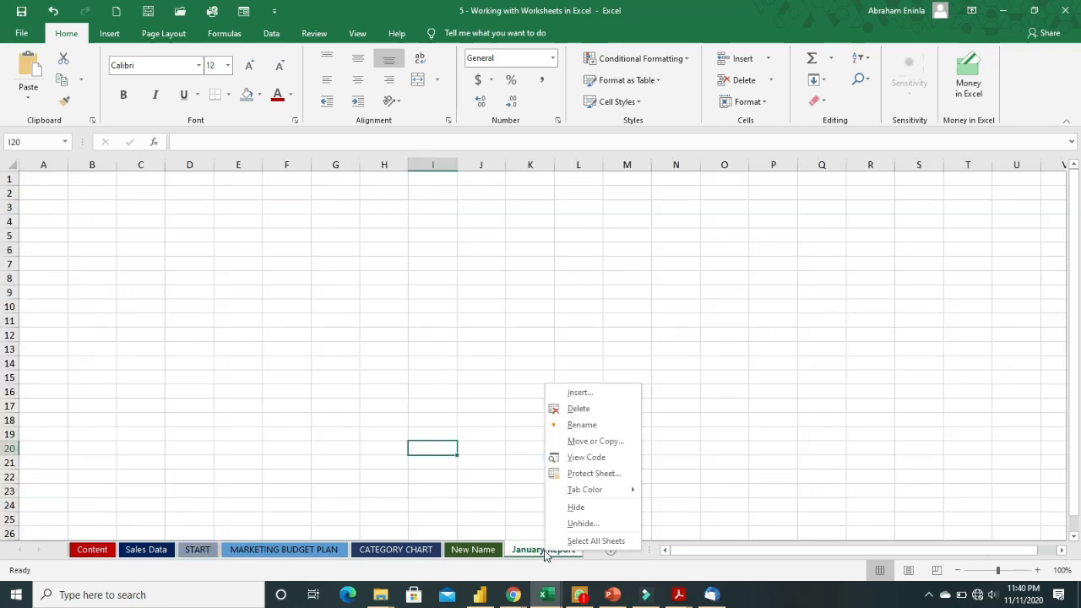
{"action": "left_click", "coordinate": [592, 512]}
{"action": "right_click", "coordinate": [472, 549]}
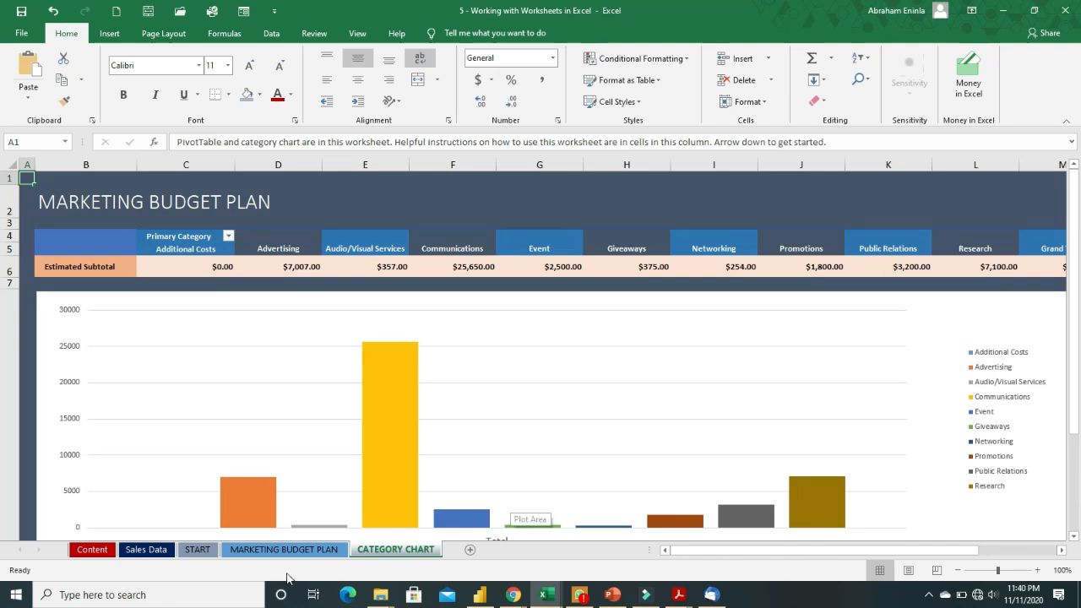
From the Content worksheet, open the Unhide list and go through the hidden sheets it offers
{"action": "left_click", "coordinate": [91, 550]}
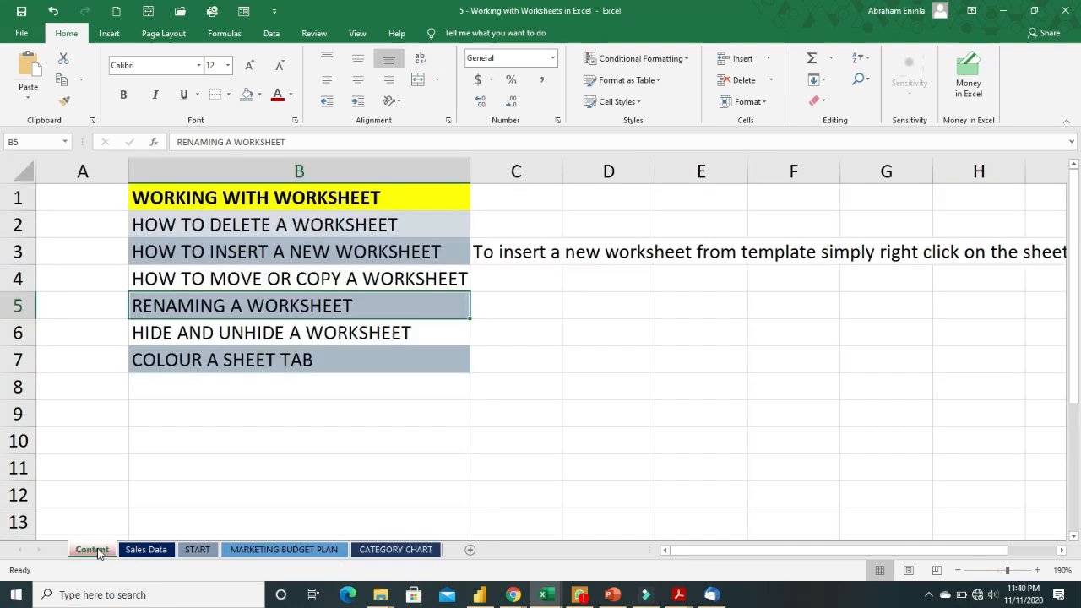
{"action": "right_click", "coordinate": [96, 550]}
{"action": "left_click", "coordinate": [151, 522]}
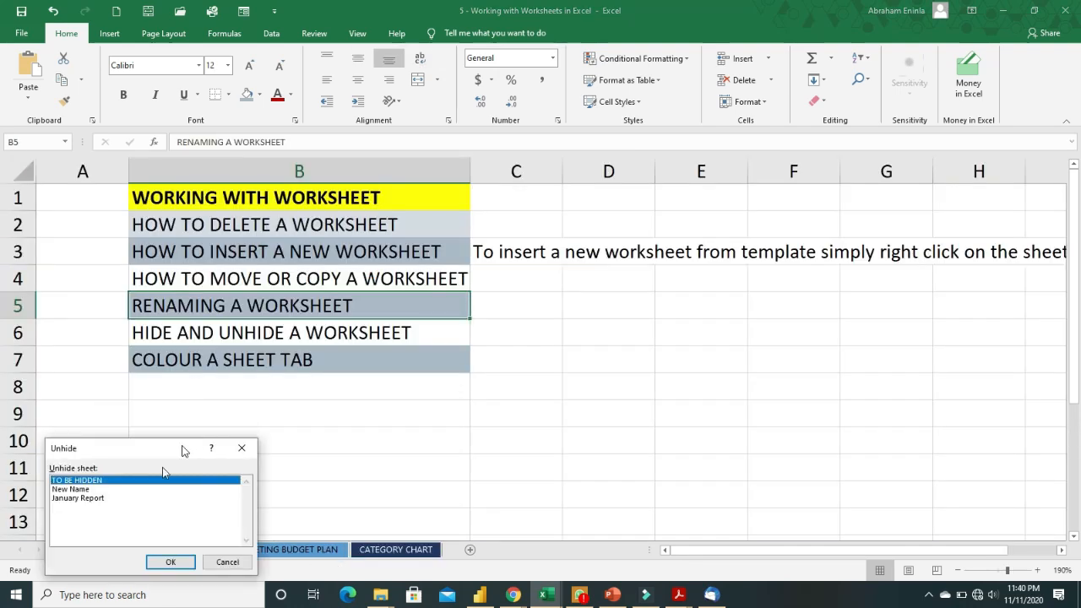
{"action": "left_click_drag", "start_coordinate": [119, 453], "coordinate": [424, 341]}
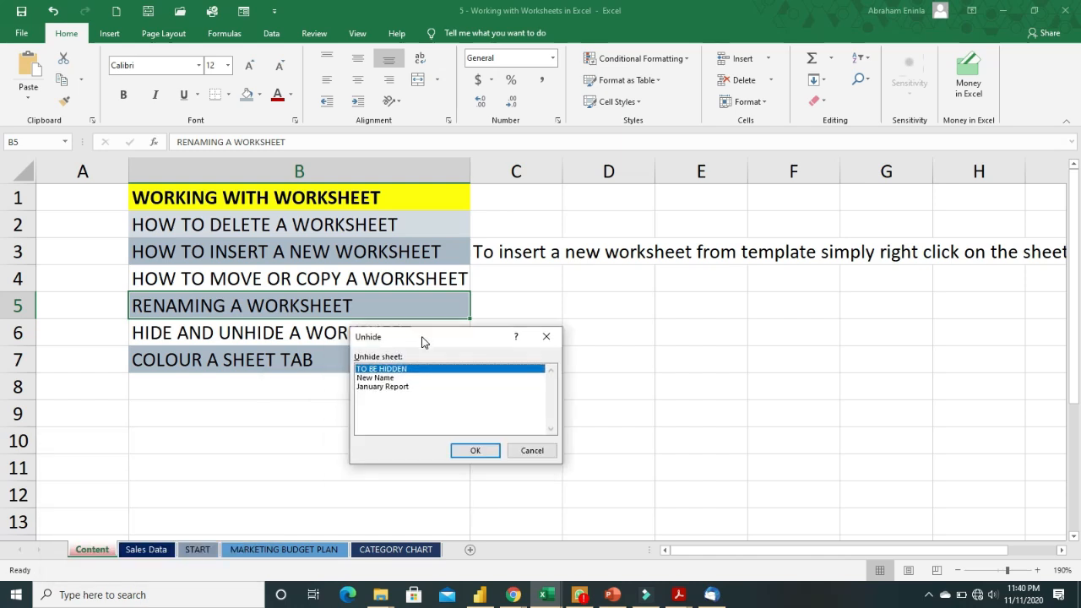
{"action": "left_click", "coordinate": [382, 378]}
{"action": "left_click", "coordinate": [385, 386]}
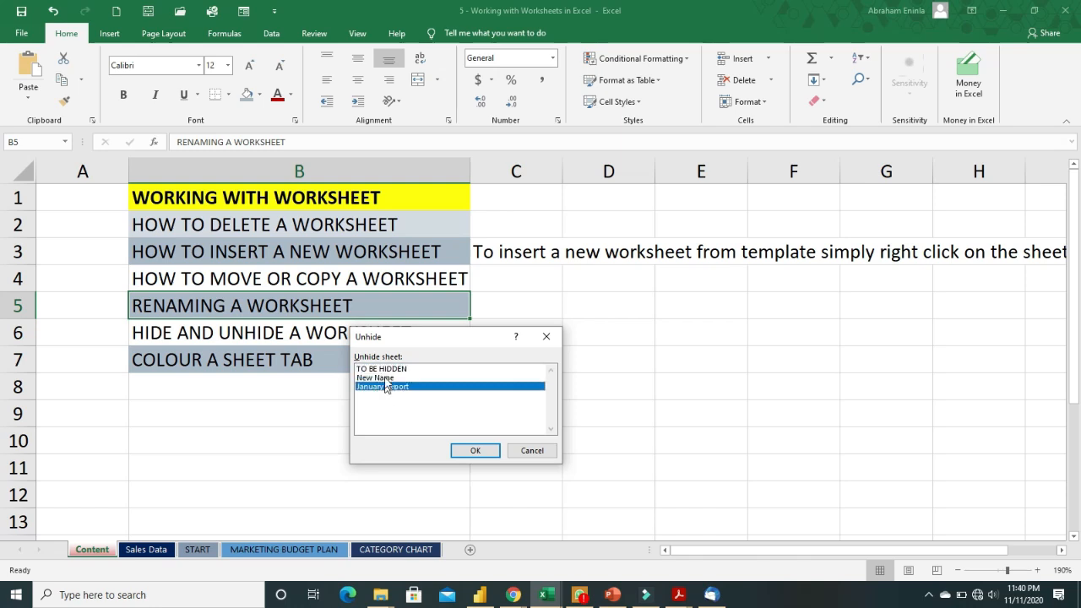
{"action": "left_click", "coordinate": [385, 369]}
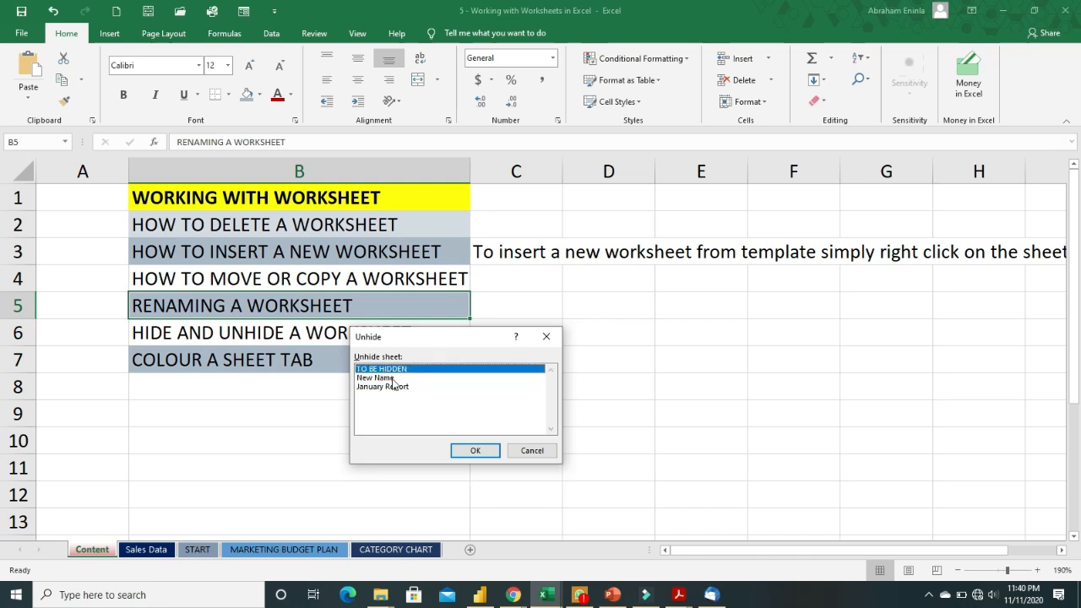
{"action": "left_click", "coordinate": [392, 378]}
{"action": "left_click", "coordinate": [394, 387]}
{"action": "left_click", "coordinate": [394, 370]}
{"action": "left_click", "coordinate": [397, 378]}
{"action": "left_click", "coordinate": [396, 387]}
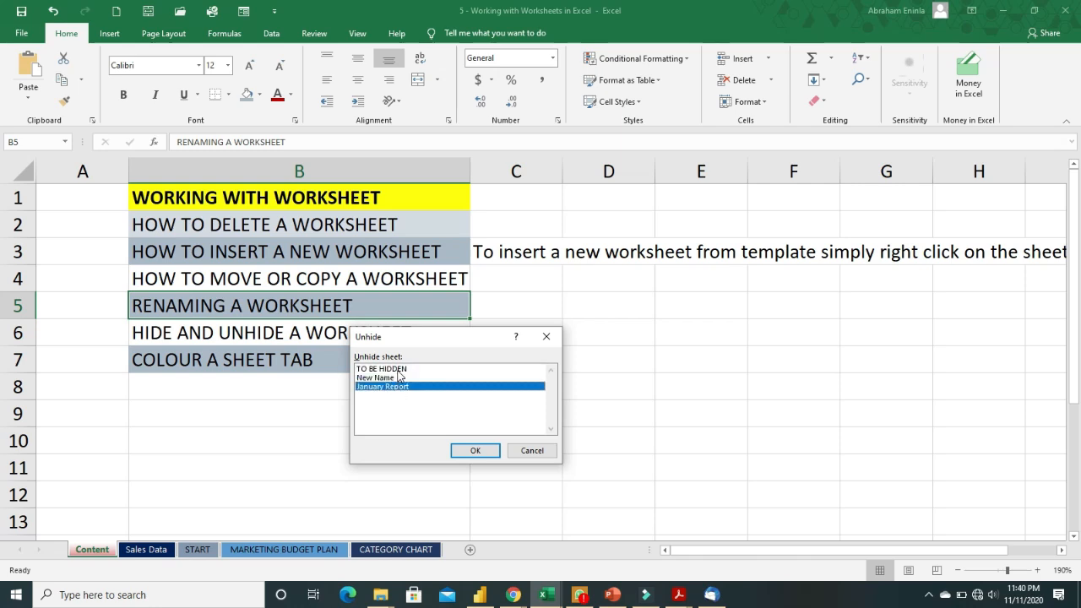
{"action": "left_click", "coordinate": [398, 371]}
{"action": "left_click", "coordinate": [397, 379]}
{"action": "left_click", "coordinate": [397, 387]}
Unhide the TO BE HIDDEN worksheet and the New Name worksheet
{"action": "left_click", "coordinate": [400, 371]}
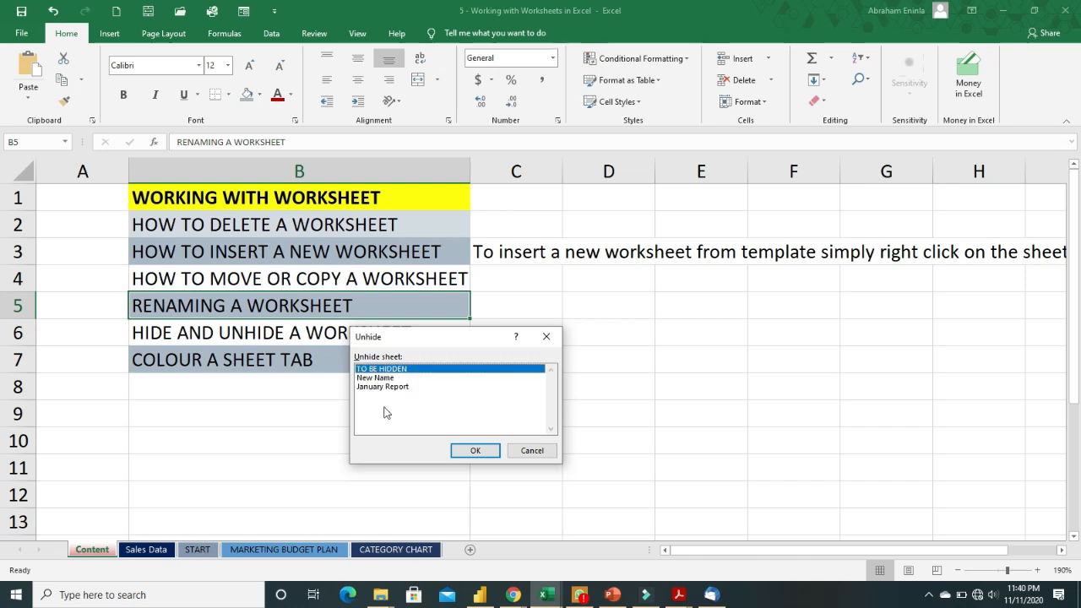
{"action": "left_click", "coordinate": [474, 450]}
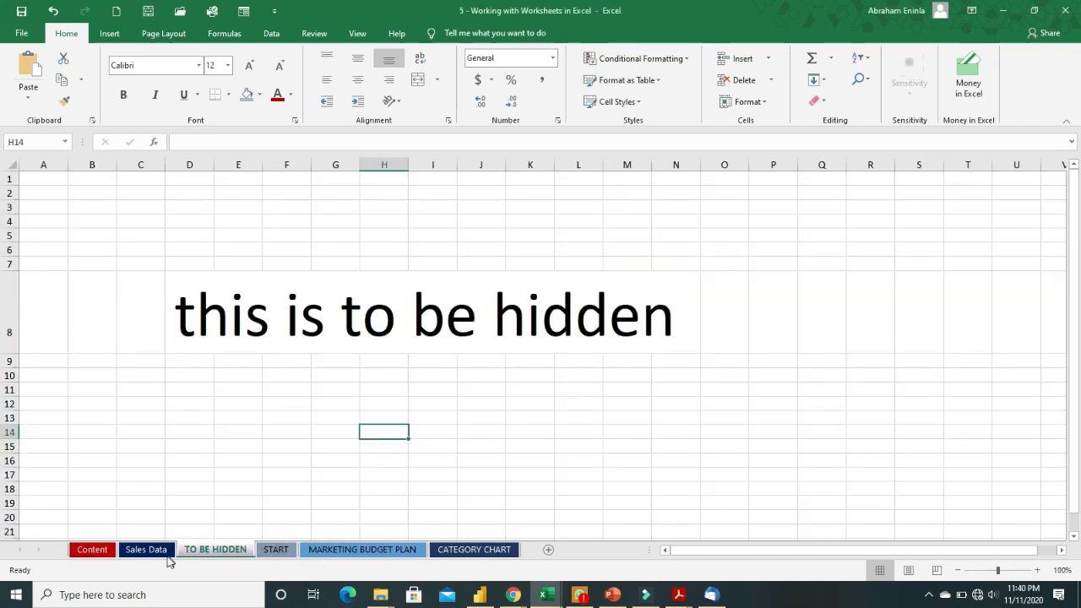
{"action": "right_click", "coordinate": [226, 555]}
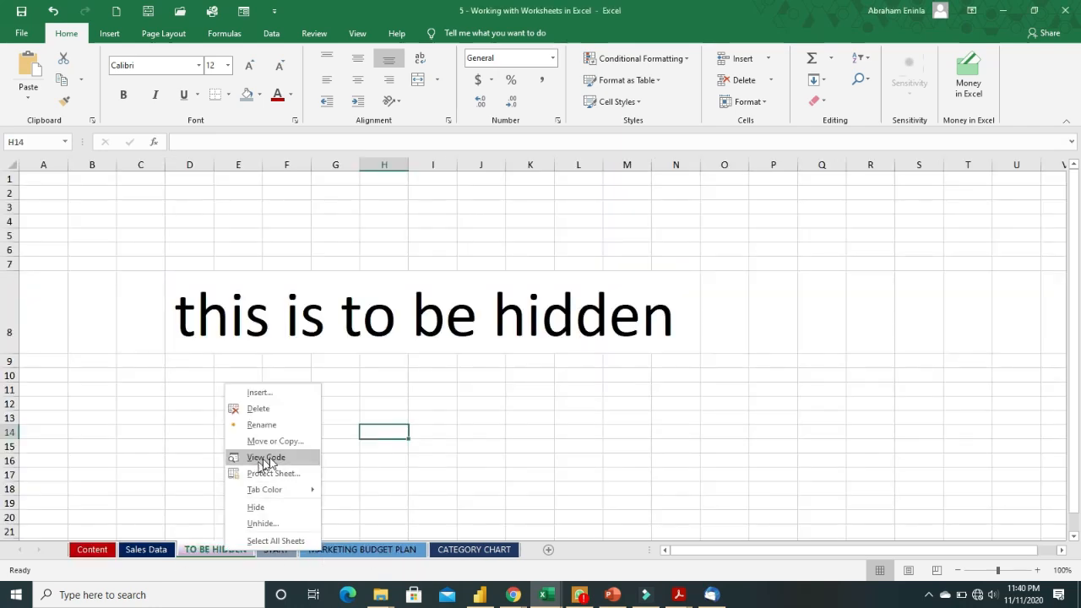
{"action": "left_click", "coordinate": [277, 528]}
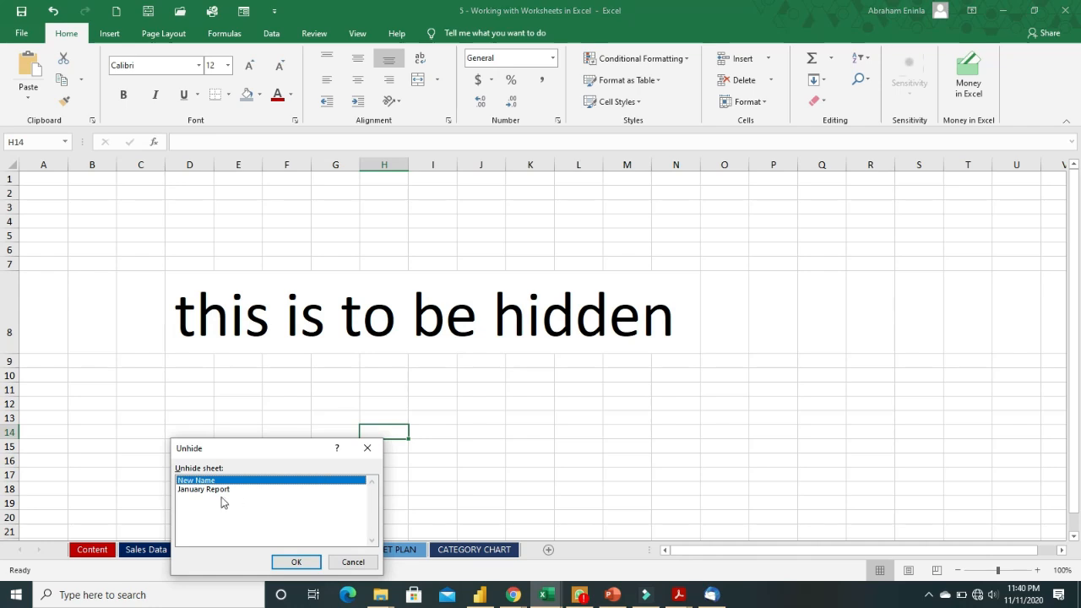
{"action": "left_click", "coordinate": [300, 559]}
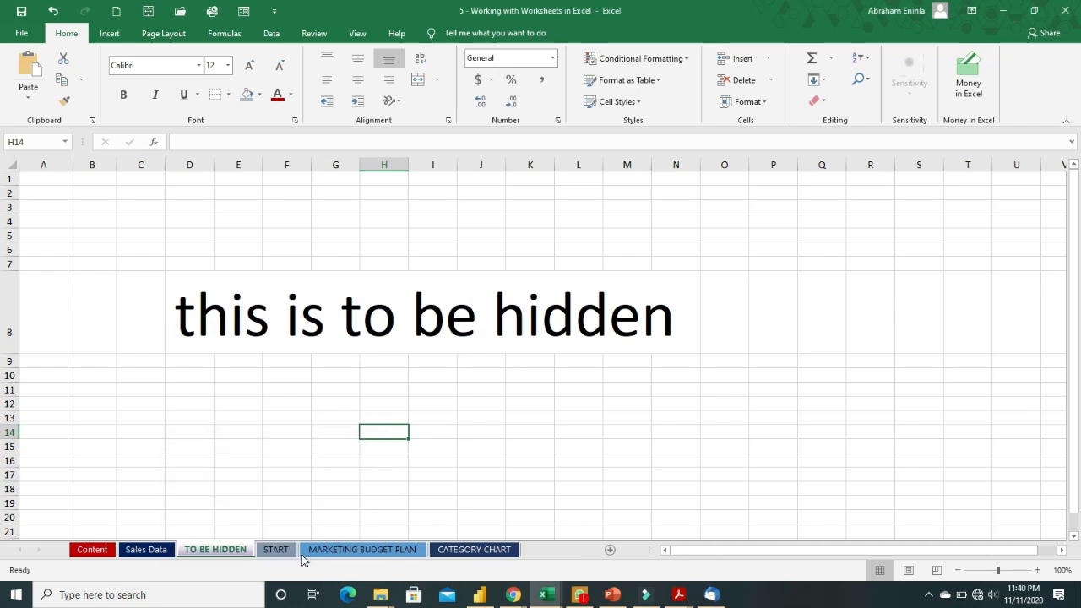
Unhide the January Report worksheet
{"action": "right_click", "coordinate": [548, 548]}
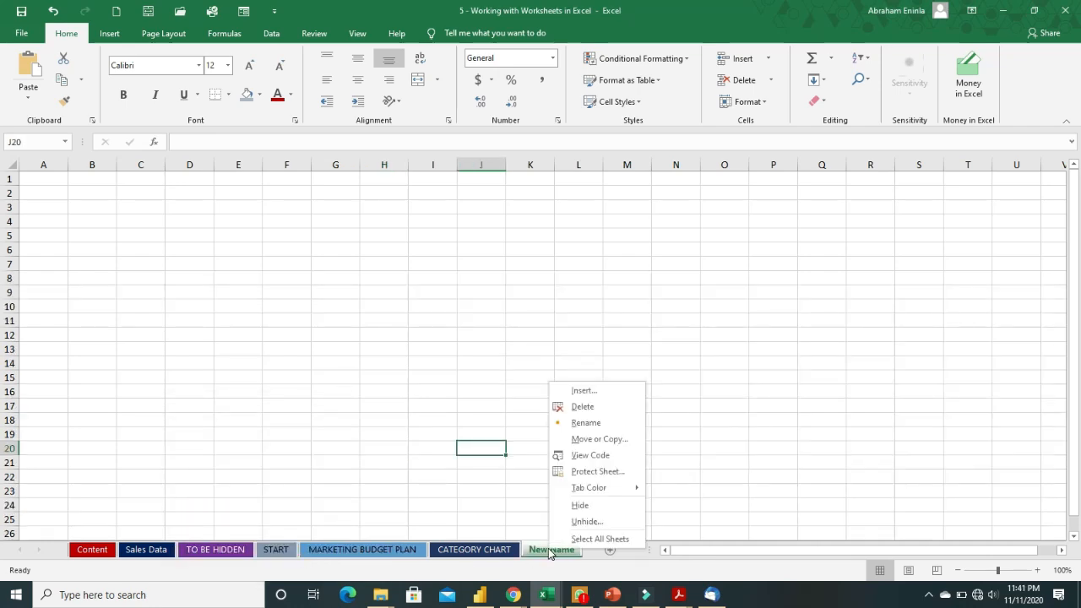
{"action": "left_click", "coordinate": [585, 524]}
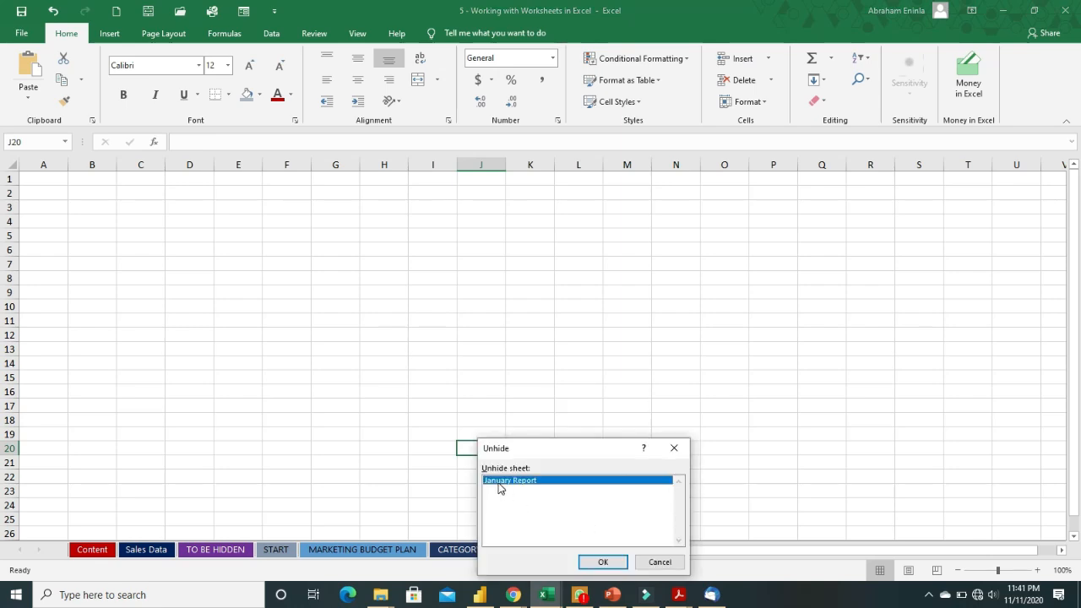
{"action": "left_click", "coordinate": [601, 563]}
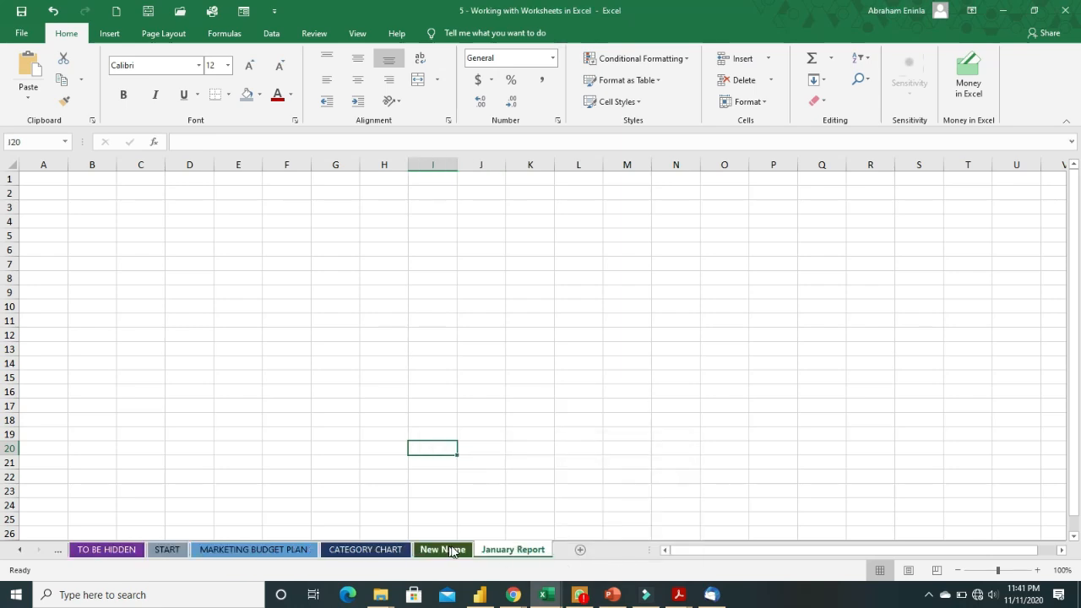
On the Content worksheet, fill cell B6, HIDE AND UNHIDE A WORKSHEET, with the current blue-grey colour
{"action": "left_click", "coordinate": [106, 551]}
{"action": "left_click", "coordinate": [20, 550]}
{"action": "left_click", "coordinate": [21, 550]}
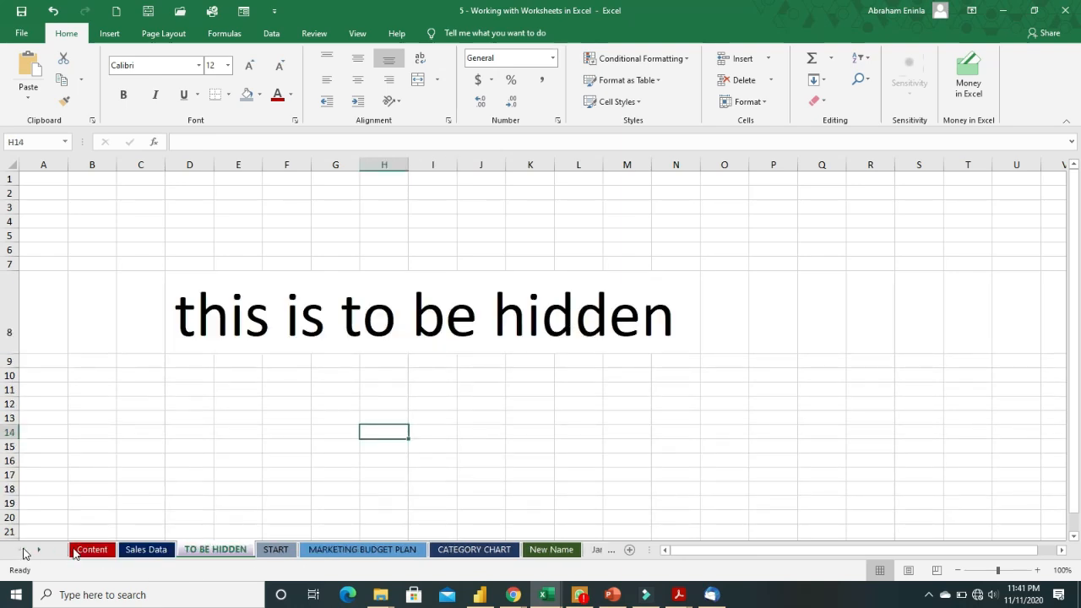
{"action": "left_click", "coordinate": [89, 550]}
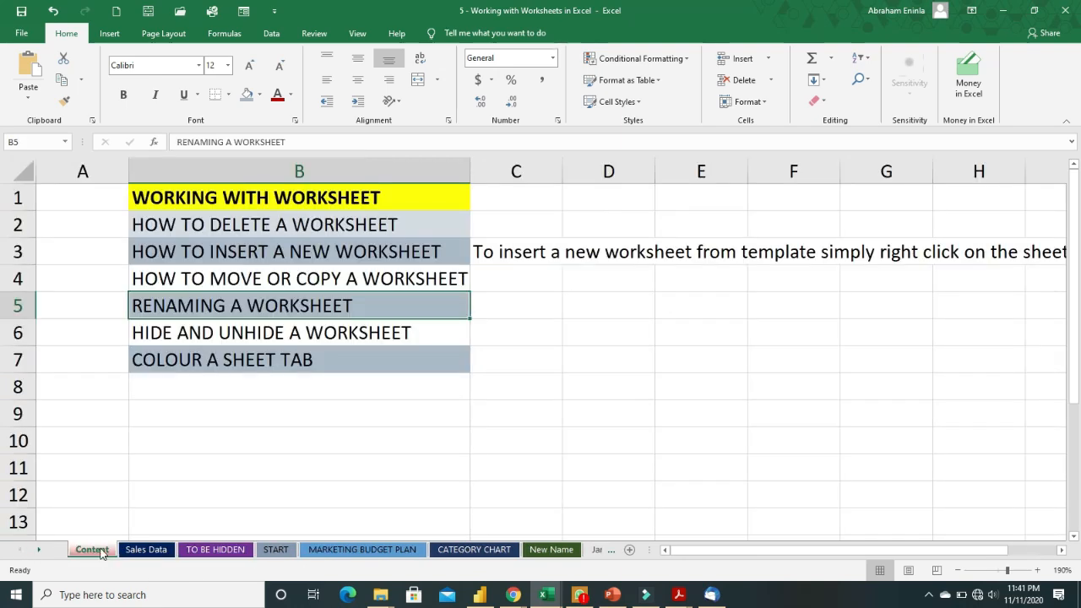
{"action": "left_click", "coordinate": [256, 342]}
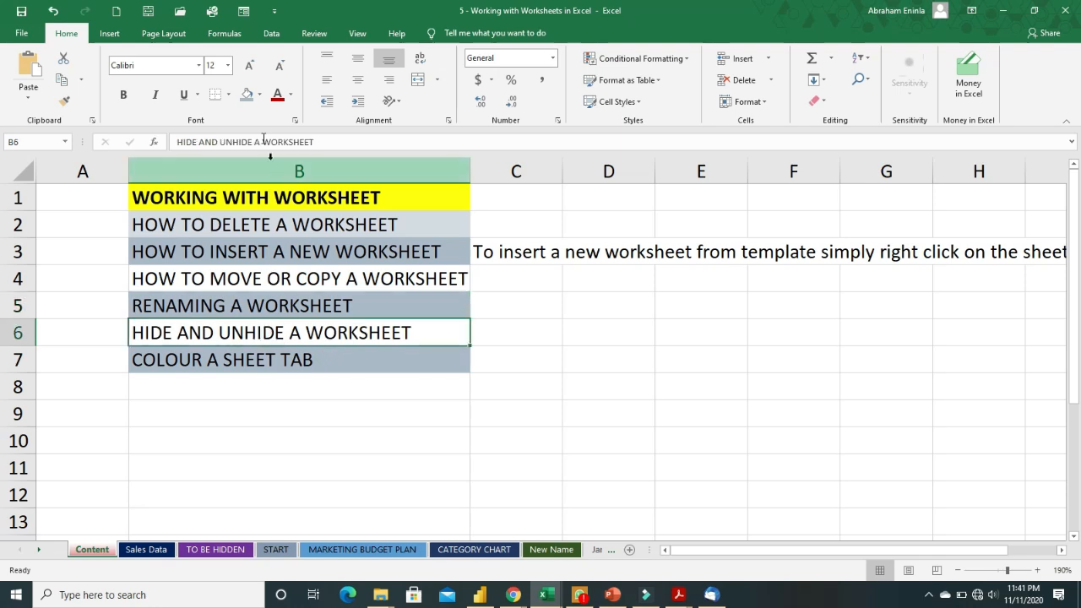
{"action": "left_click", "coordinate": [246, 93]}
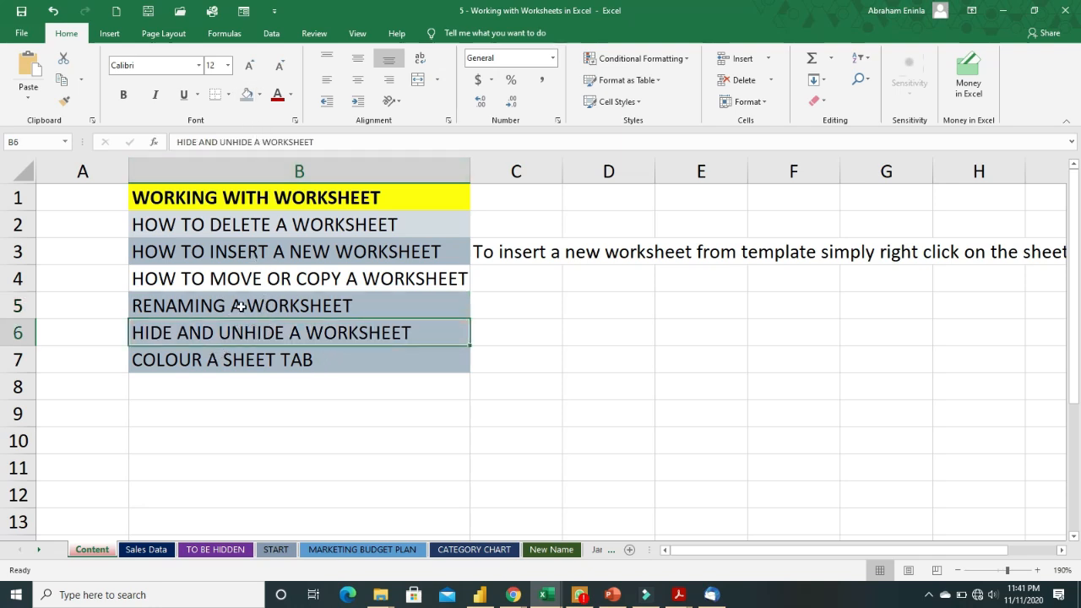
{"action": "left_click", "coordinate": [254, 310]}
{"action": "left_click", "coordinate": [240, 360]}
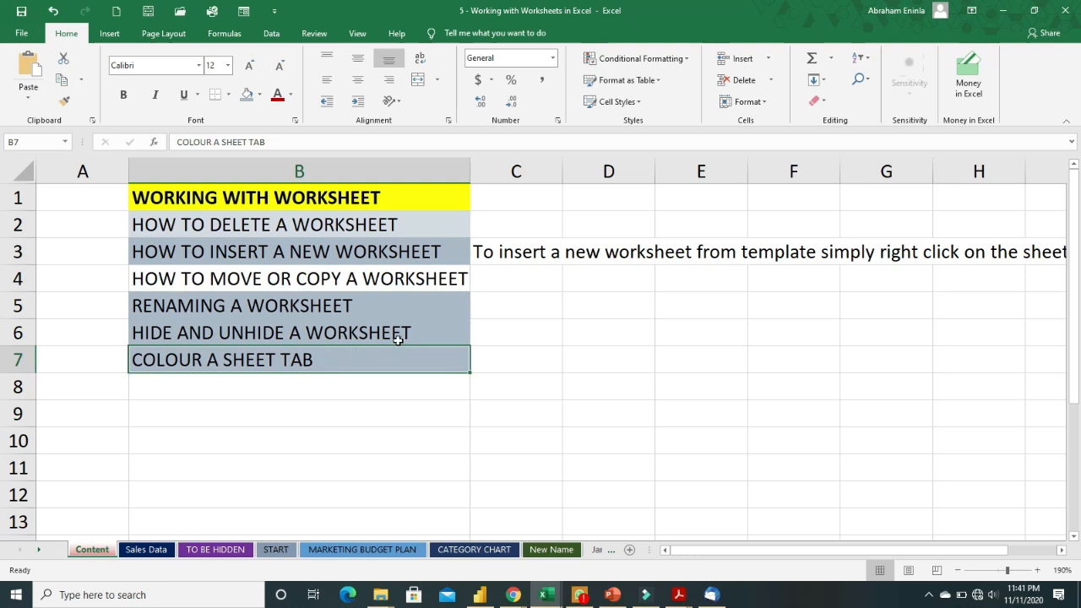
Fill cell B4, HOW TO MOVE OR COPY A WORKSHEET, with the current blue-grey colour
{"action": "left_click", "coordinate": [337, 332]}
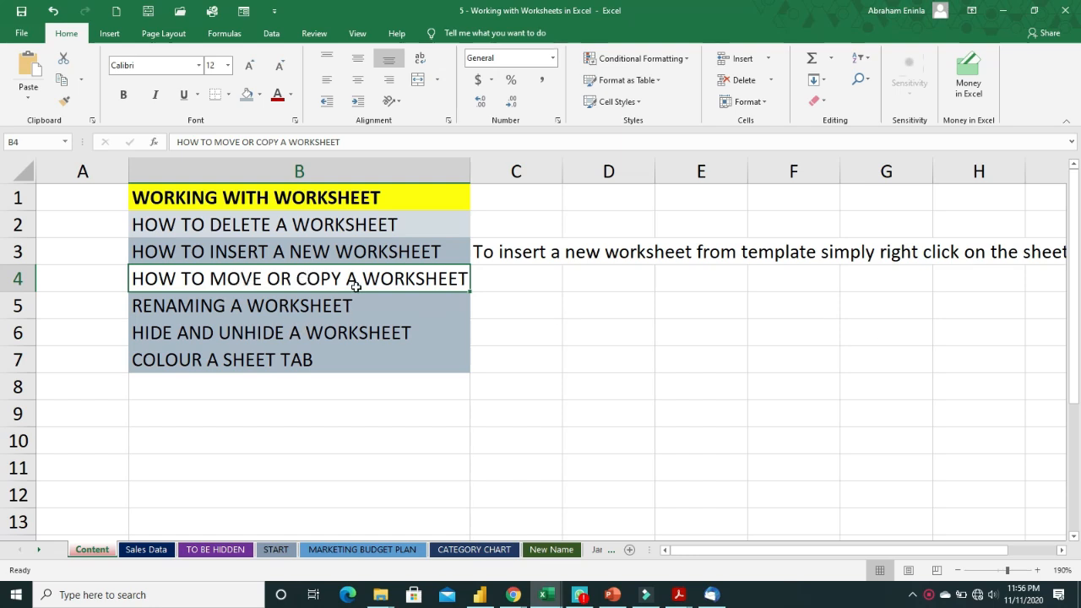
{"action": "left_click", "coordinate": [247, 95]}
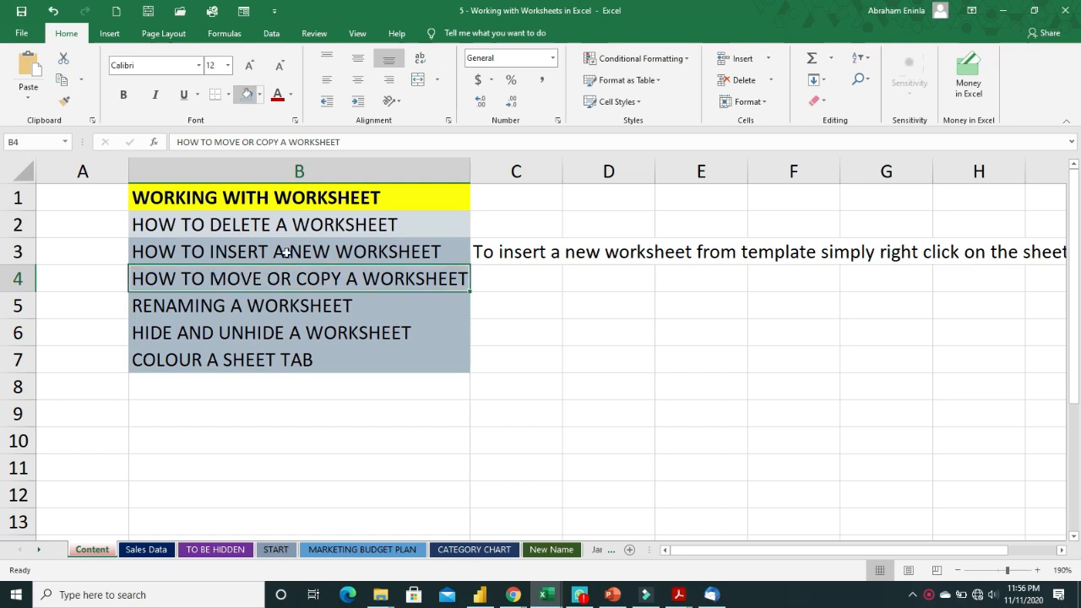
{"action": "left_click", "coordinate": [344, 316]}
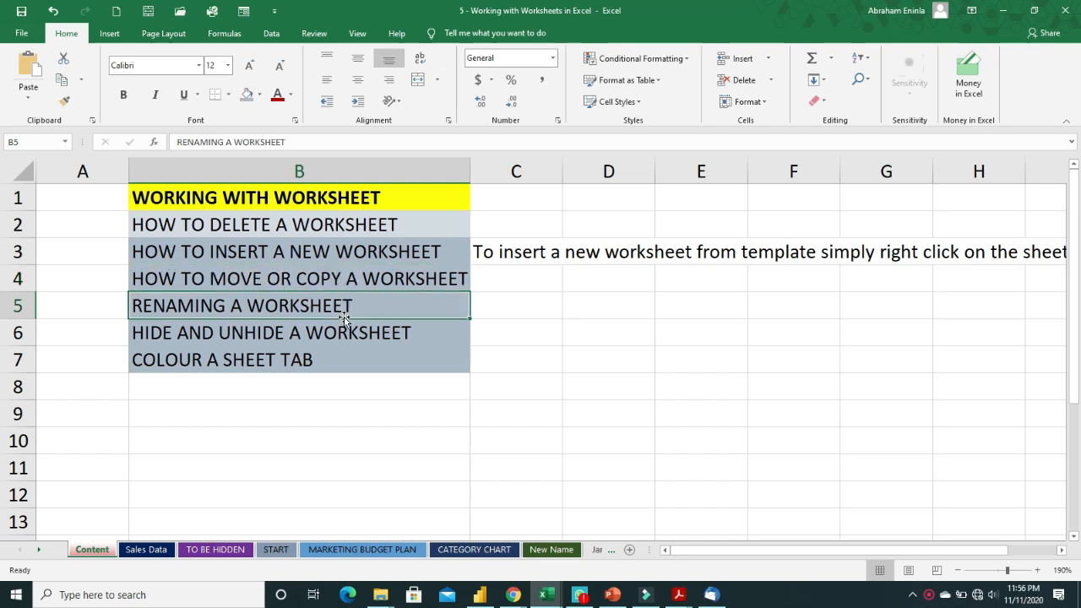
Set the fill of cell B4, HOW TO MOVE OR COPY A WORKSHEET, to the lightest grey theme colour
{"action": "left_click", "coordinate": [327, 282]}
{"action": "left_click", "coordinate": [259, 94]}
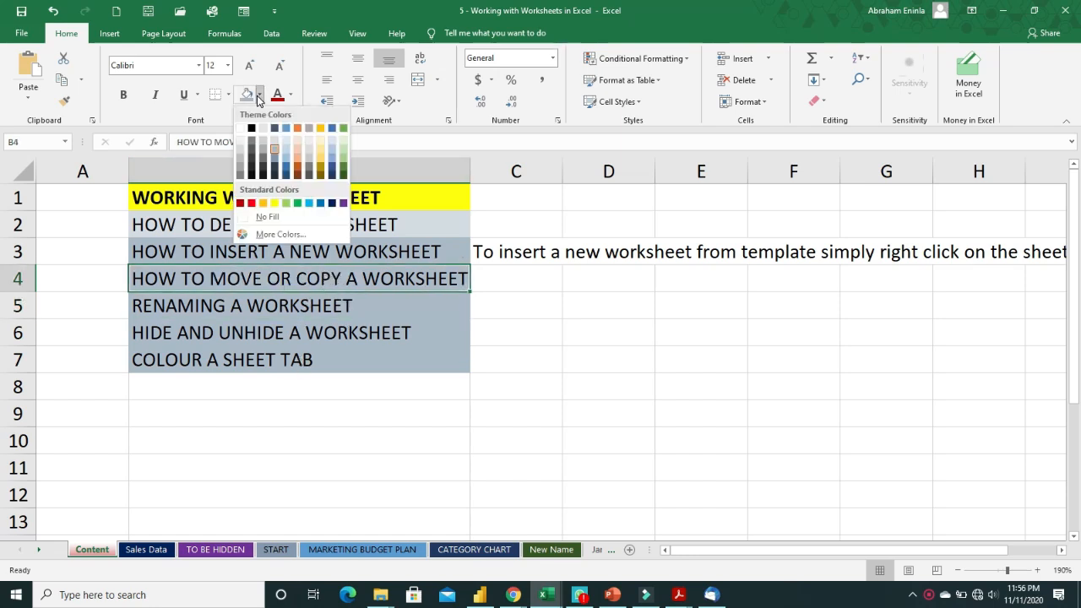
{"action": "left_click", "coordinate": [239, 140]}
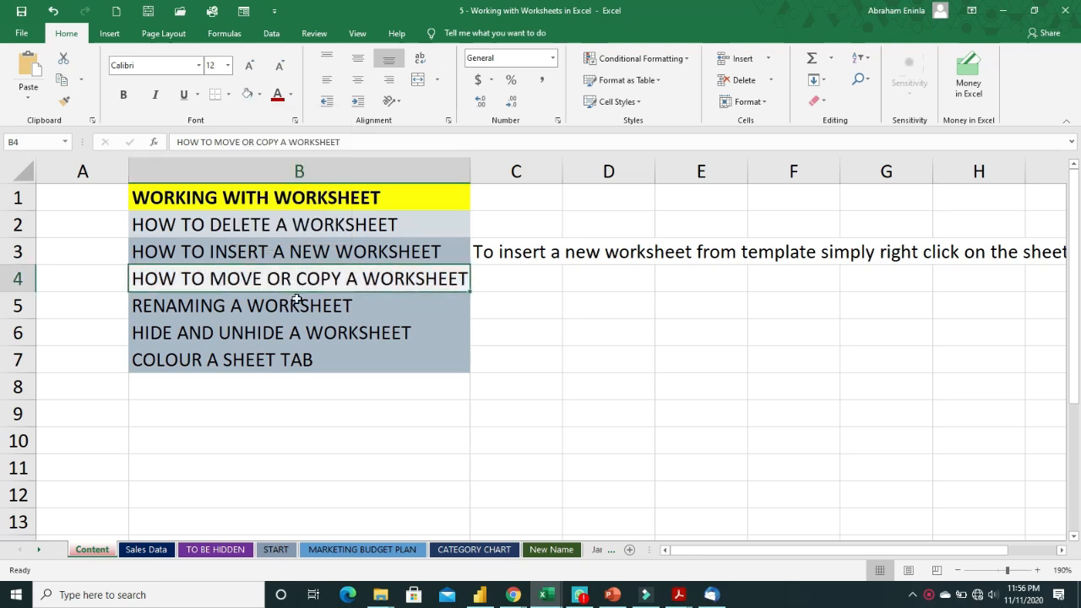
{"action": "left_click", "coordinate": [297, 298]}
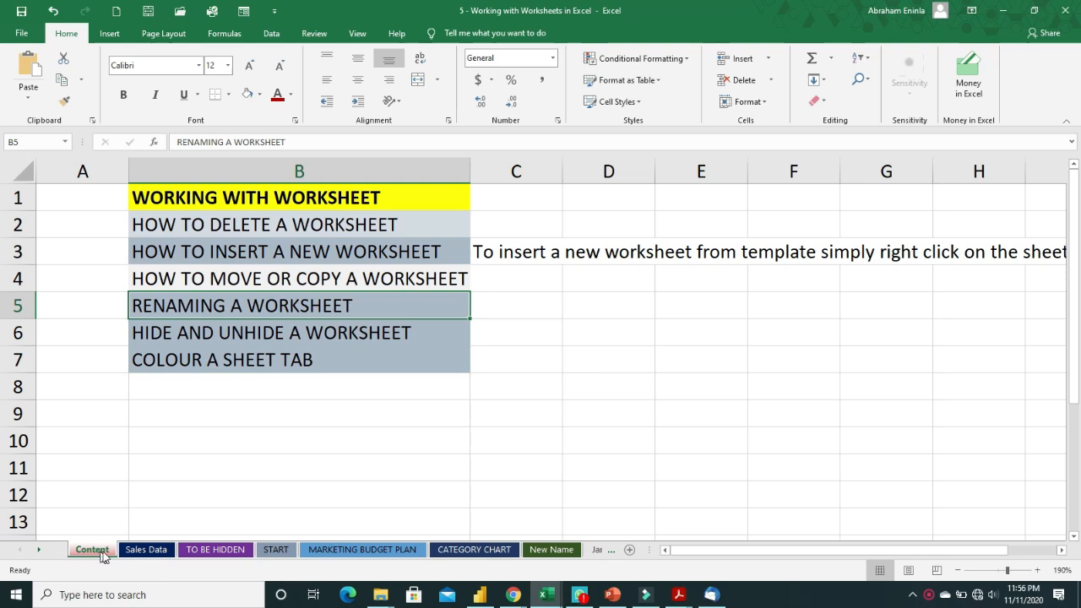
Rename the New Name worksheet as February Report
{"action": "left_click", "coordinate": [545, 553]}
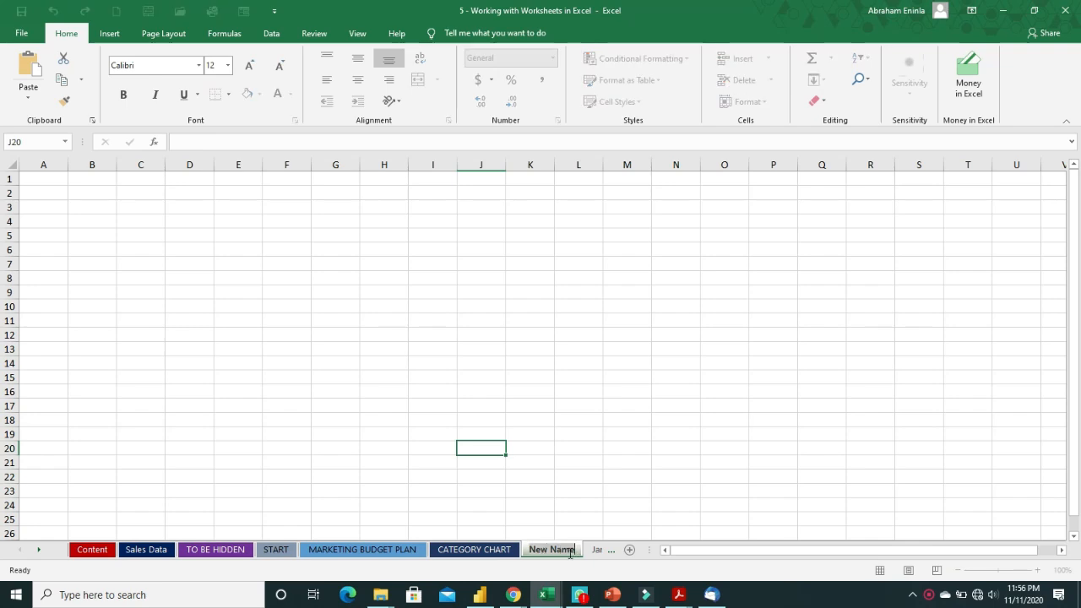
{"action": "key", "text": "BackSpace"}
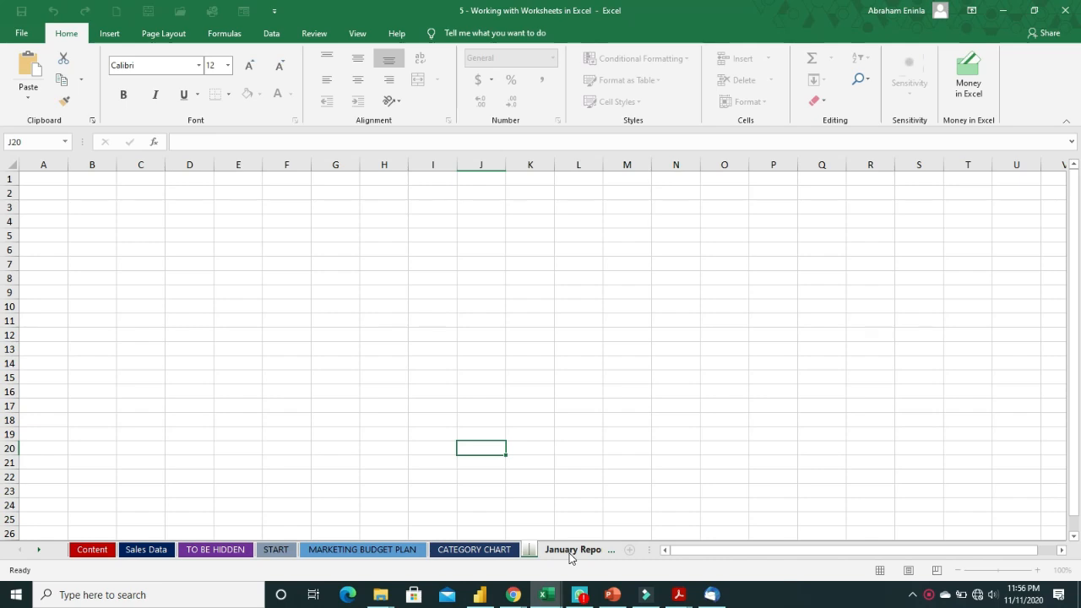
{"action": "type", "text": "Ot"}
{"action": "key", "text": "BackSpace"}
{"action": "key", "text": "BackSpace"}
{"action": "type", "text": "February"}
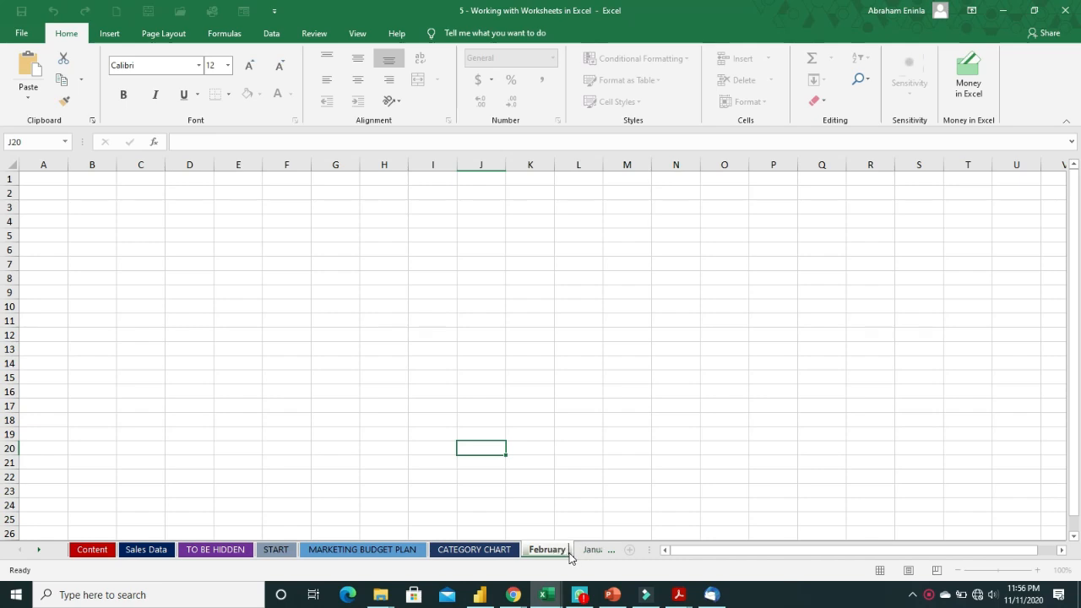
{"action": "type", "text": " Report"}
{"action": "left_click", "coordinate": [640, 438]}
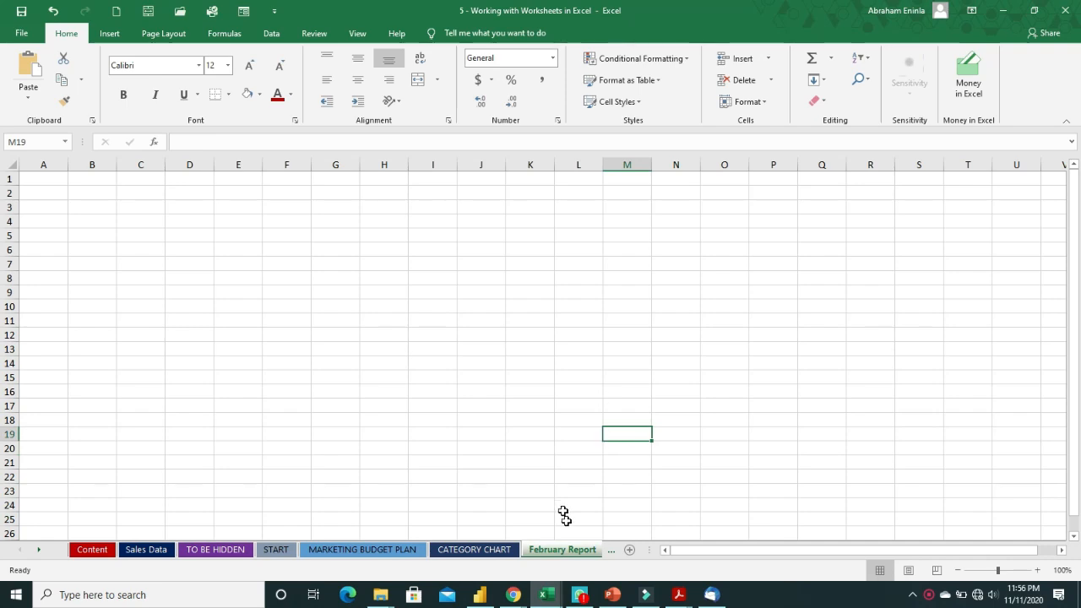
Move the January Report worksheet directly before the February Report worksheet
{"action": "left_click", "coordinate": [611, 549]}
{"action": "left_click", "coordinate": [569, 553]}
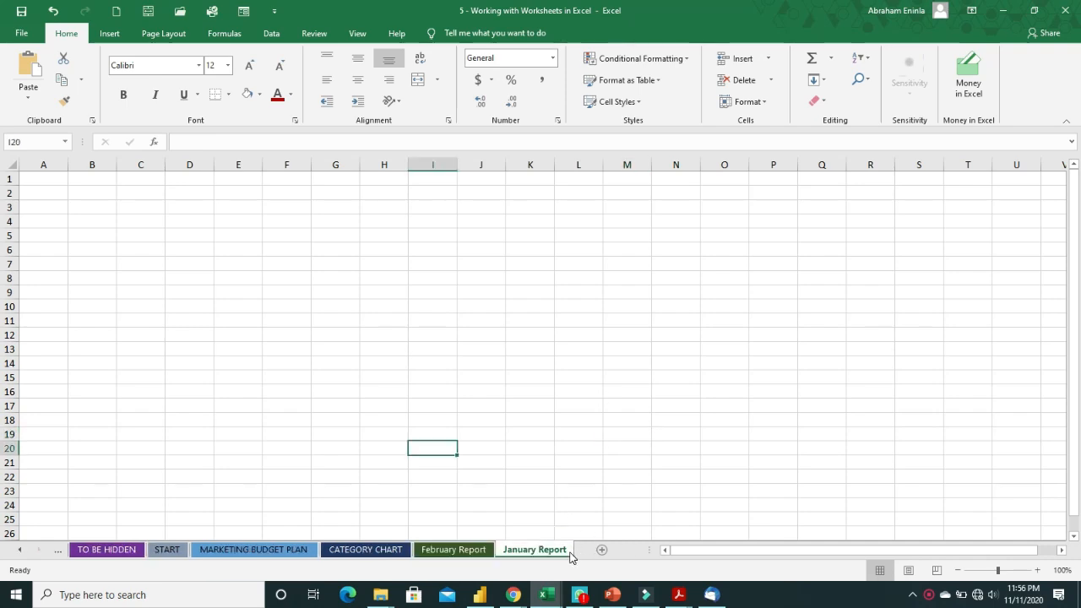
{"action": "left_click", "coordinate": [453, 550], "text": "ctrl"}
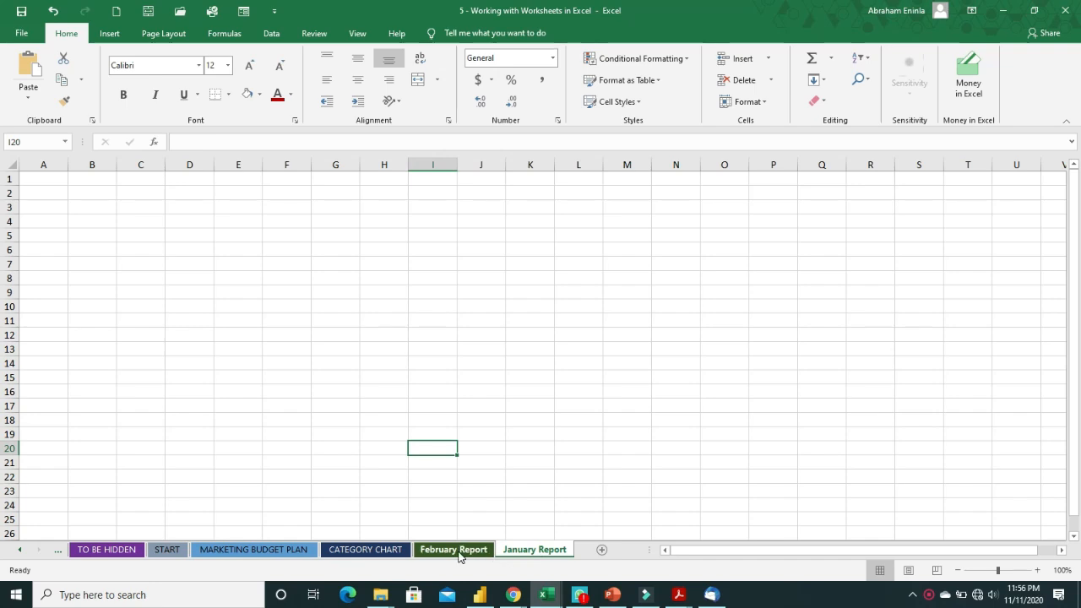
{"action": "left_click", "coordinate": [519, 554]}
{"action": "left_click", "coordinate": [466, 552]}
{"action": "left_click", "coordinate": [537, 551]}
{"action": "left_click_drag", "start_coordinate": [538, 551], "coordinate": [429, 550]}
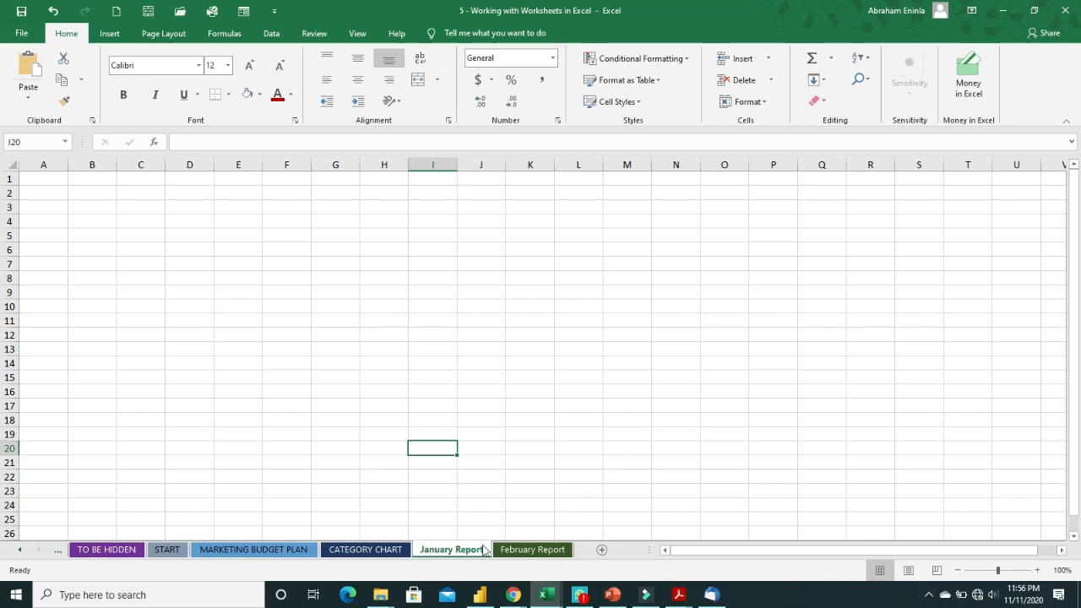
Look at the January Report and February Report worksheets alternately, ending on January Report
{"action": "left_click", "coordinate": [519, 552]}
{"action": "left_click", "coordinate": [465, 552]}
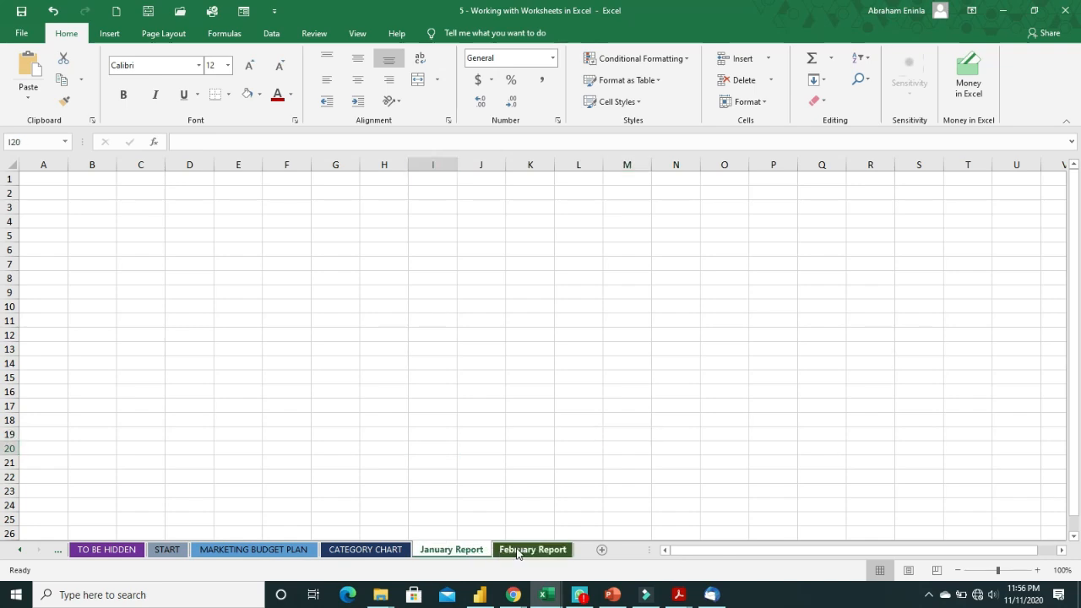
{"action": "left_click", "coordinate": [519, 552]}
{"action": "left_click", "coordinate": [473, 553]}
{"action": "left_click", "coordinate": [524, 553]}
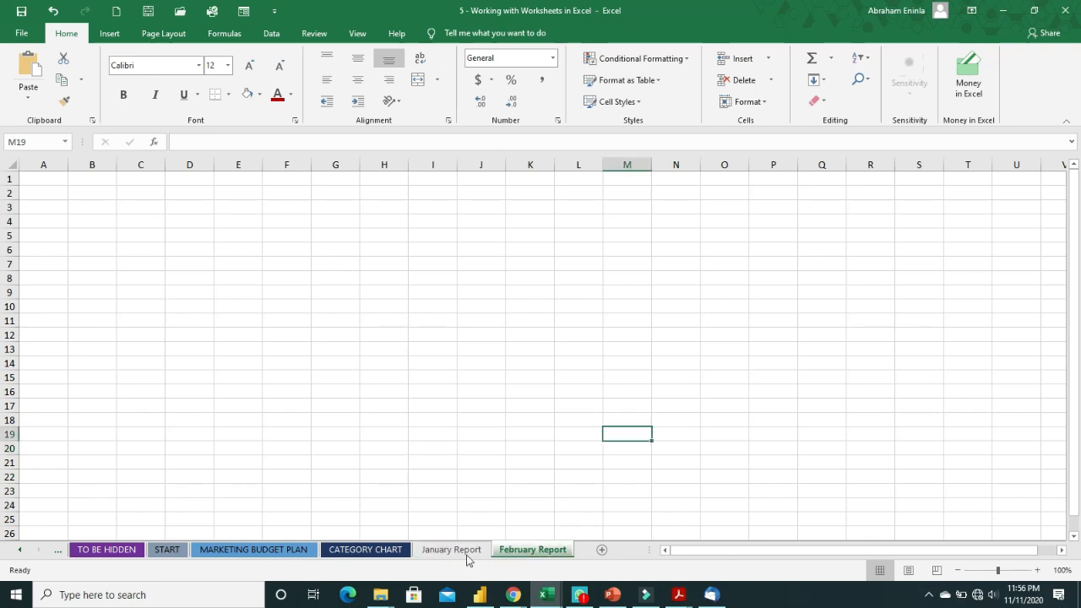
{"action": "left_click", "coordinate": [467, 555]}
{"action": "left_click", "coordinate": [547, 552]}
{"action": "left_click", "coordinate": [467, 556]}
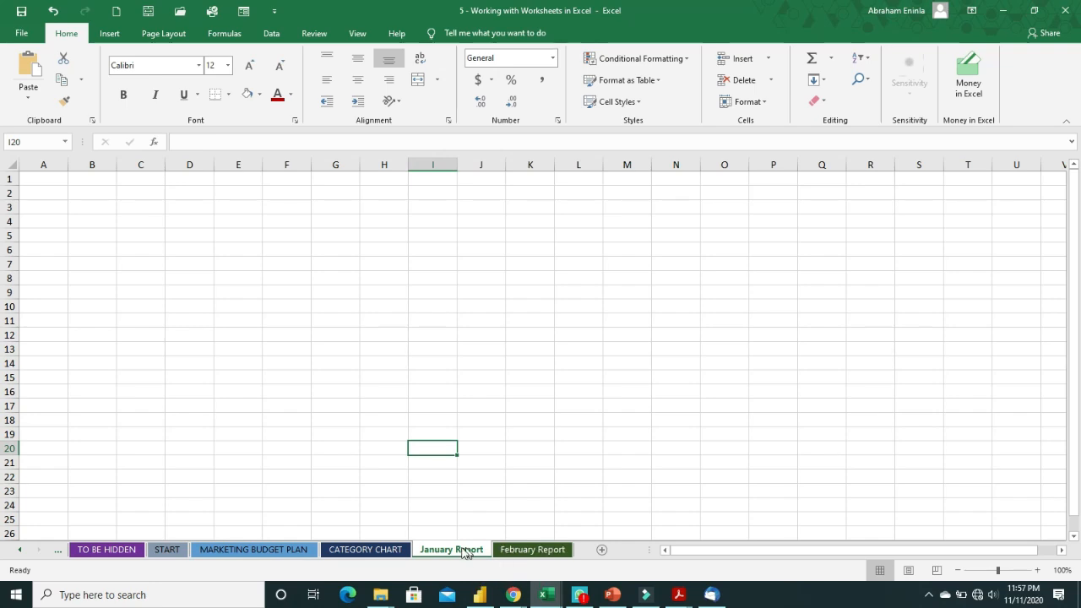
Group the January Report and February Report worksheets, and ungroup them by switching to another sheet
{"action": "left_click", "coordinate": [513, 550], "text": "ctrl"}
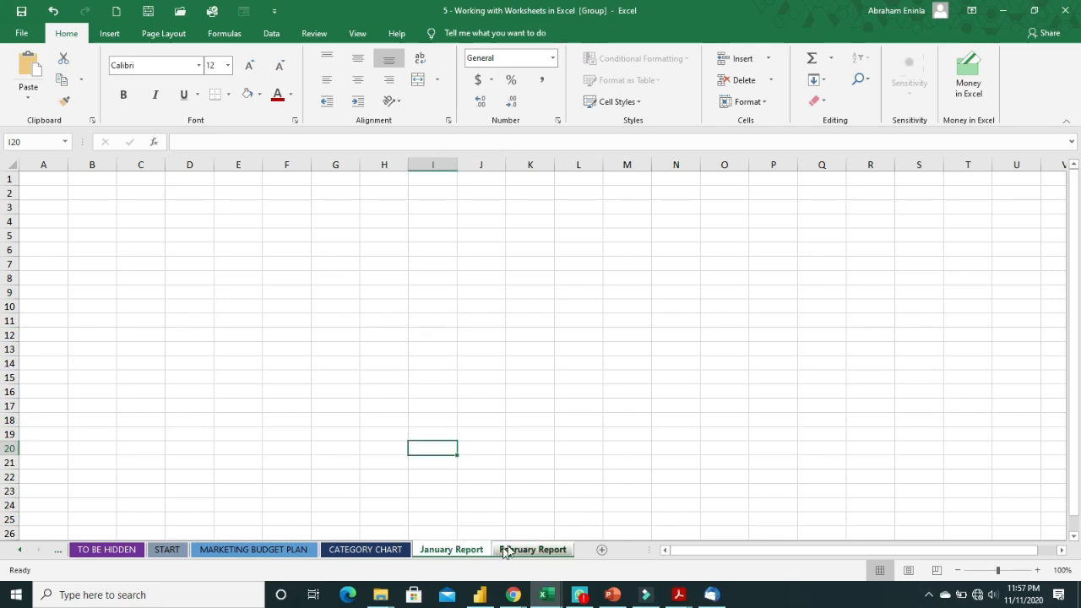
{"action": "left_click", "coordinate": [490, 481]}
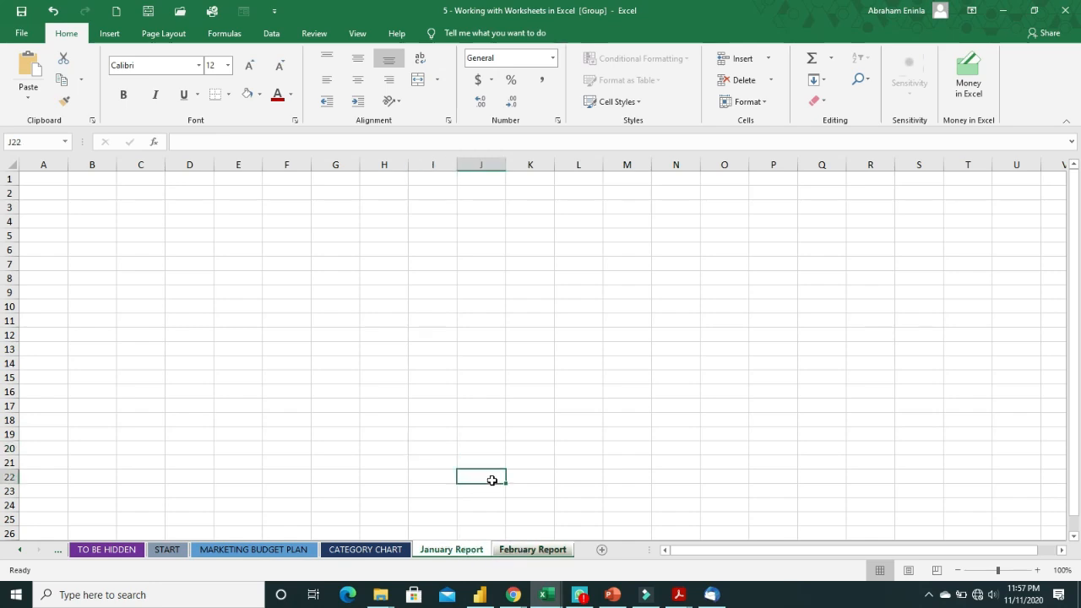
{"action": "left_click", "coordinate": [460, 517]}
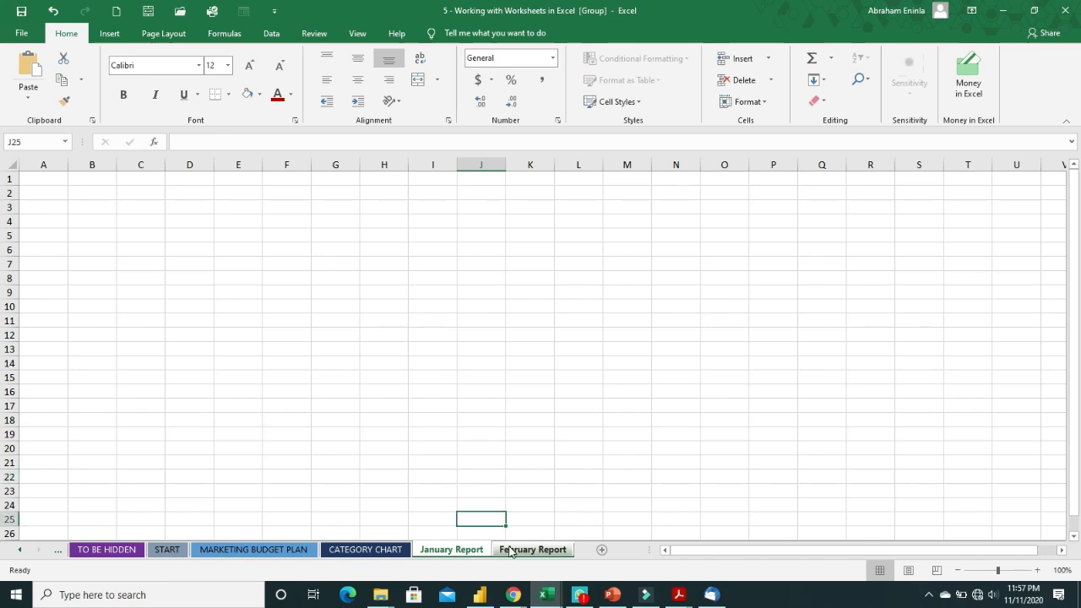
{"action": "left_click", "coordinate": [384, 549]}
{"action": "left_click", "coordinate": [450, 550]}
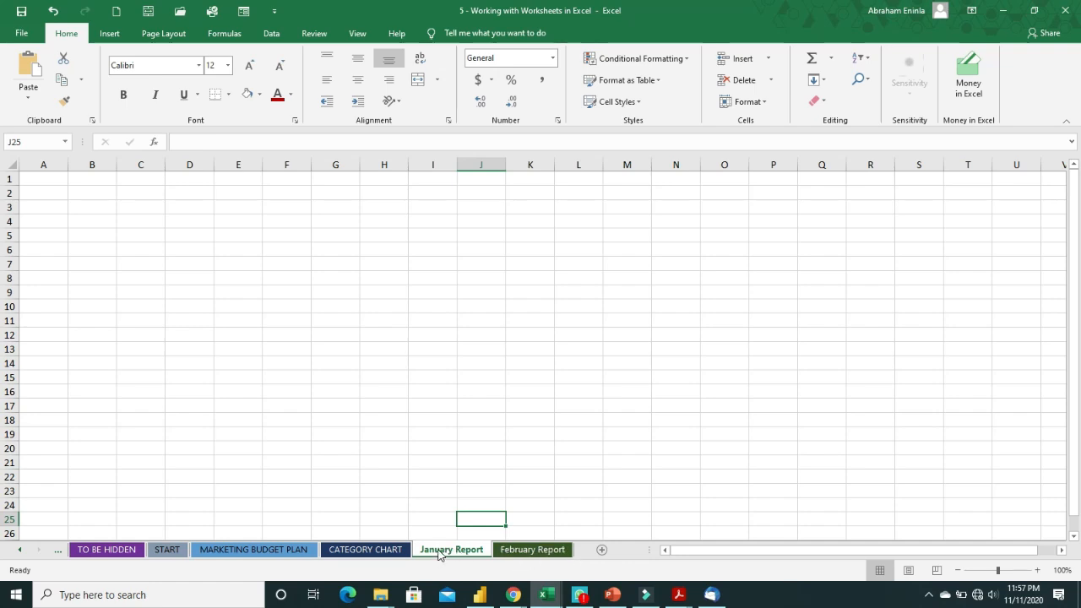
Select the January Report and February Report worksheets together and move both to a new workbook without creating a copy
{"action": "left_click", "coordinate": [226, 295]}
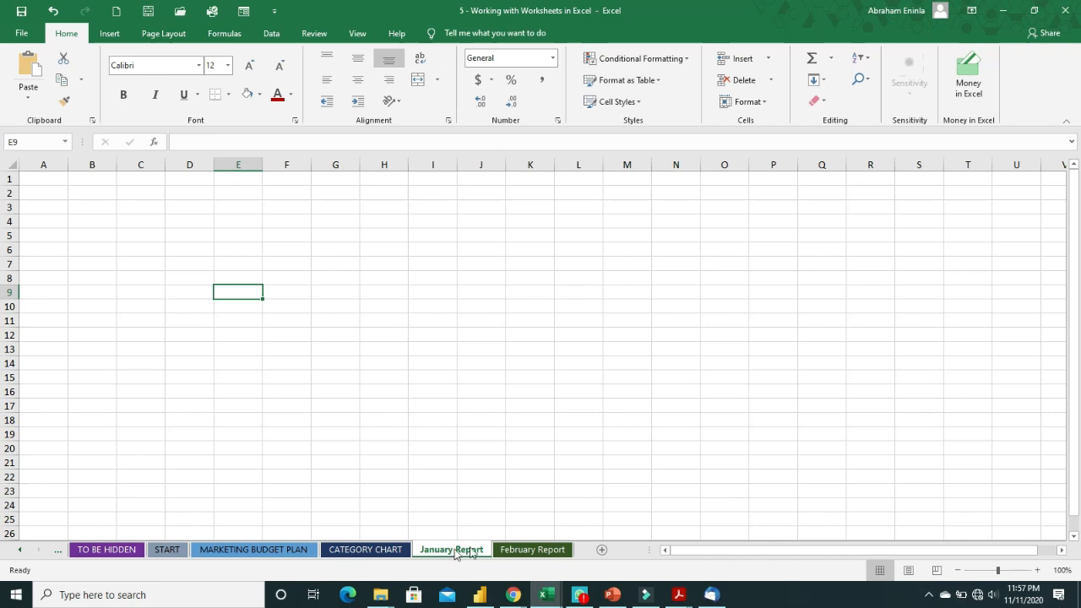
{"action": "left_click", "coordinate": [521, 550], "text": "ctrl"}
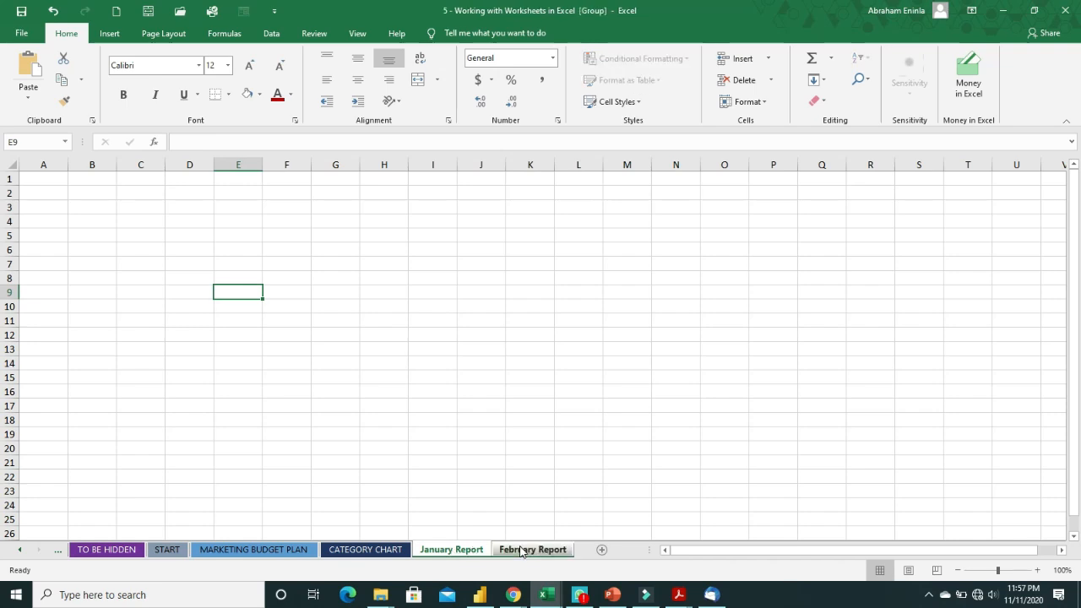
{"action": "right_click", "coordinate": [467, 551]}
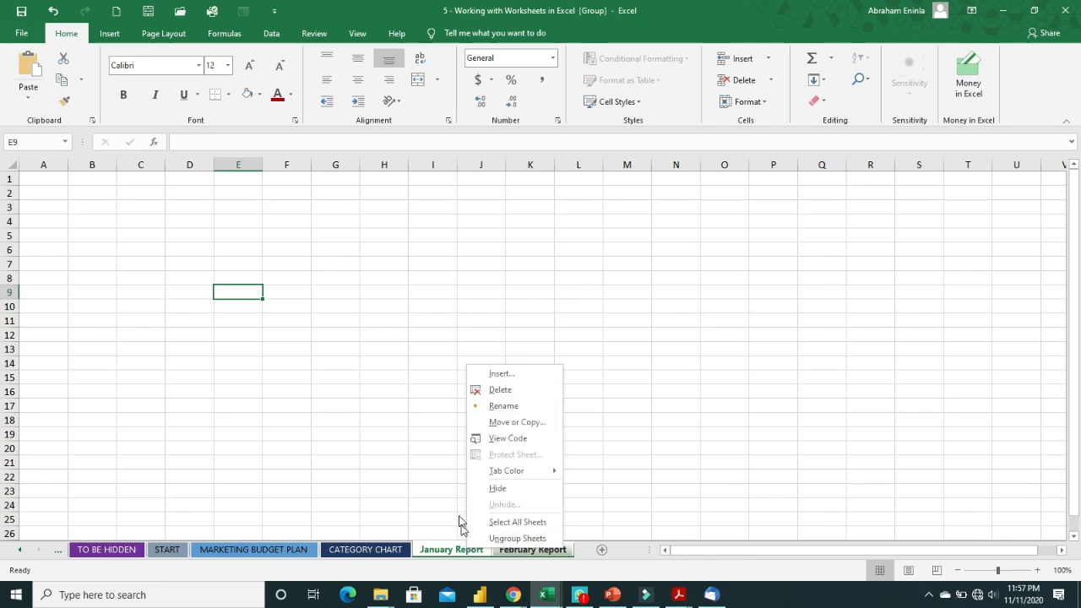
{"action": "mouse_move", "coordinate": [478, 472]}
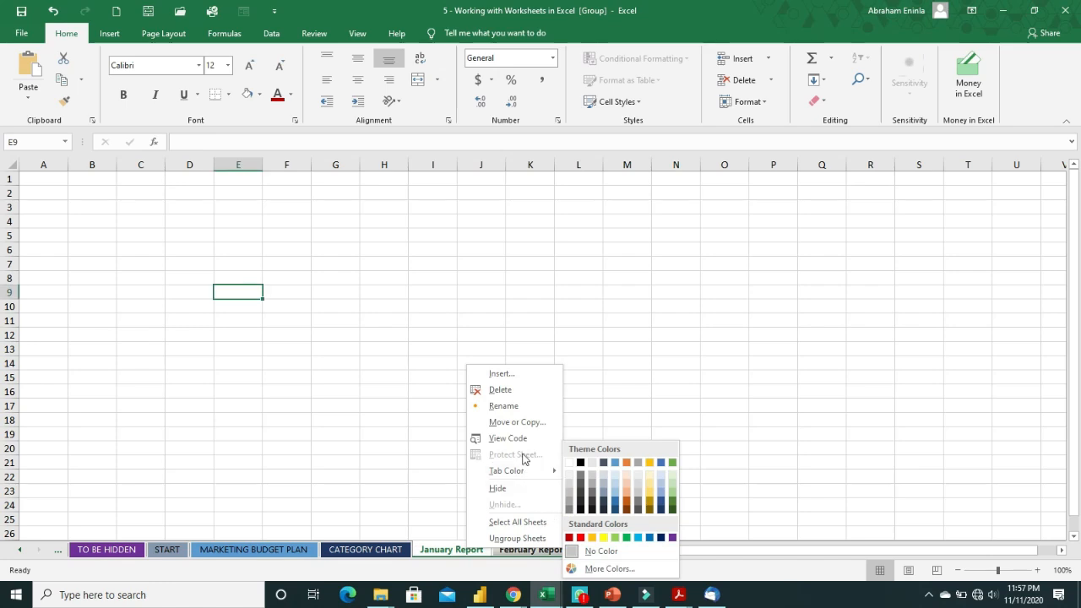
{"action": "left_click", "coordinate": [516, 422]}
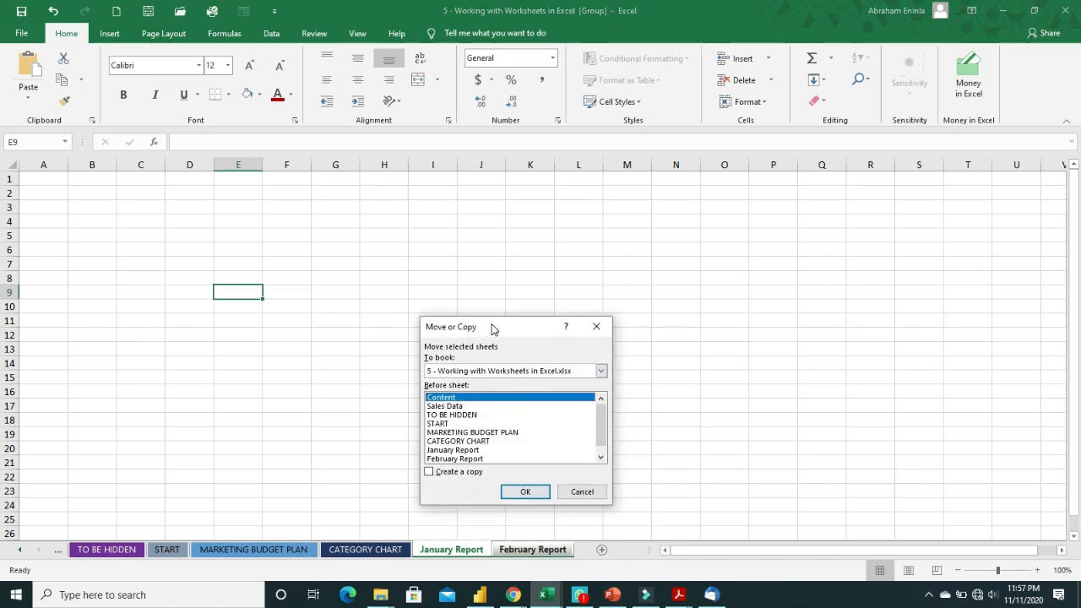
{"action": "left_click_drag", "start_coordinate": [492, 324], "coordinate": [440, 234]}
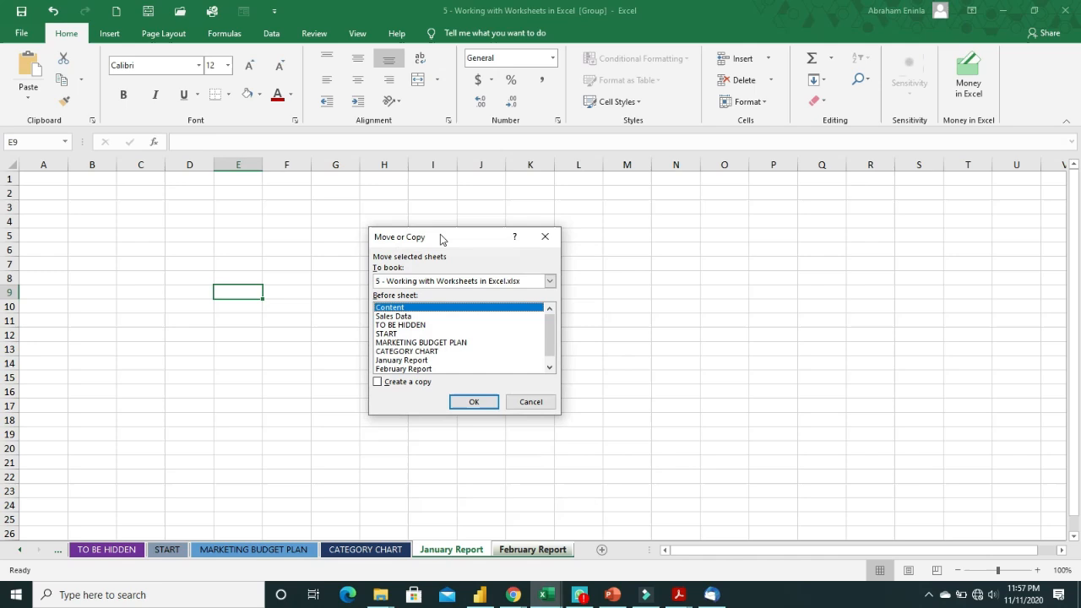
{"action": "left_click", "coordinate": [426, 282]}
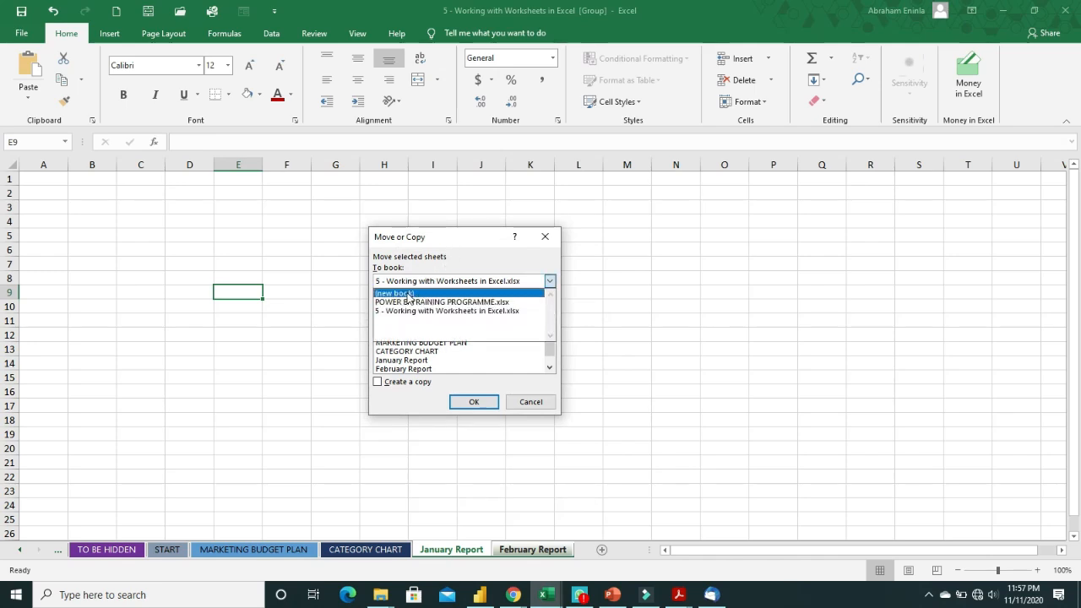
{"action": "left_click", "coordinate": [450, 282]}
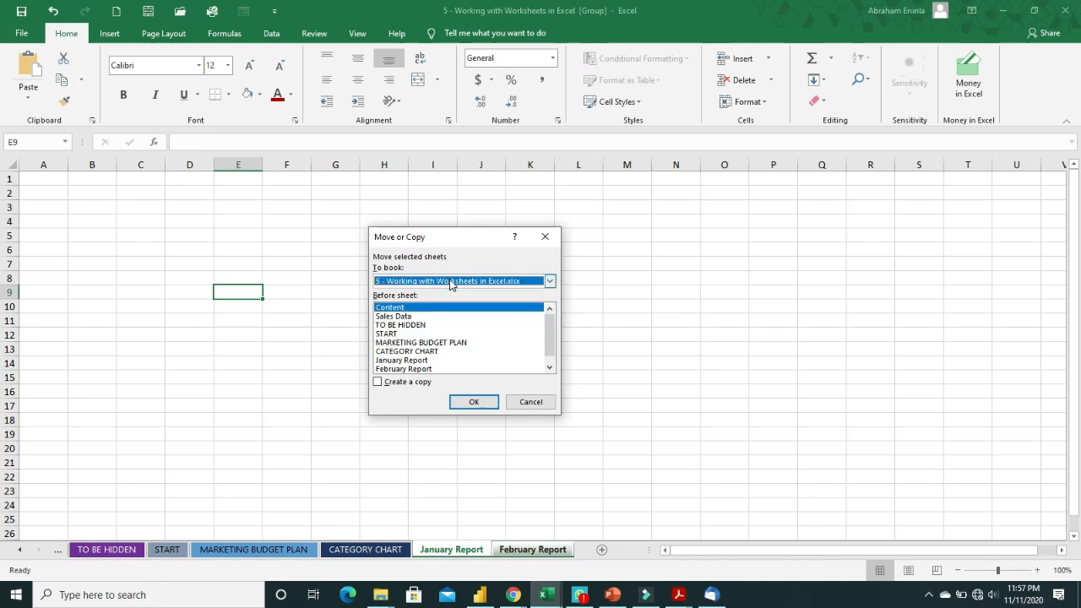
{"action": "left_click", "coordinate": [450, 282]}
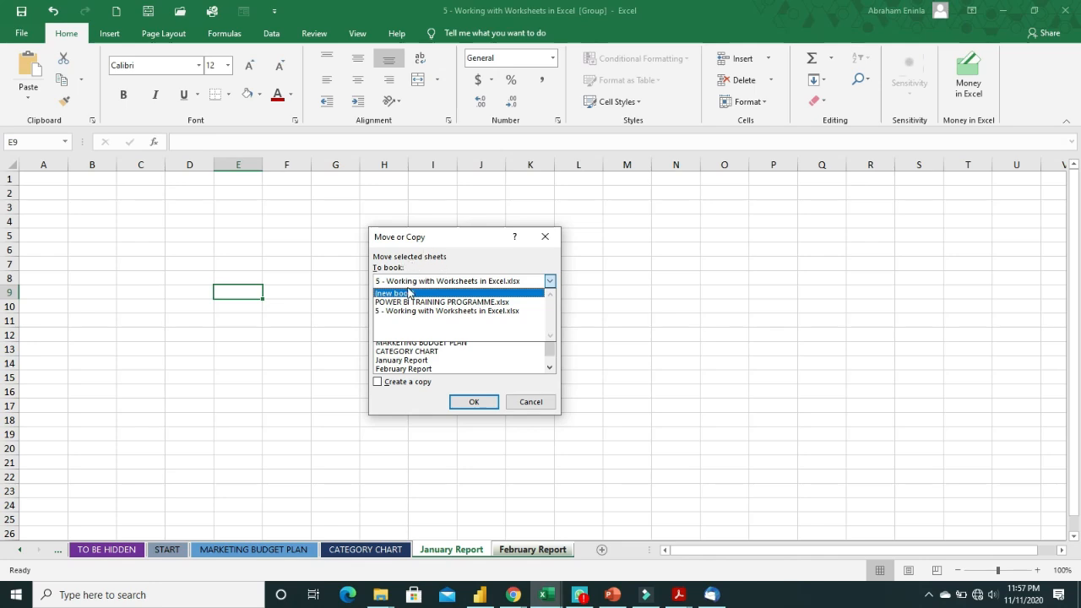
{"action": "left_click", "coordinate": [407, 294]}
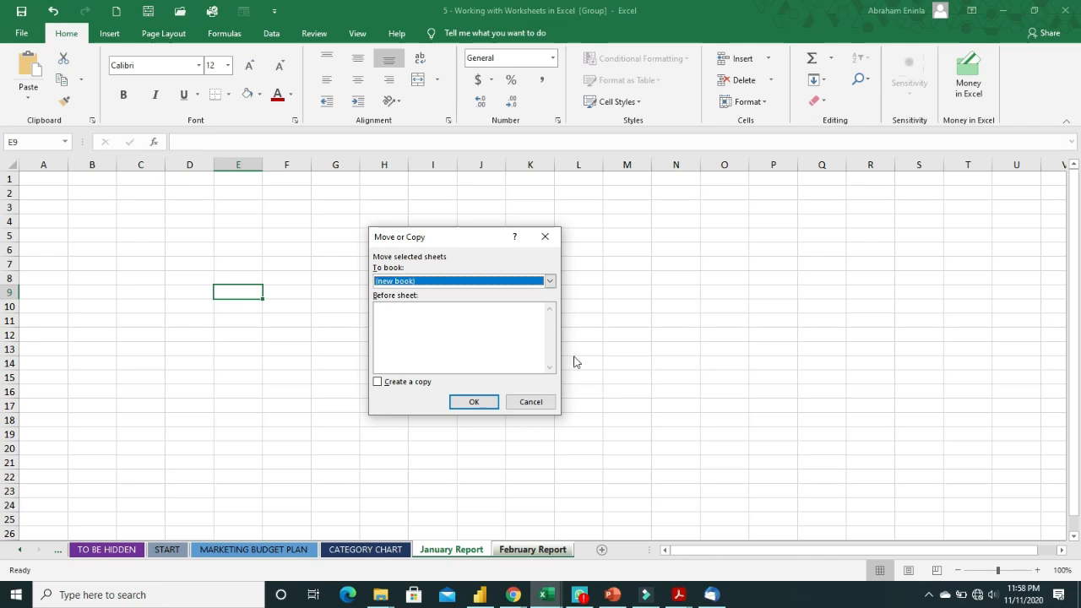
{"action": "left_click", "coordinate": [478, 401]}
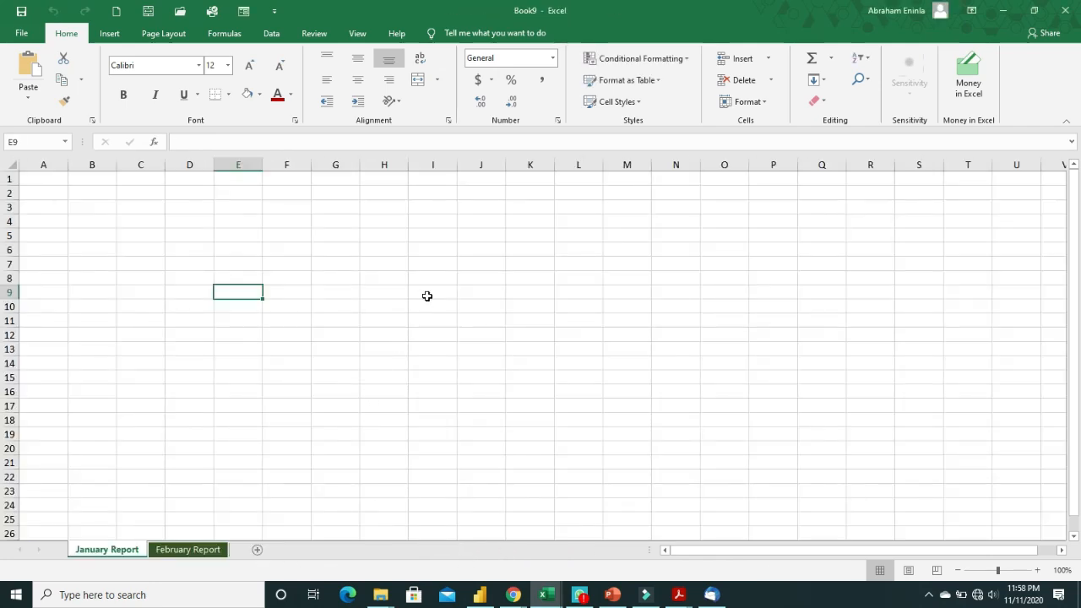
Check the January Report and February Report worksheets in the new workbook
{"action": "left_click", "coordinate": [194, 557]}
{"action": "left_click", "coordinate": [130, 553]}
{"action": "left_click", "coordinate": [177, 556]}
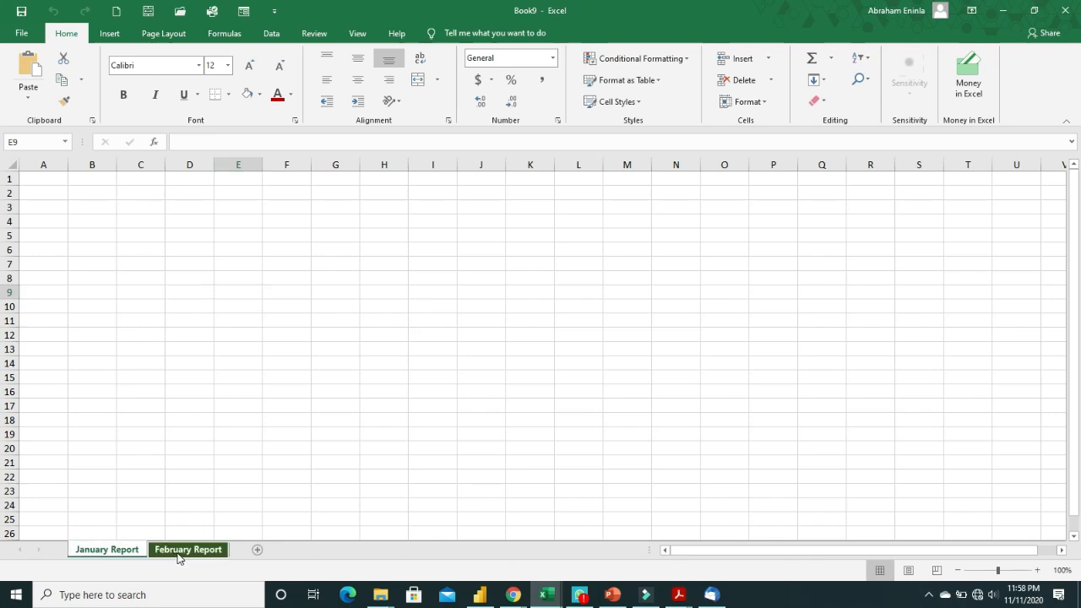
{"action": "left_click", "coordinate": [120, 553]}
{"action": "left_click", "coordinate": [173, 552]}
{"action": "left_click", "coordinate": [121, 552]}
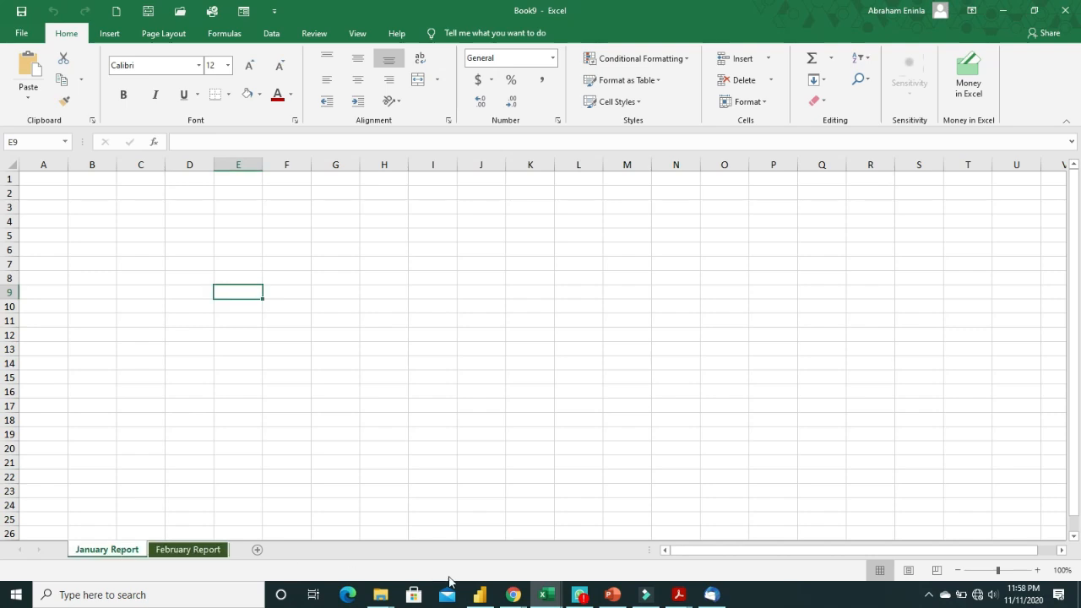
Return to the workbook 5 - Working with Worksheets in Excel and look through its remaining worksheets
{"action": "mouse_move", "coordinate": [549, 597]}
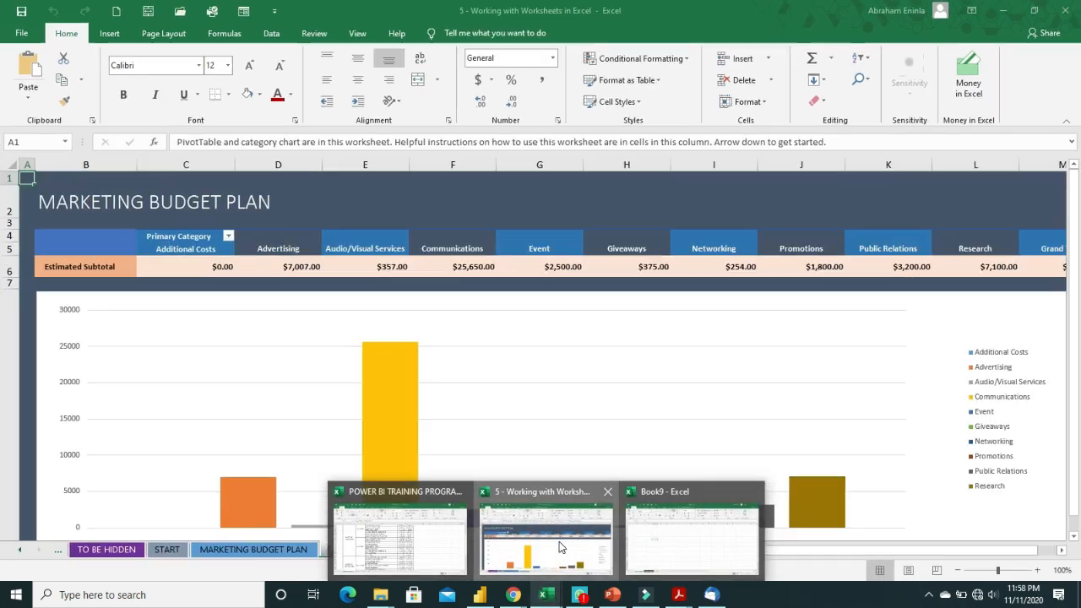
{"action": "left_click", "coordinate": [562, 547]}
{"action": "left_click", "coordinate": [253, 550]}
{"action": "left_click", "coordinate": [167, 550]}
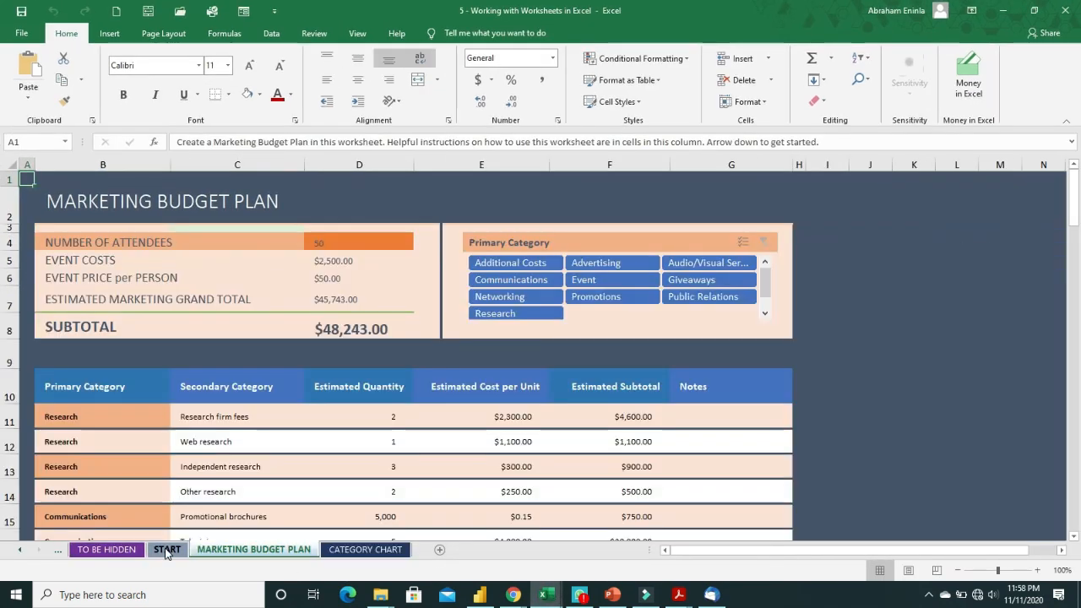
{"action": "left_click", "coordinate": [106, 549]}
{"action": "left_click", "coordinate": [16, 551]}
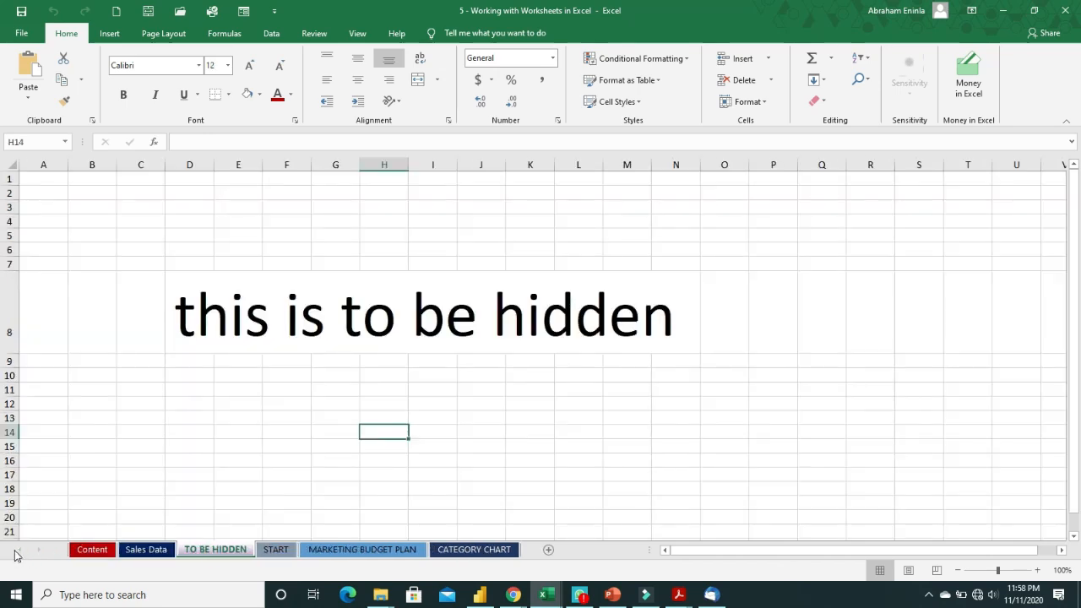
{"action": "left_click", "coordinate": [92, 549]}
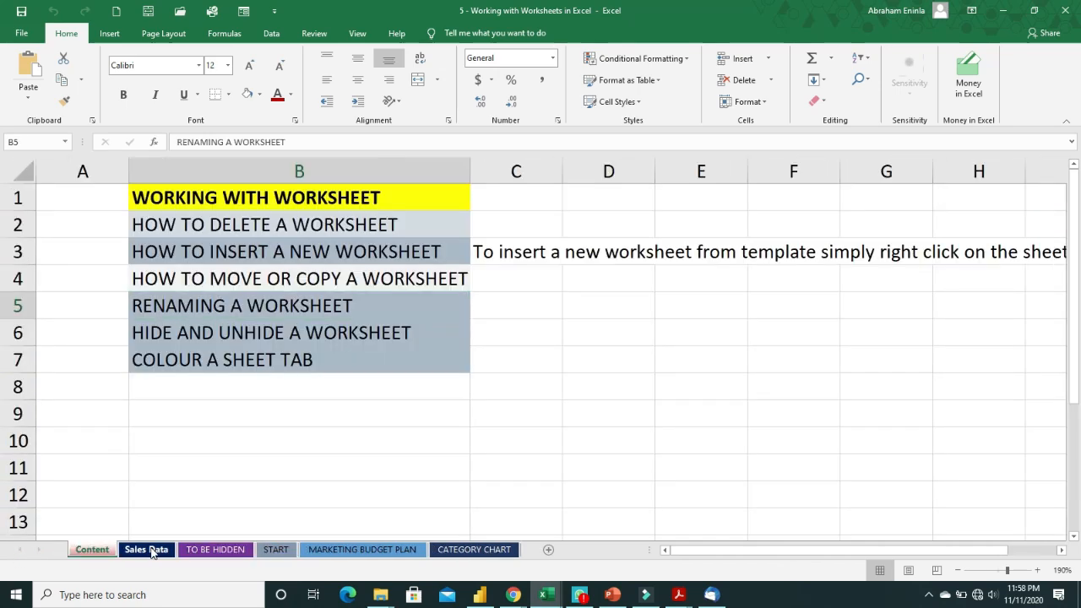
{"action": "left_click", "coordinate": [146, 550]}
{"action": "left_click", "coordinate": [93, 550]}
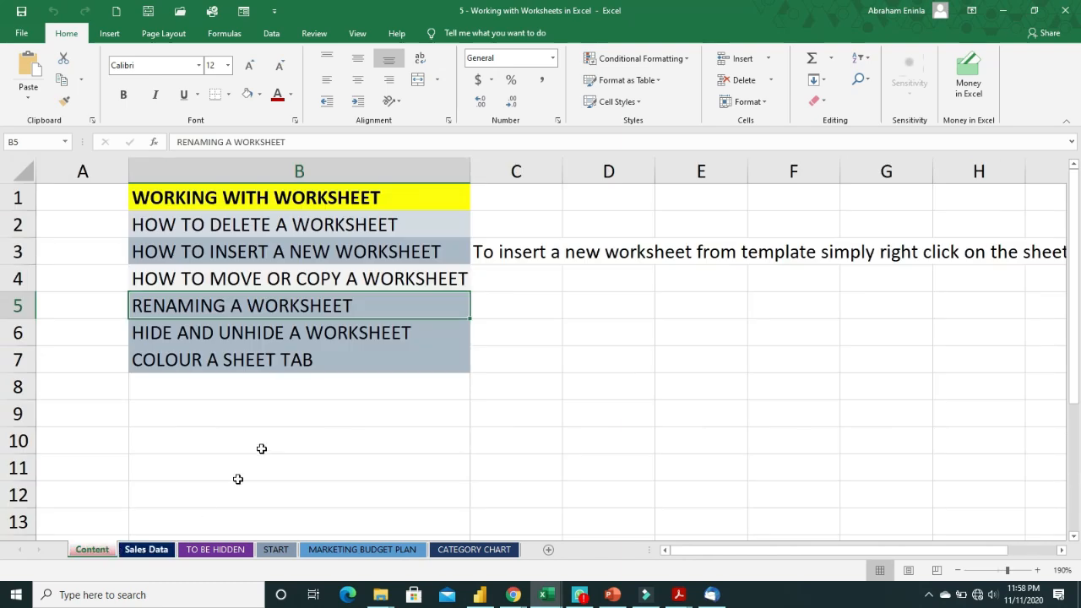
{"action": "left_click", "coordinate": [156, 550]}
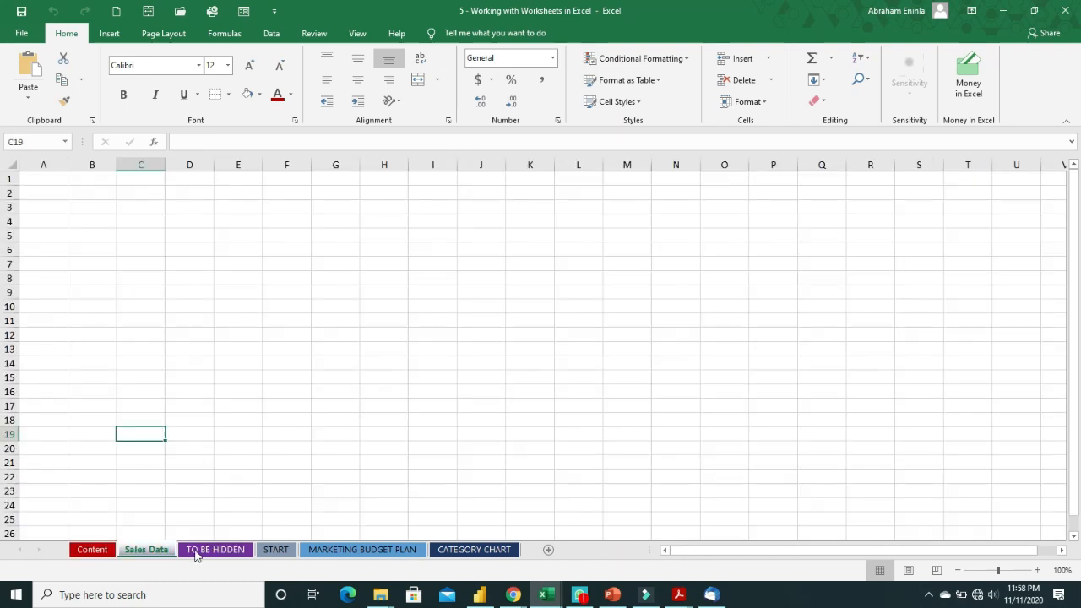
{"action": "left_click", "coordinate": [216, 549]}
{"action": "left_click", "coordinate": [269, 551]}
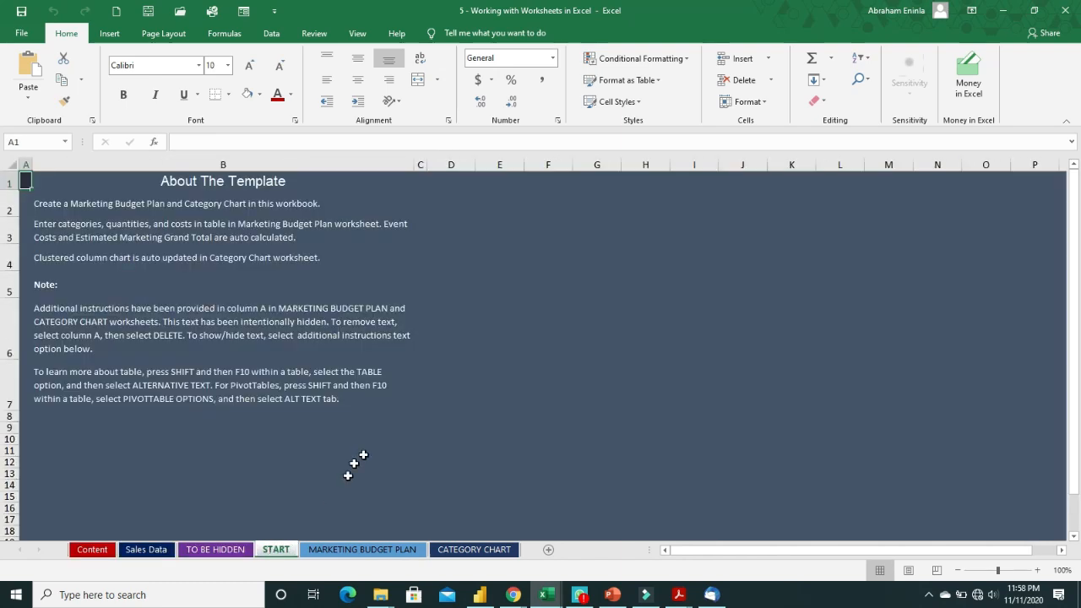
{"action": "left_click", "coordinate": [345, 549]}
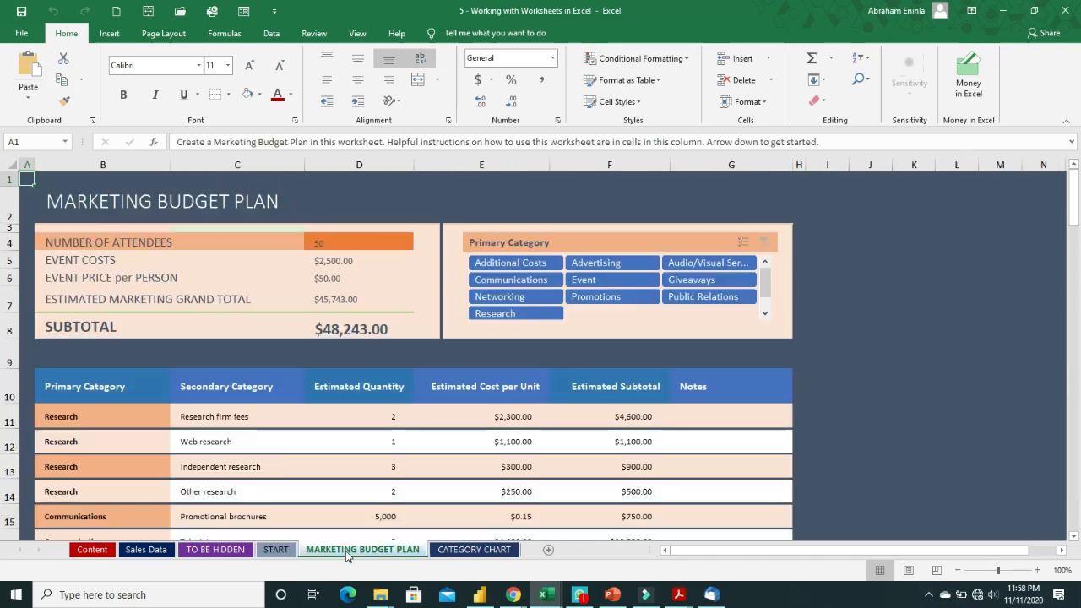
Create a copy of the CATEGORY CHART worksheet at the end of the same workbook
{"action": "left_click", "coordinate": [466, 550]}
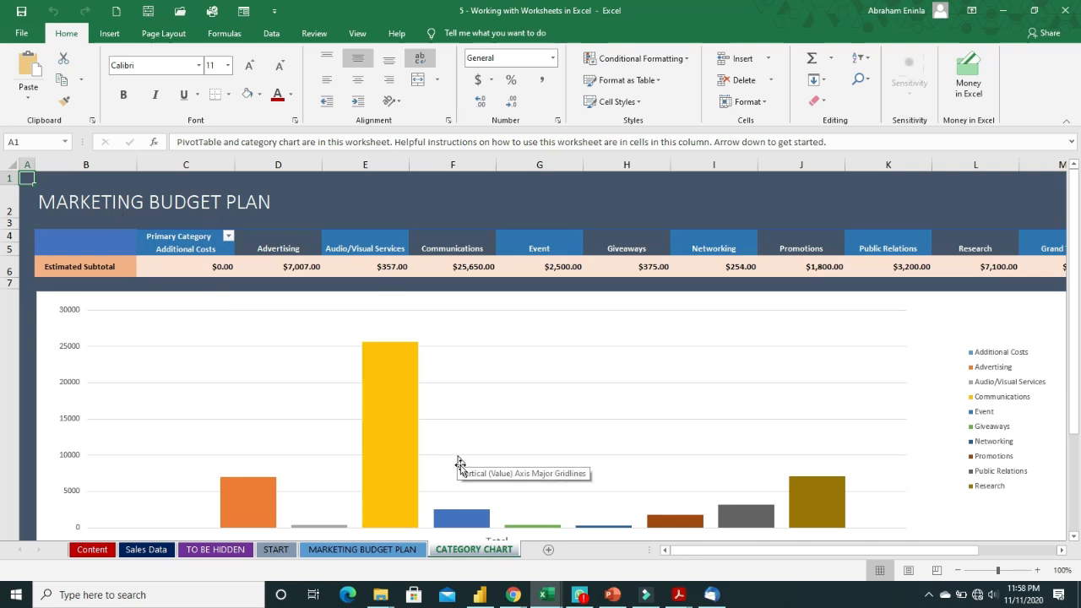
{"action": "right_click", "coordinate": [483, 551]}
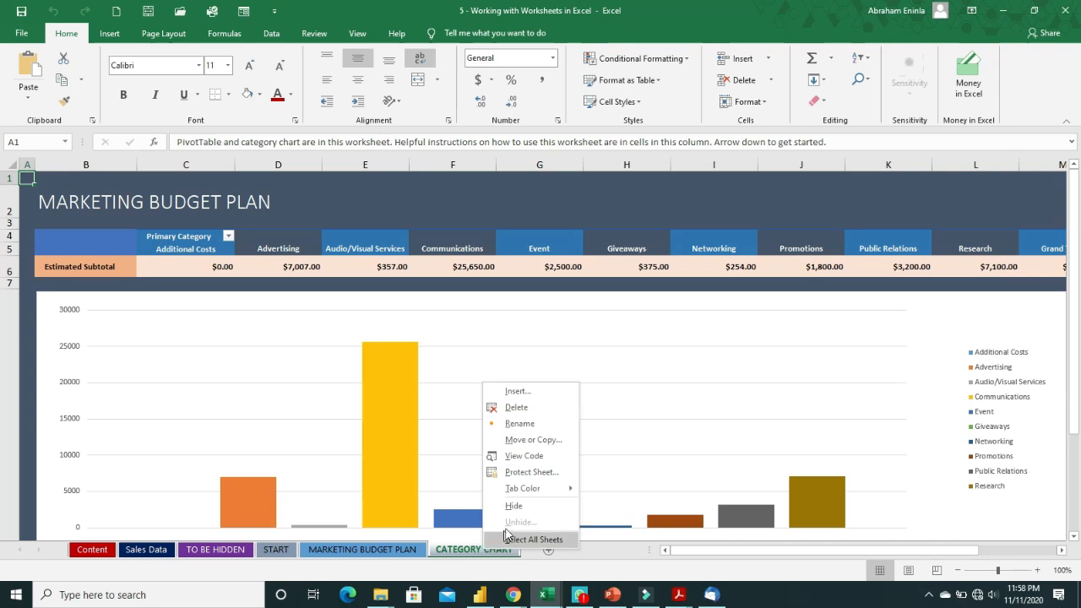
{"action": "left_click", "coordinate": [534, 440]}
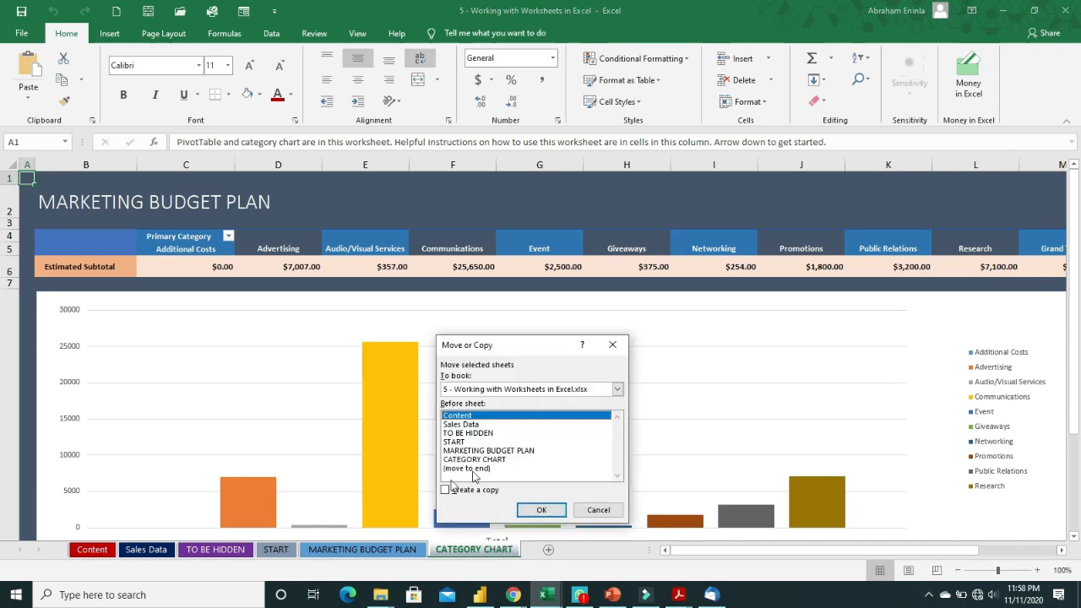
{"action": "left_click", "coordinate": [446, 491]}
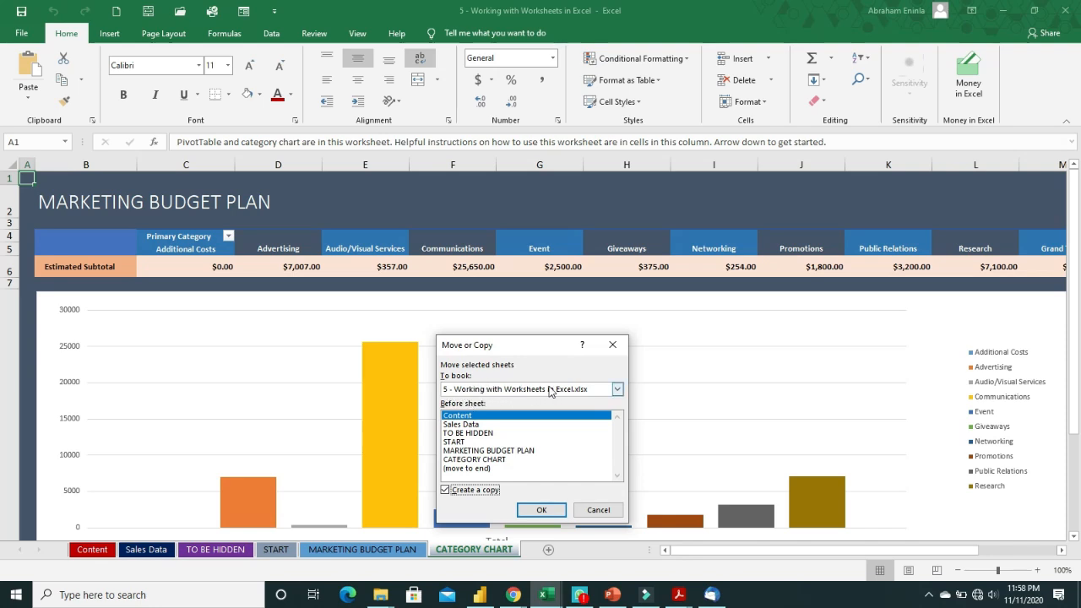
{"action": "left_click", "coordinate": [471, 469]}
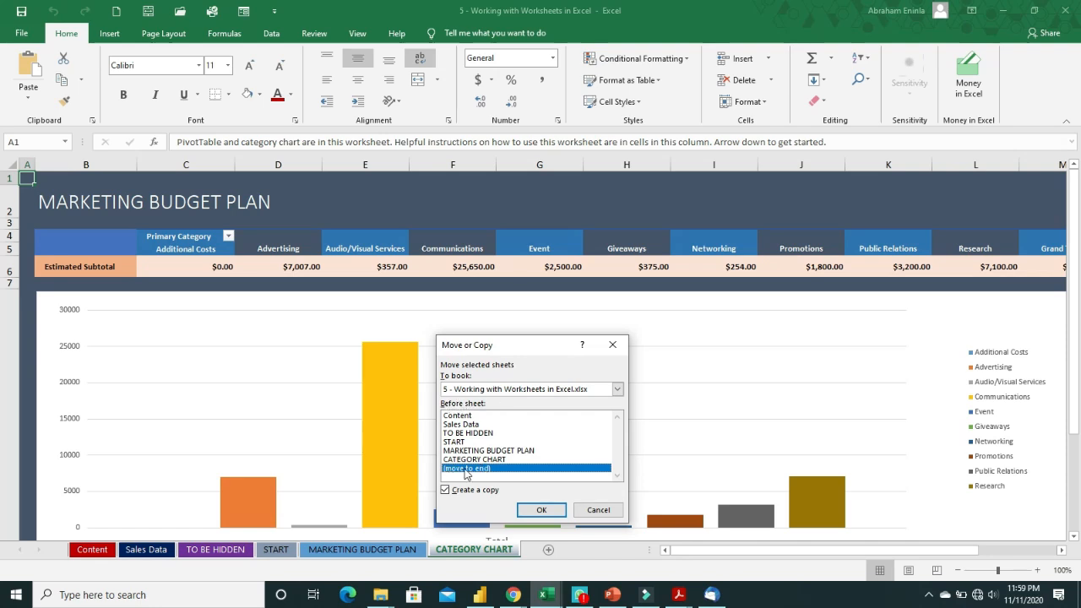
{"action": "left_click", "coordinate": [541, 511]}
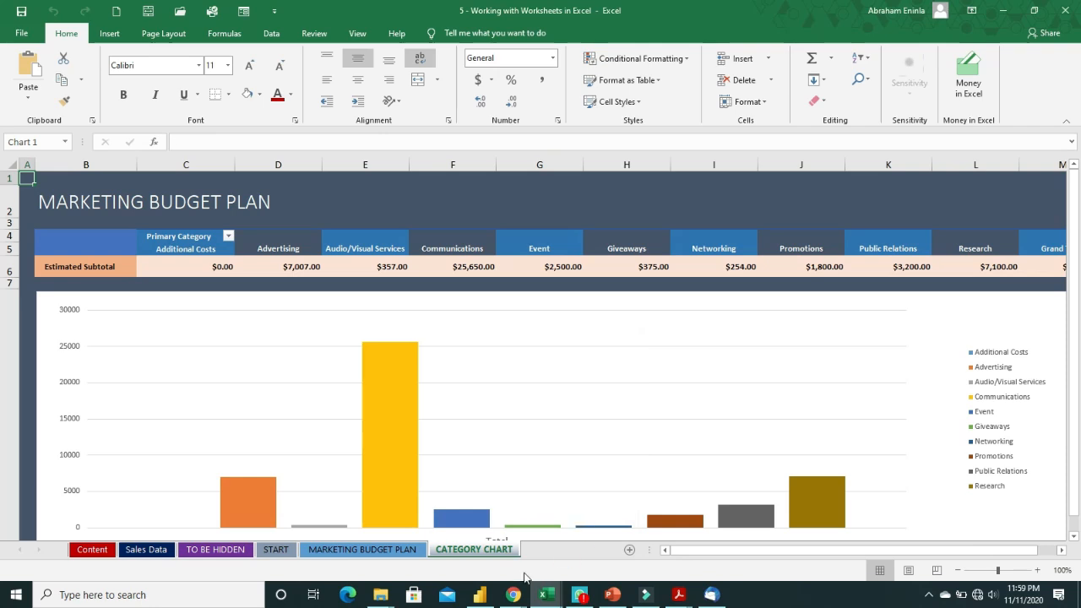
Compare the original CATEGORY CHART worksheet with its copy by alternating between the two sheets
{"action": "left_click", "coordinate": [439, 551]}
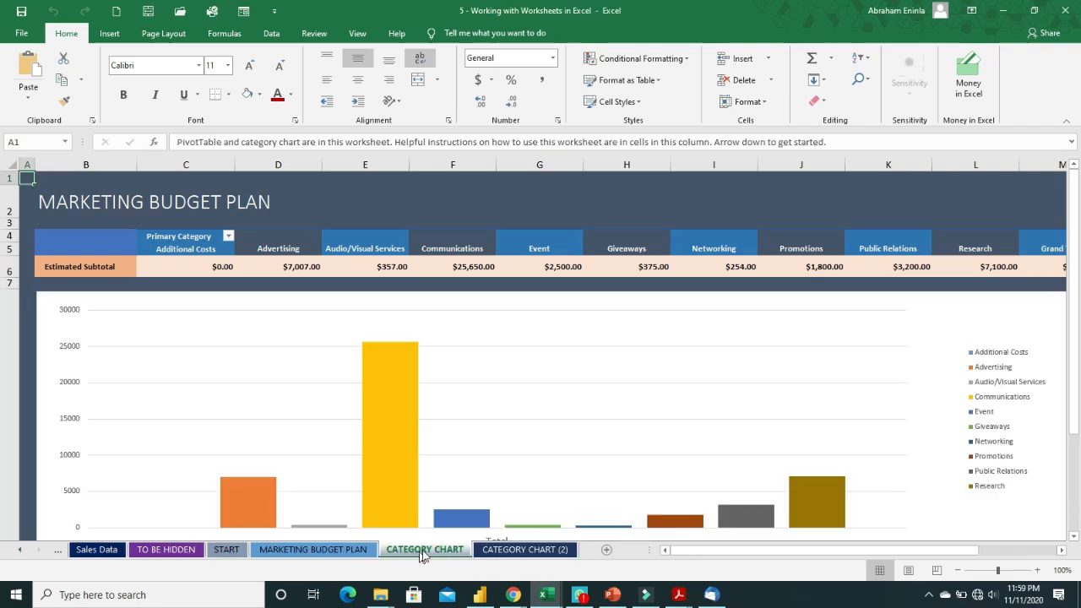
{"action": "left_click", "coordinate": [516, 549]}
{"action": "left_click", "coordinate": [448, 551]}
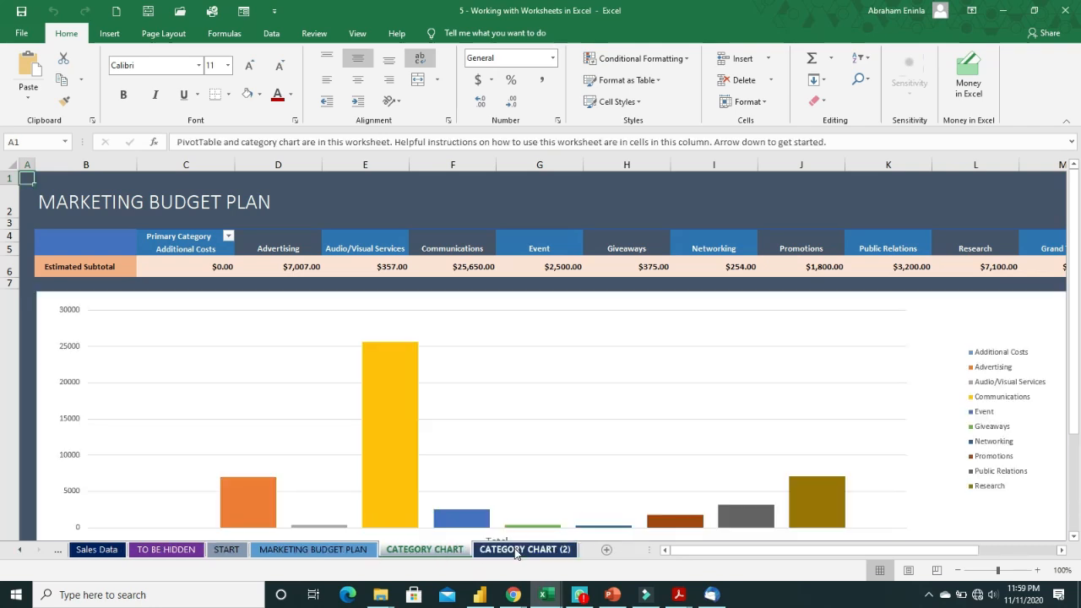
{"action": "left_click", "coordinate": [511, 548]}
{"action": "left_click", "coordinate": [450, 551]}
{"action": "left_click", "coordinate": [509, 550]}
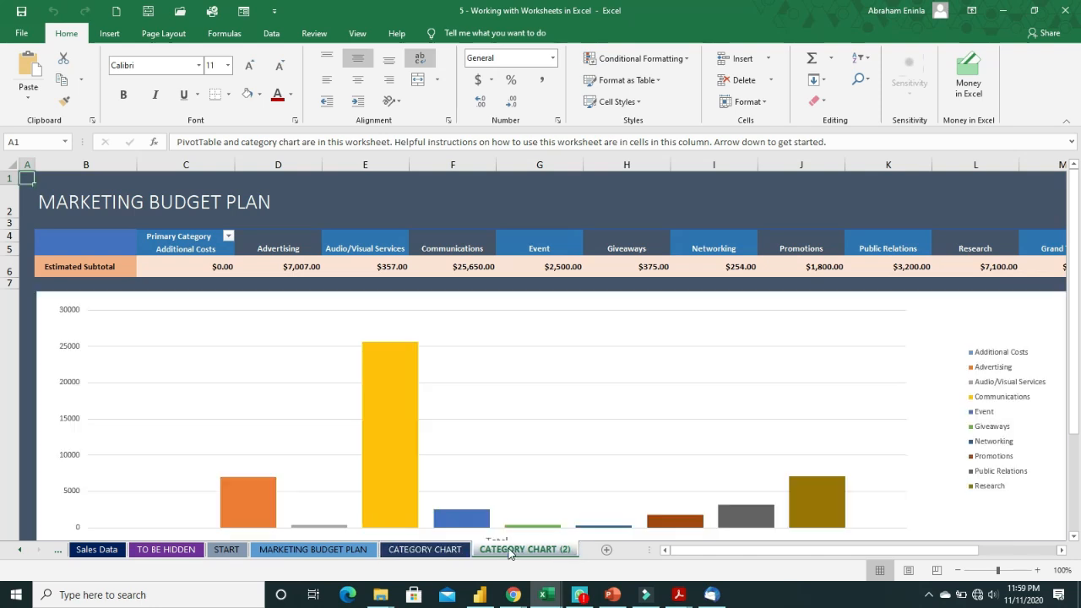
Delete the copied worksheet CATEGORY CHART (2) permanently
{"action": "right_click", "coordinate": [557, 553]}
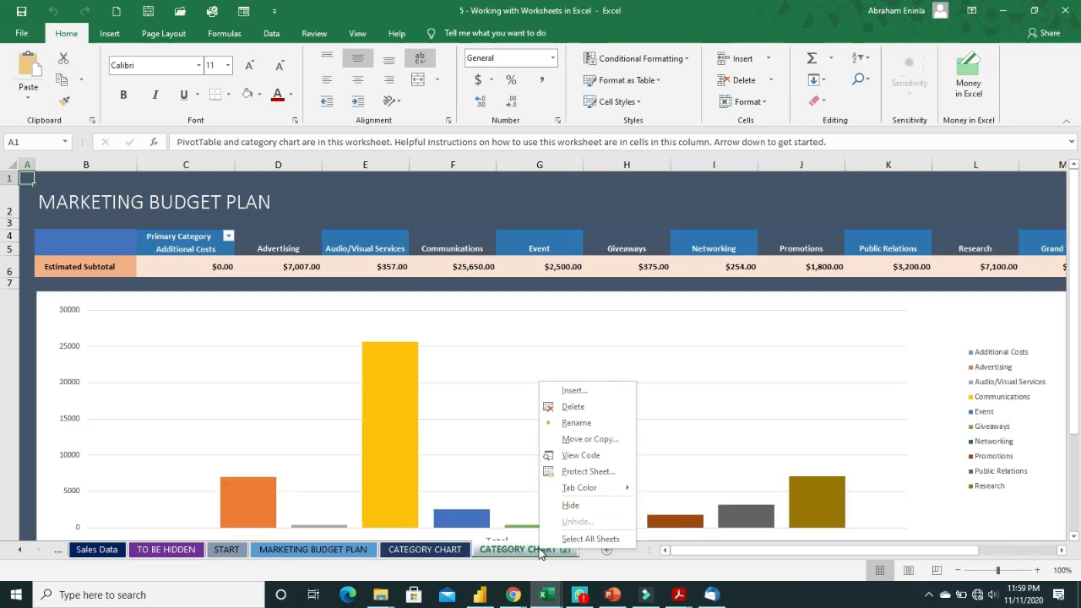
{"action": "left_click", "coordinate": [574, 407]}
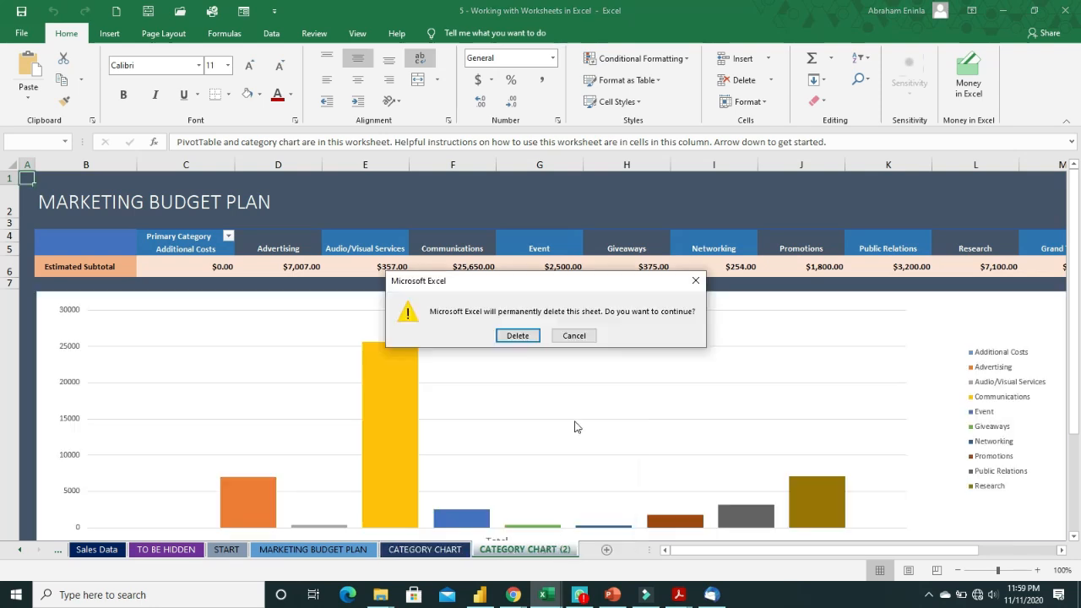
{"action": "left_click", "coordinate": [517, 336]}
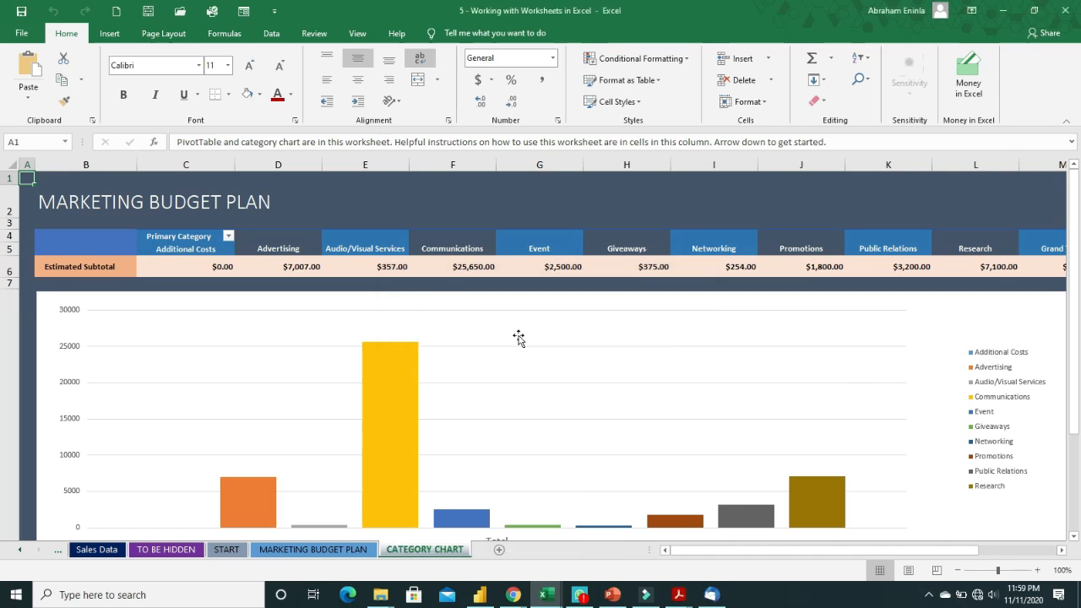
Copy the CATEGORY CHART worksheet to the end of the open workbook Book9, keeping the original in place
{"action": "right_click", "coordinate": [436, 553]}
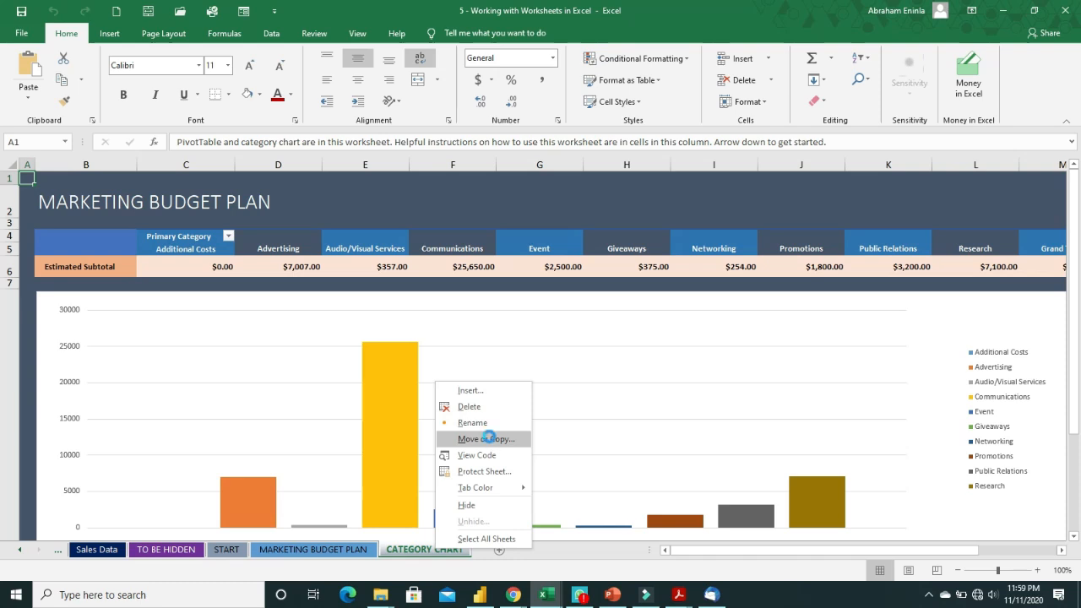
{"action": "left_click", "coordinate": [488, 439]}
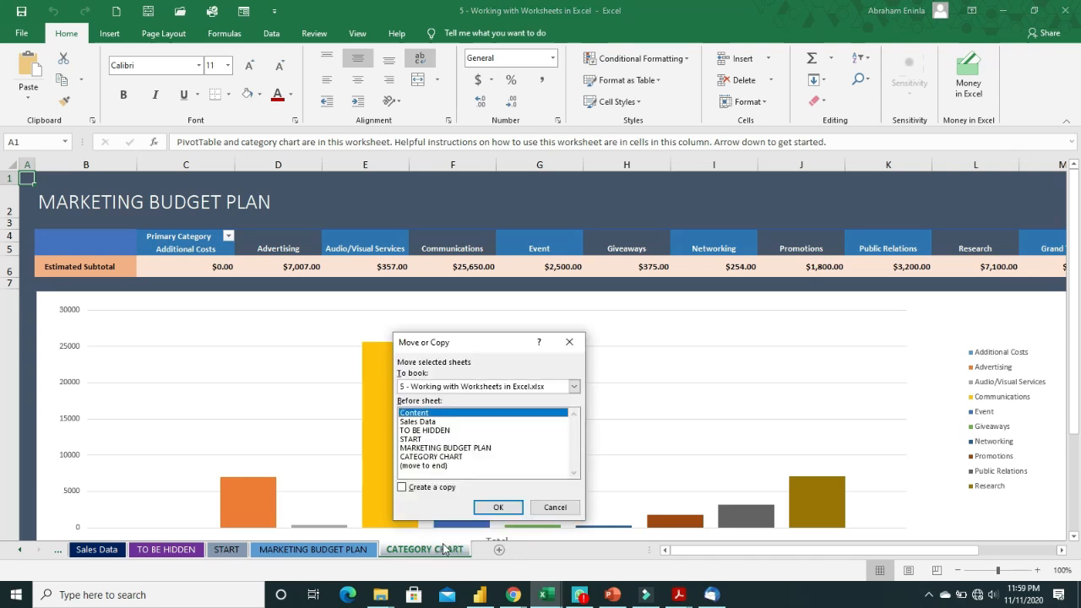
{"action": "left_click", "coordinate": [450, 388]}
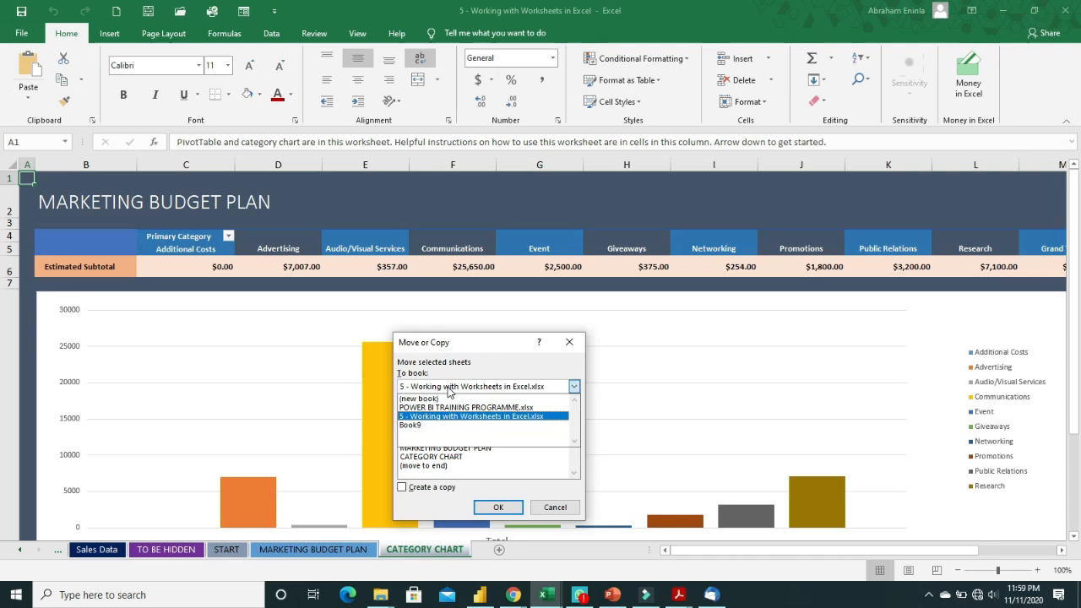
{"action": "left_click", "coordinate": [414, 427]}
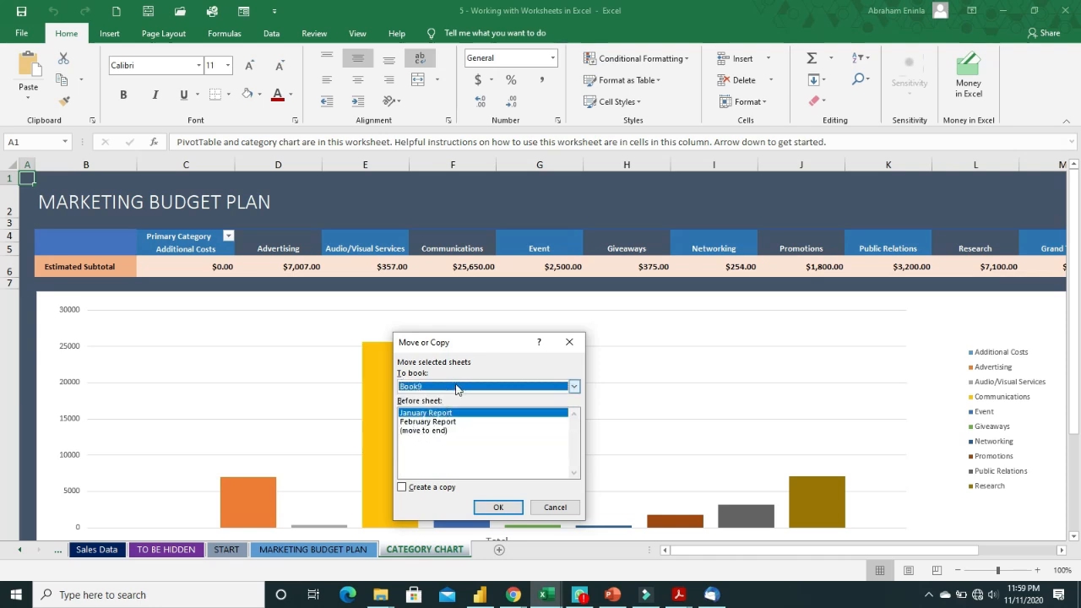
{"action": "left_click", "coordinate": [417, 432]}
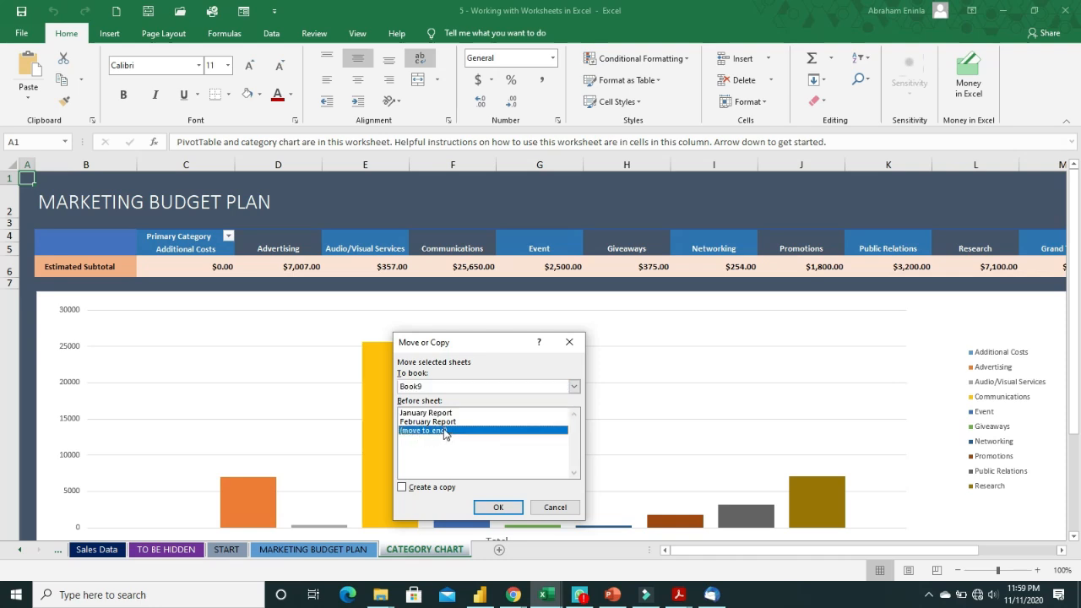
{"action": "left_click", "coordinate": [403, 489]}
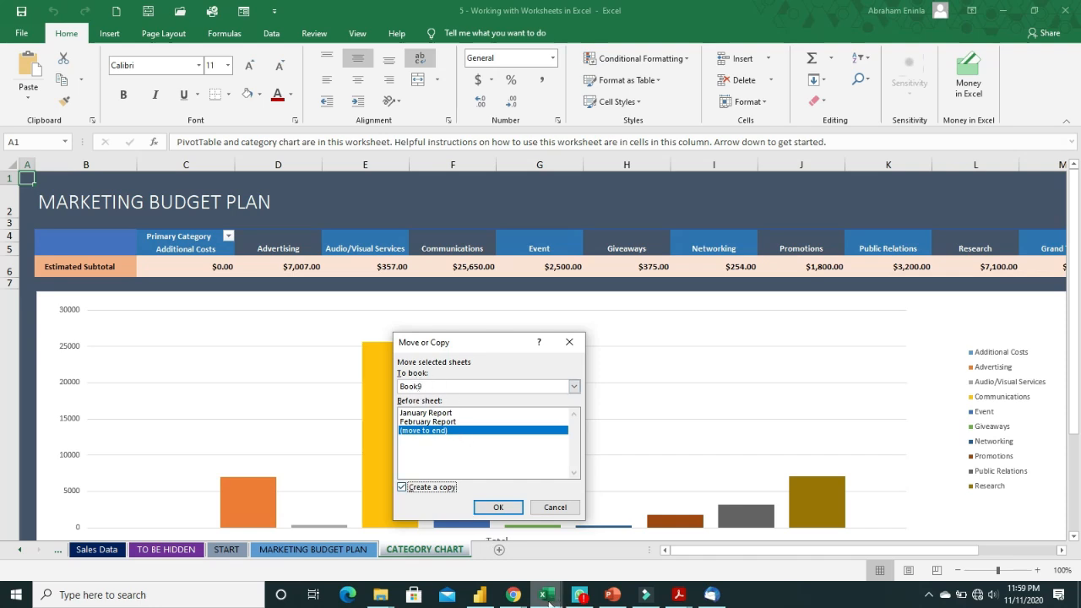
{"action": "mouse_move", "coordinate": [549, 596]}
{"action": "mouse_move", "coordinate": [669, 544]}
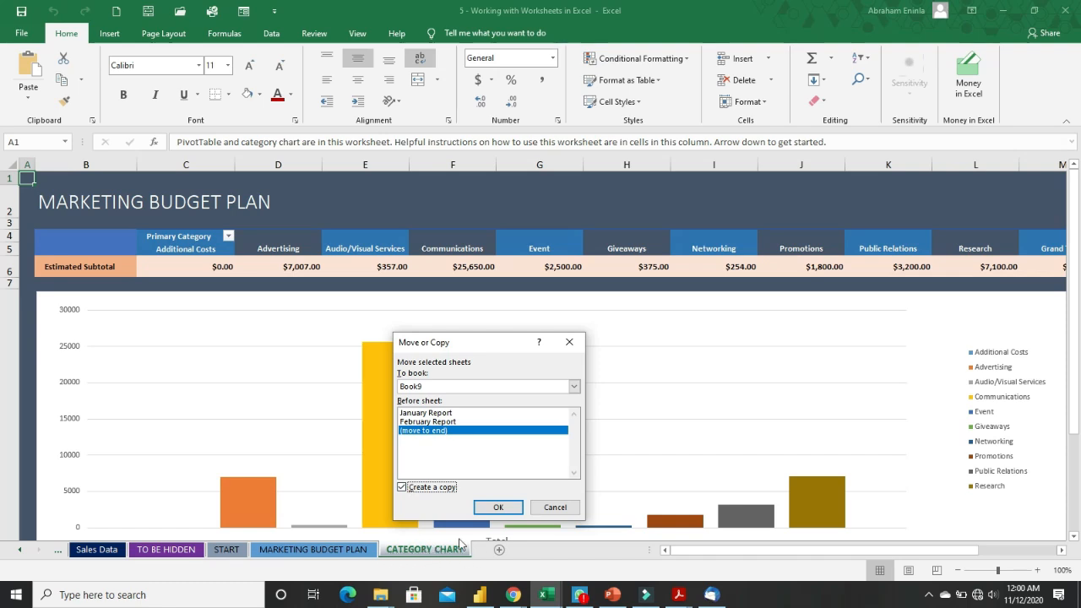
{"action": "left_click", "coordinate": [497, 506]}
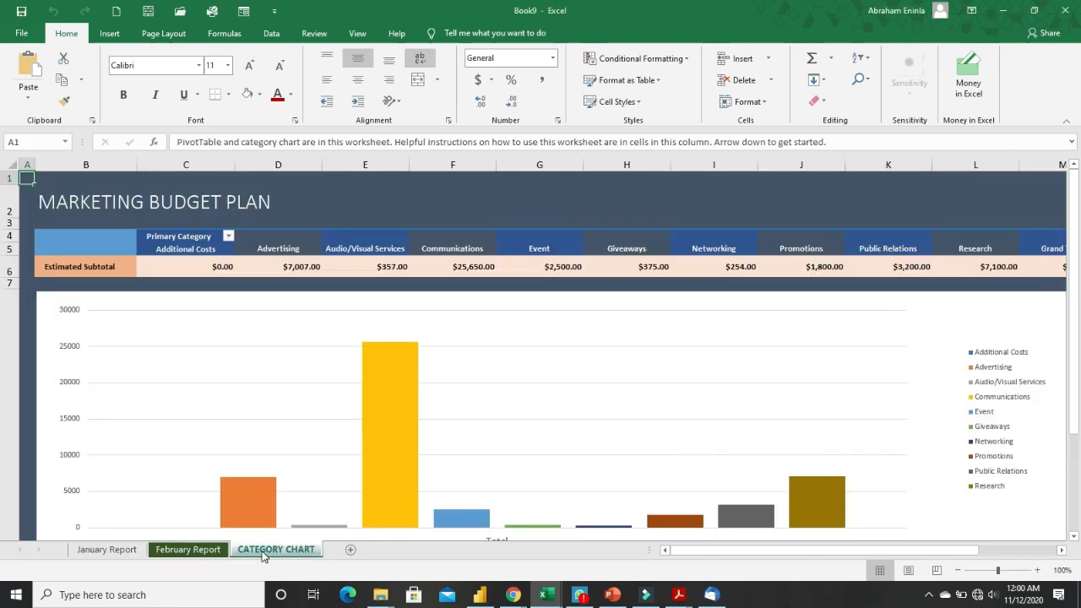
Check the February Report, January Report and CATEGORY CHART worksheets in Book9
{"action": "left_click", "coordinate": [193, 550]}
{"action": "left_click", "coordinate": [115, 550]}
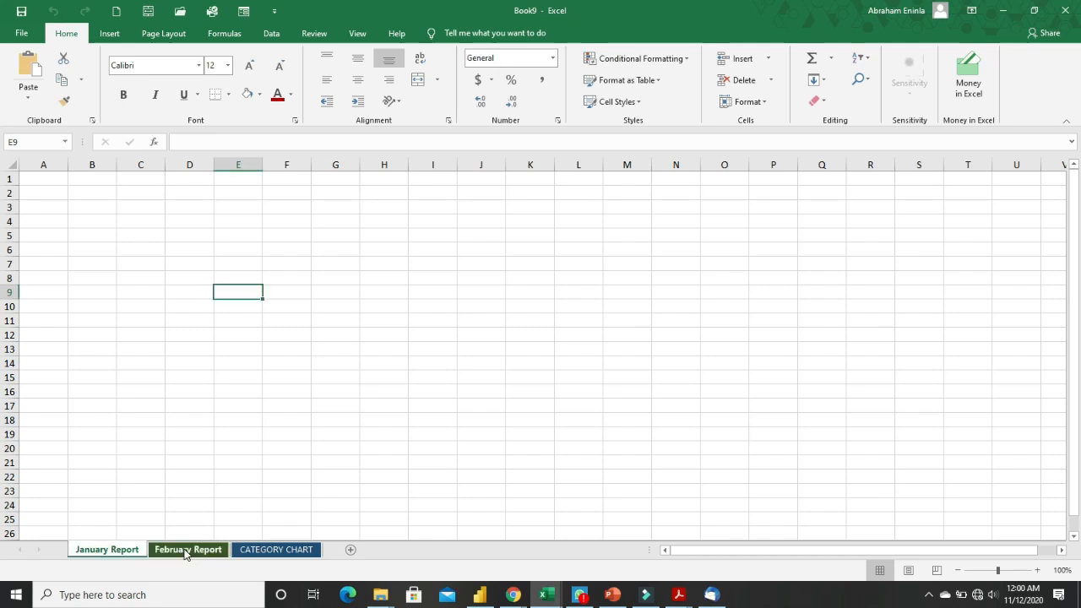
{"action": "left_click", "coordinate": [267, 550]}
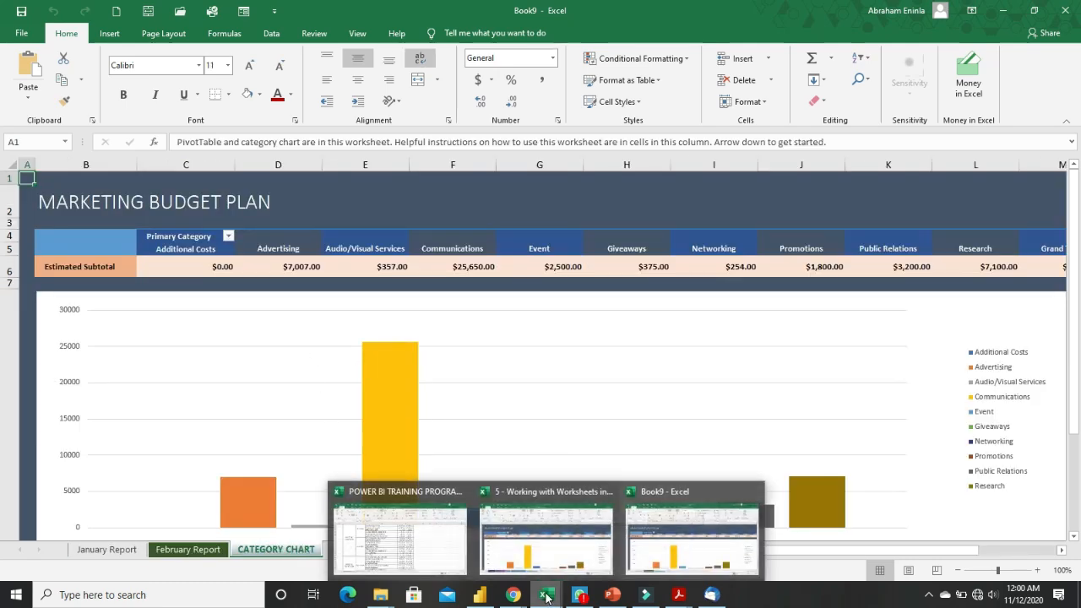
Return to the workbook 5 - Working with Worksheets in Excel and check its MARKETING BUDGET PLAN and CATEGORY CHART worksheets
{"action": "left_click", "coordinate": [540, 542]}
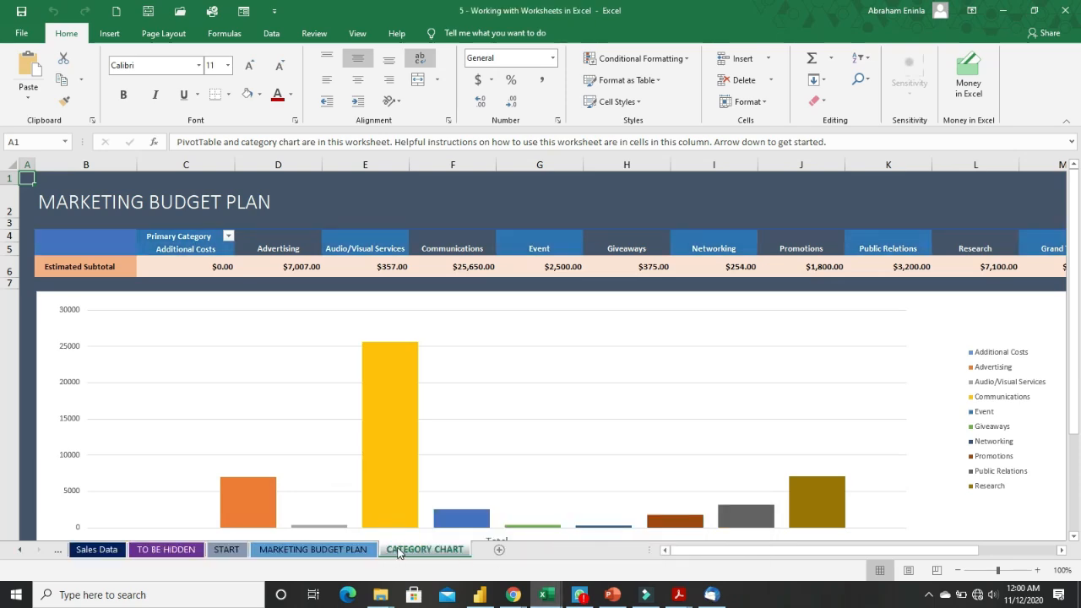
{"action": "left_click", "coordinate": [313, 549]}
{"action": "left_click", "coordinate": [439, 549]}
Switch to Book9 and review the sheet commands available for the January Report worksheet
{"action": "mouse_move", "coordinate": [546, 594]}
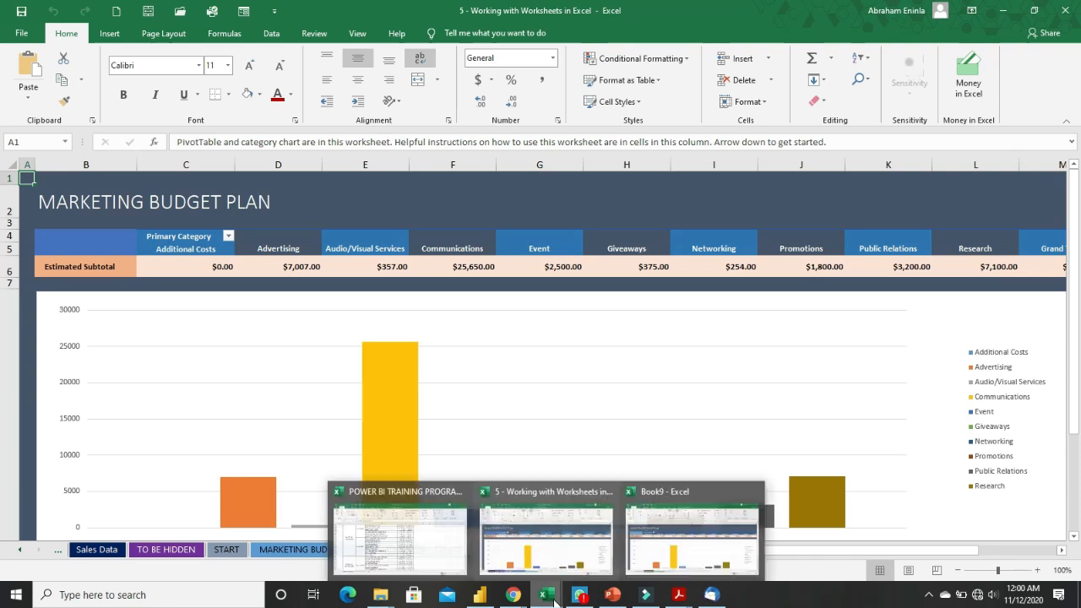
{"action": "left_click", "coordinate": [667, 544]}
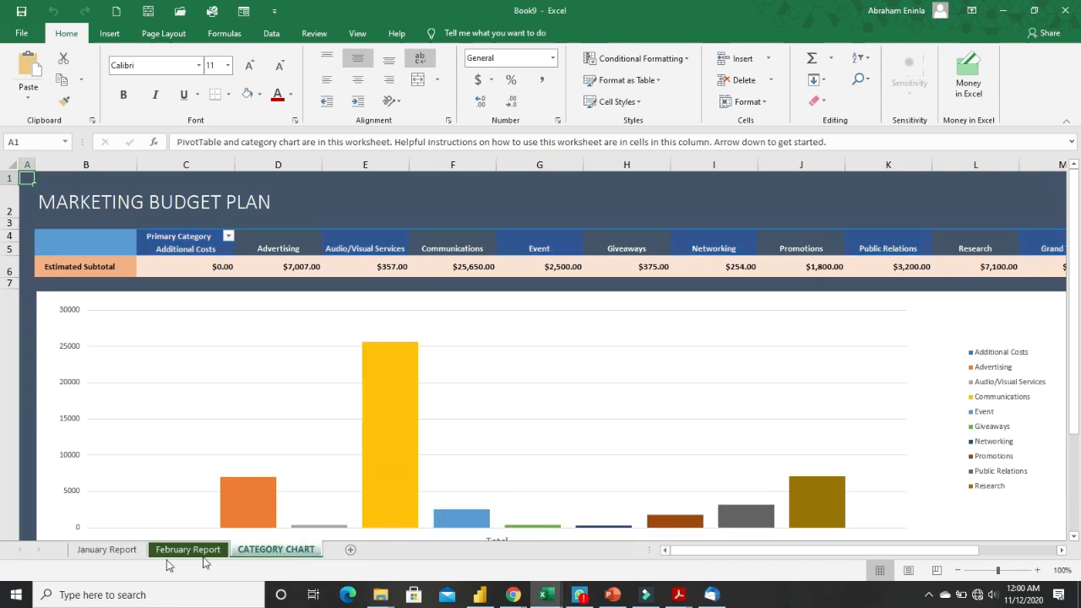
{"action": "left_click", "coordinate": [112, 549]}
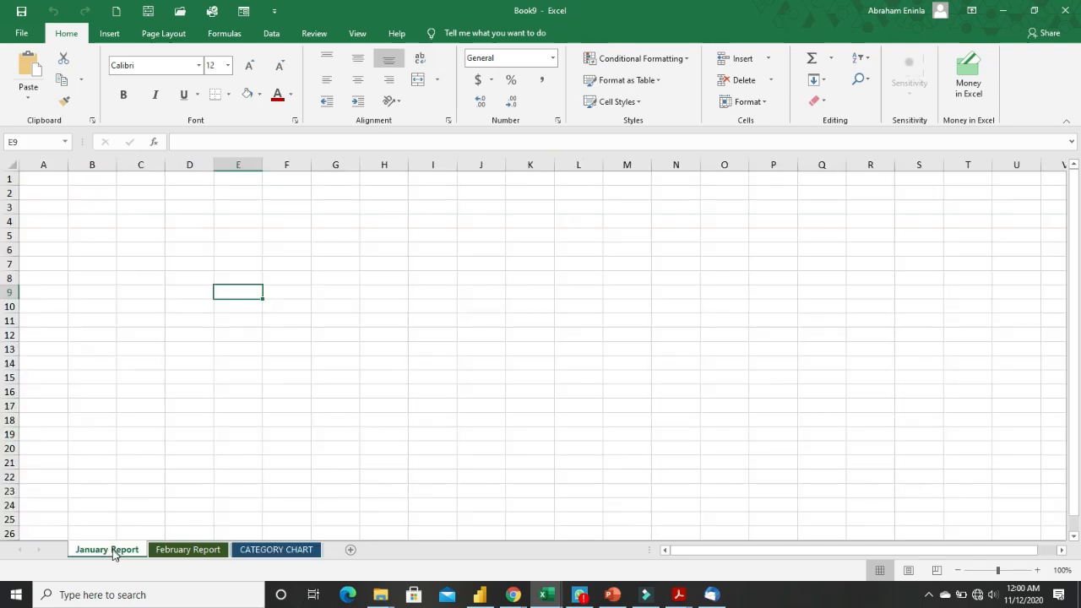
{"action": "right_click", "coordinate": [114, 551]}
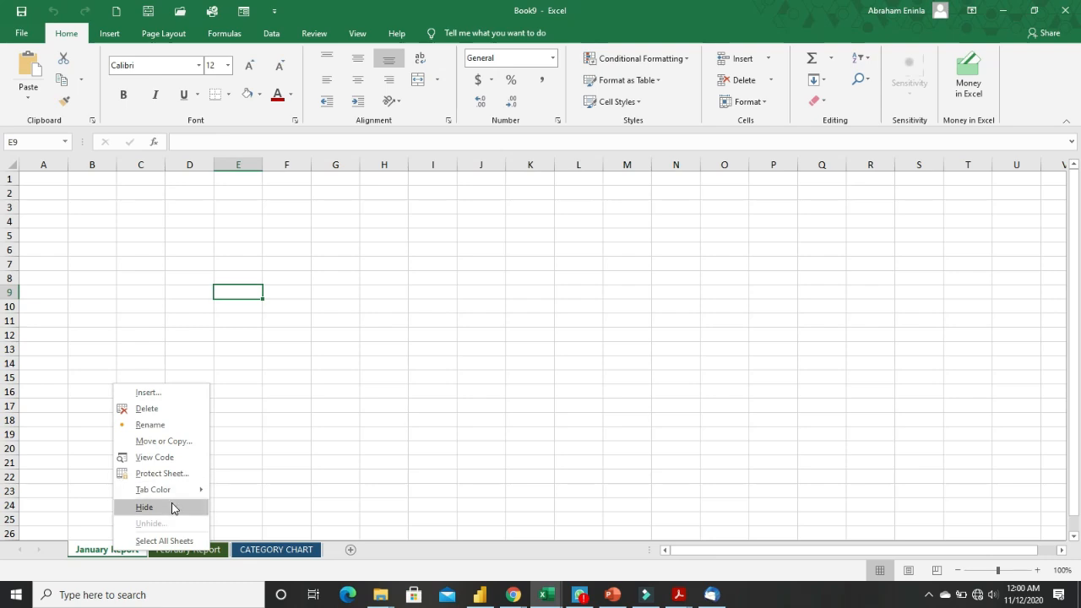
{"action": "mouse_move", "coordinate": [192, 497]}
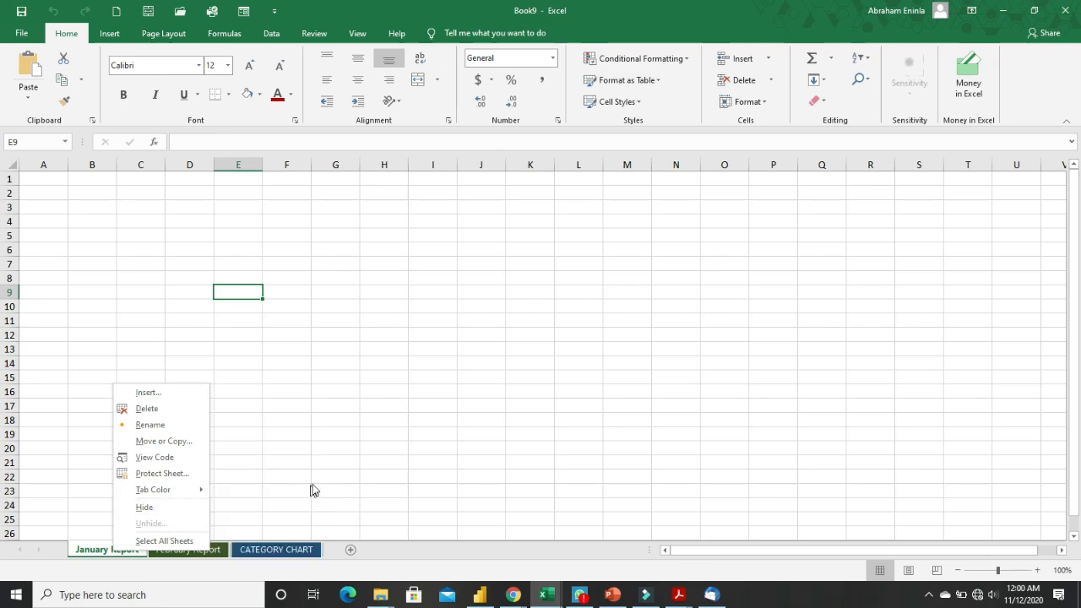
Go back to the workbook 5 - Working with Worksheets in Excel and browse its worksheets from Sales Data through CATEGORY CHART
{"action": "left_click", "coordinate": [541, 598]}
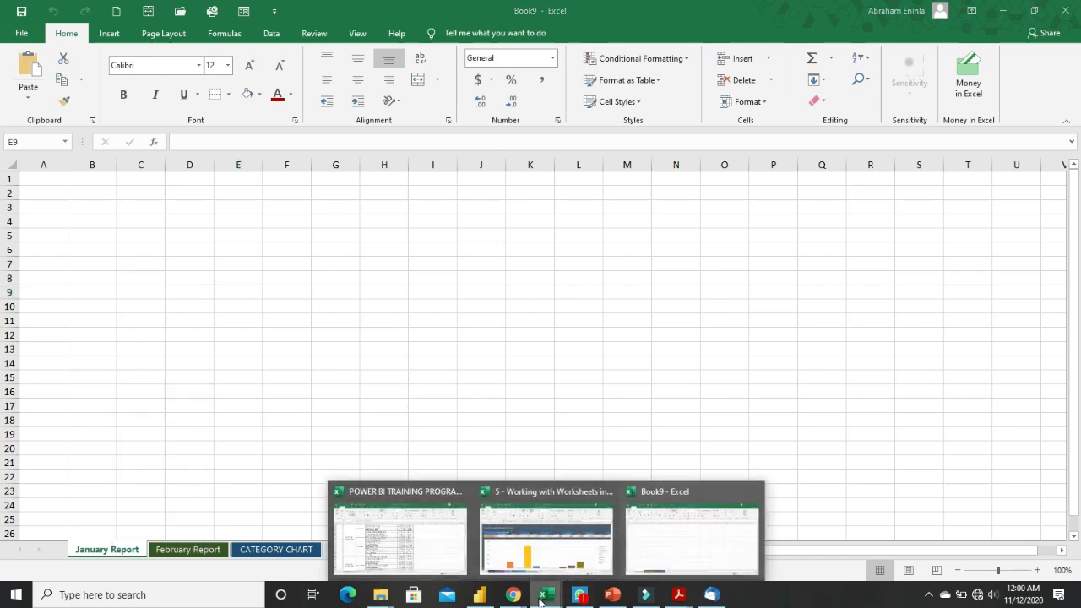
{"action": "left_click", "coordinate": [542, 547]}
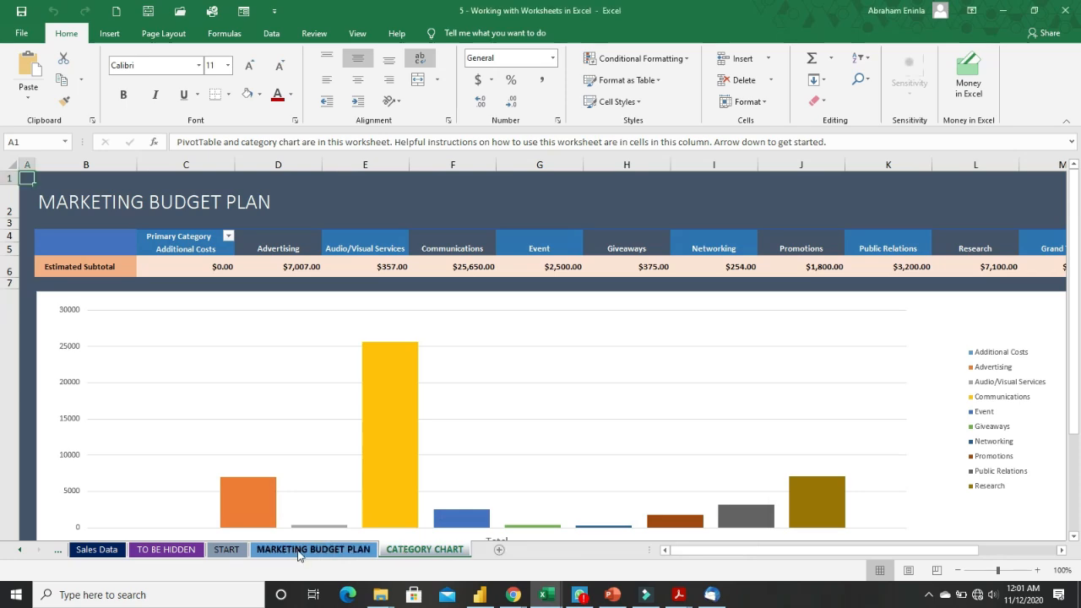
{"action": "left_click", "coordinate": [102, 551]}
{"action": "left_click", "coordinate": [168, 550]}
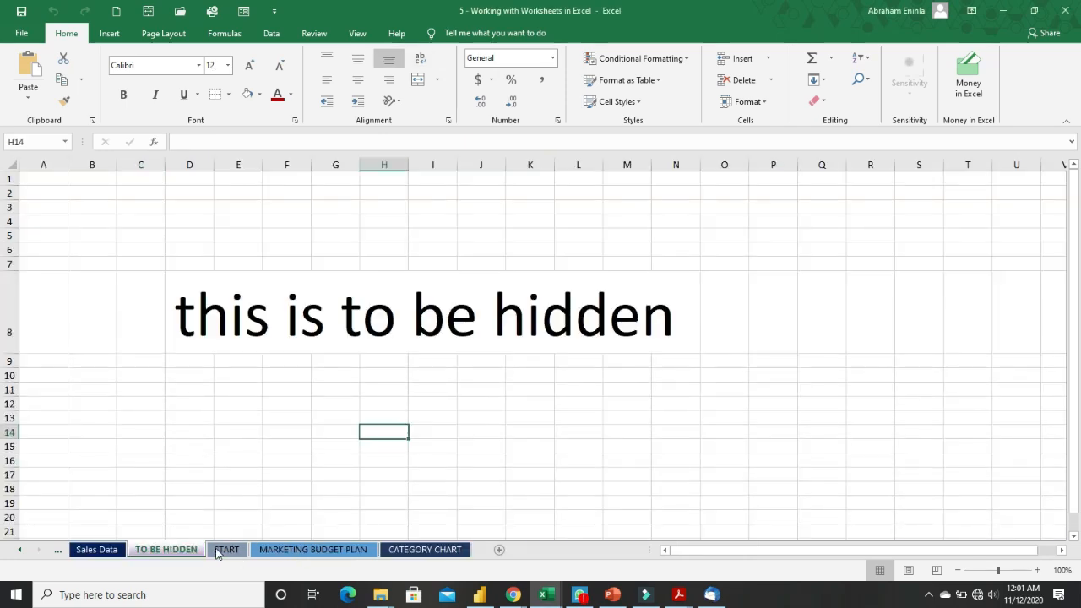
{"action": "left_click", "coordinate": [224, 549]}
{"action": "left_click", "coordinate": [313, 549]}
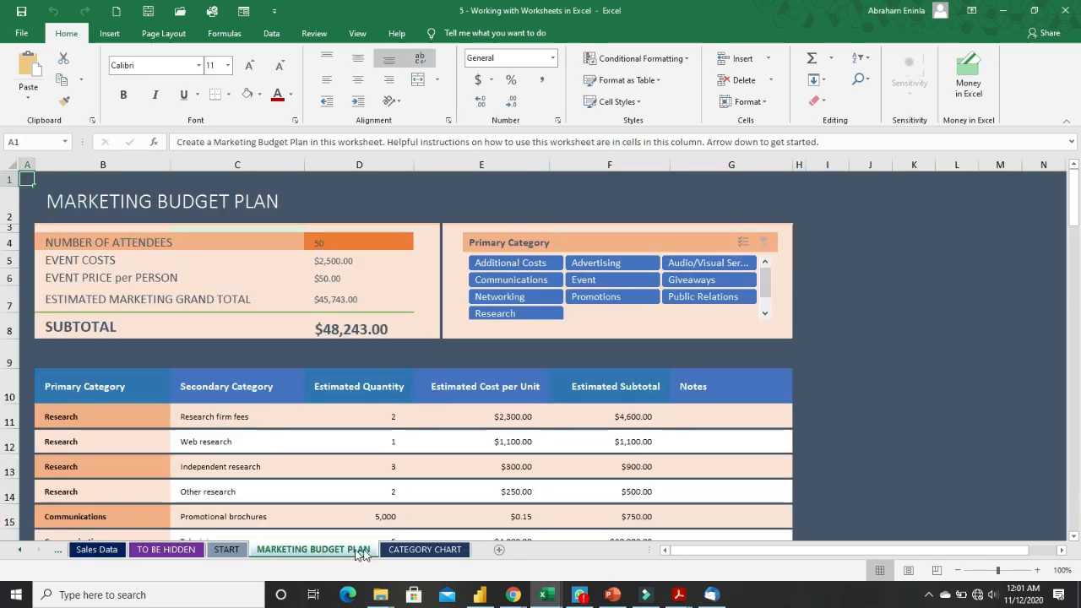
{"action": "left_click", "coordinate": [401, 550]}
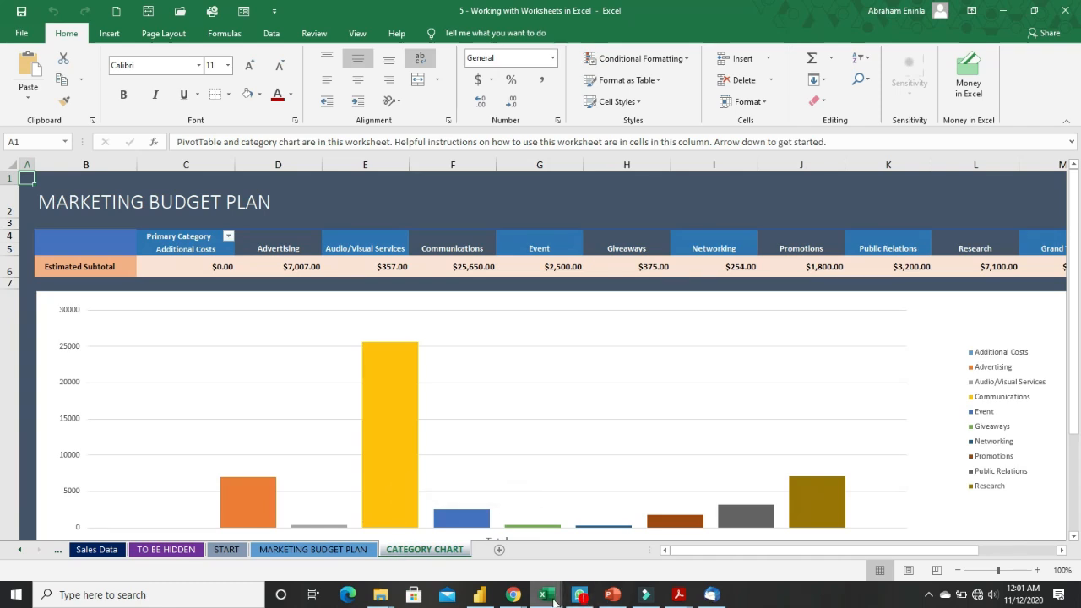
Switch to Book9 again and view its February Report worksheet
{"action": "mouse_move", "coordinate": [554, 601]}
{"action": "left_click", "coordinate": [647, 545]}
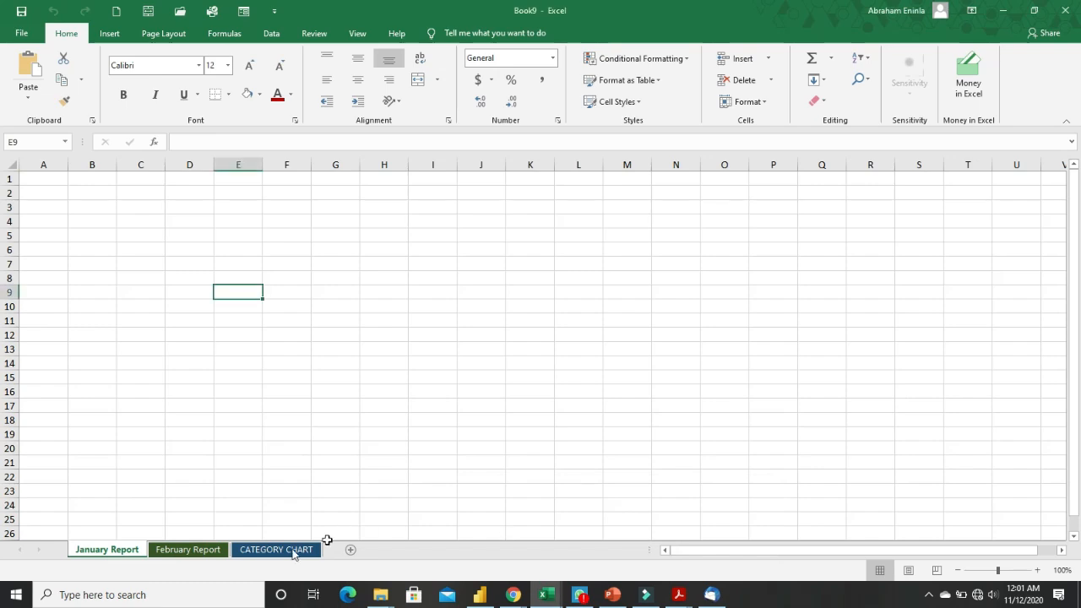
{"action": "left_click", "coordinate": [187, 551]}
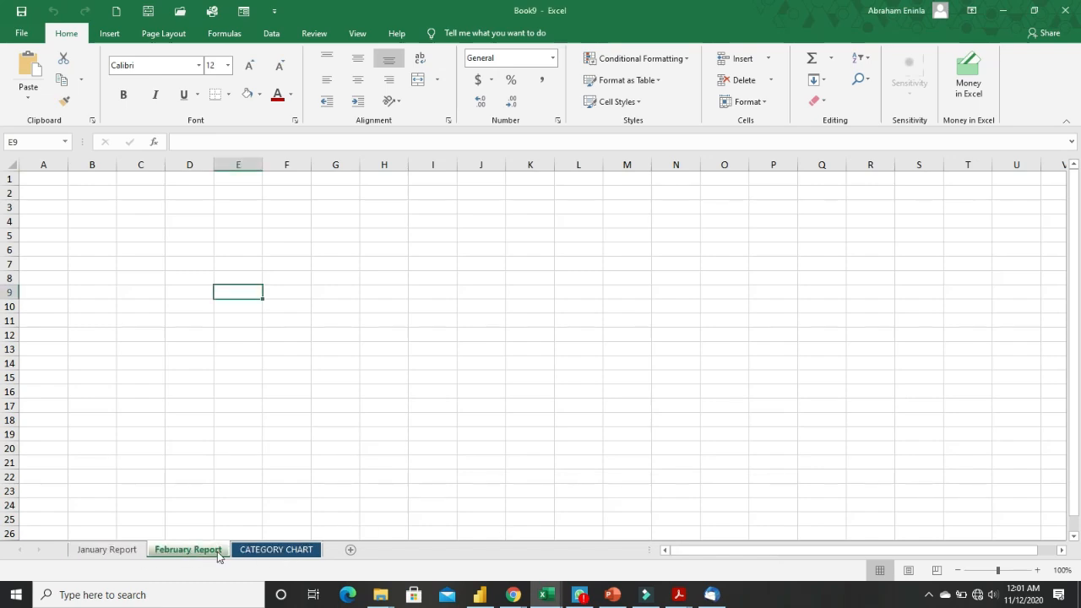
Group the January Report and February Report worksheets, select cell F20 in the group, and ungroup the sheets again
{"action": "left_click", "coordinate": [128, 555]}
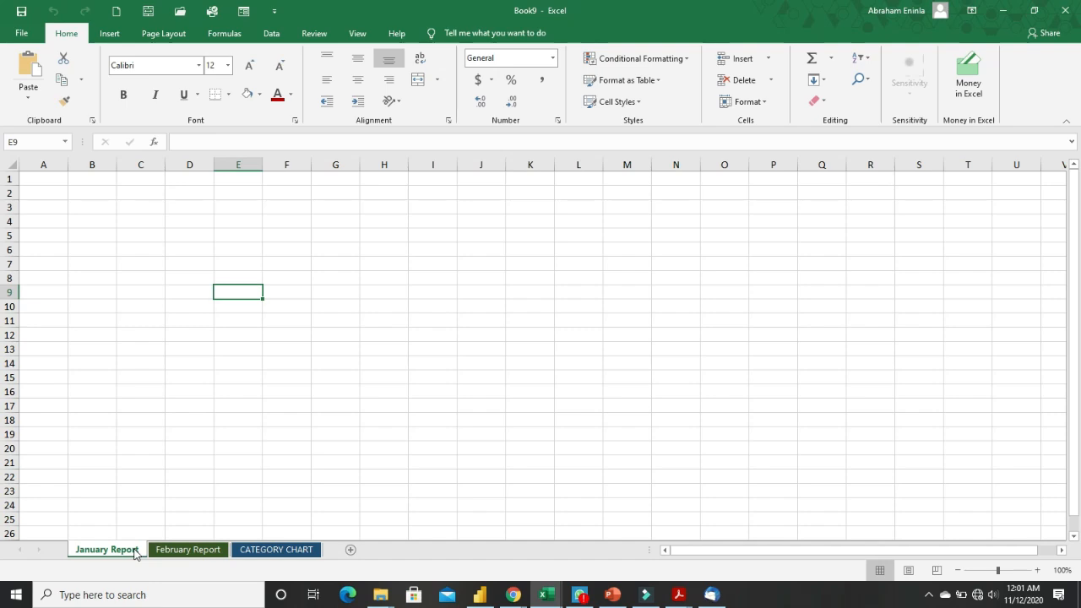
{"action": "left_click", "coordinate": [186, 551], "text": "ctrl"}
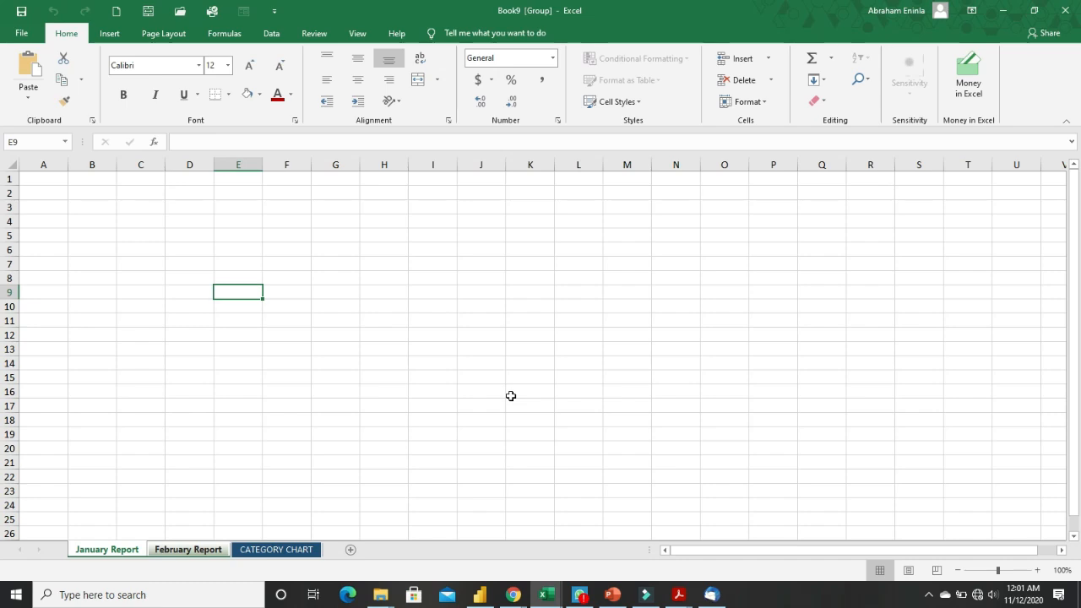
{"action": "left_click", "coordinate": [306, 450]}
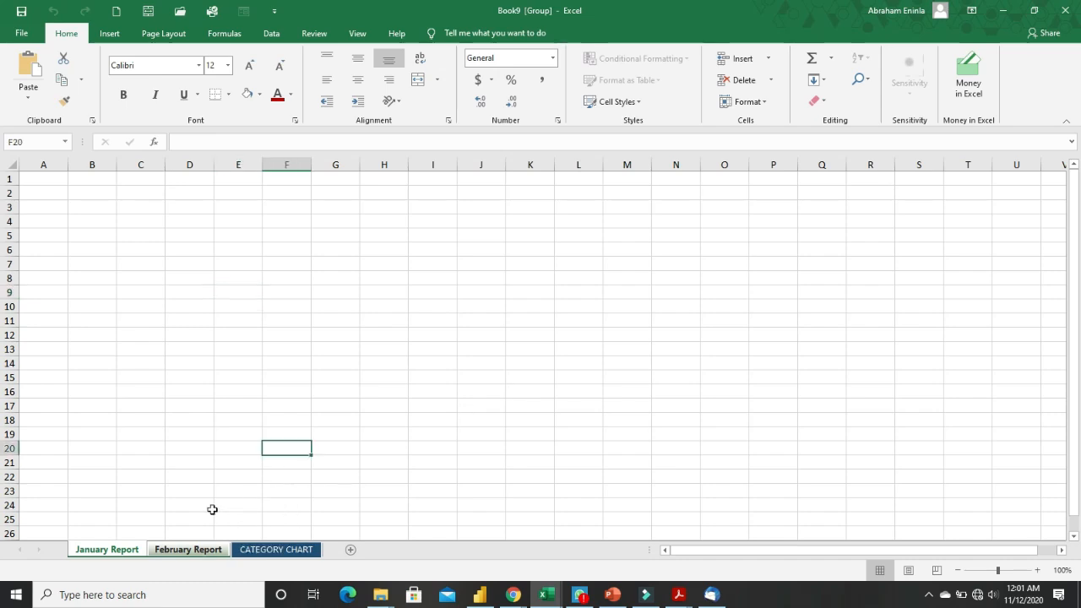
{"action": "right_click", "coordinate": [112, 555]}
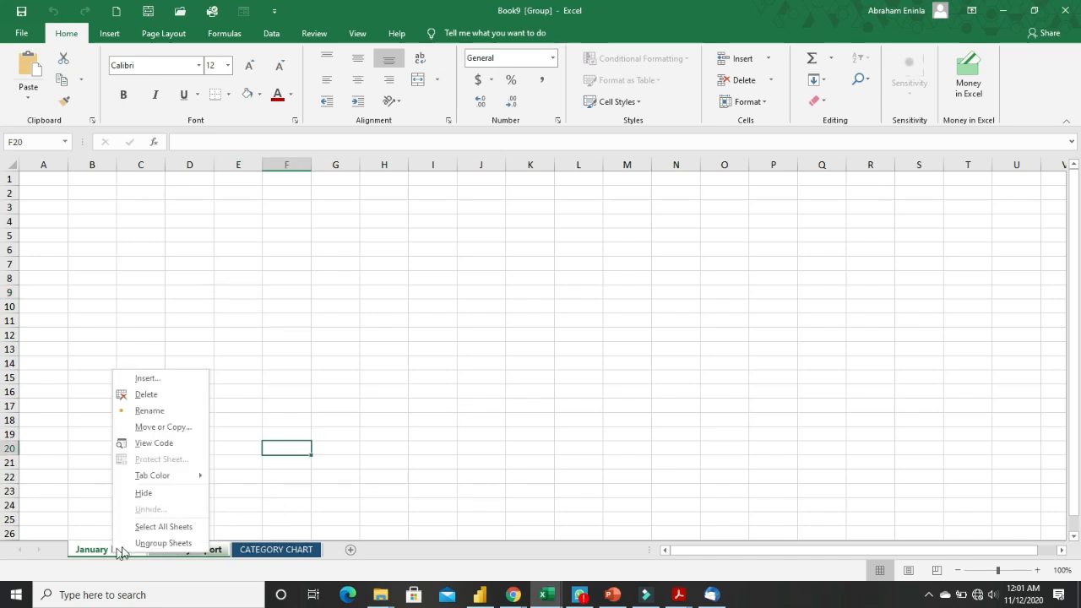
{"action": "left_click", "coordinate": [165, 544]}
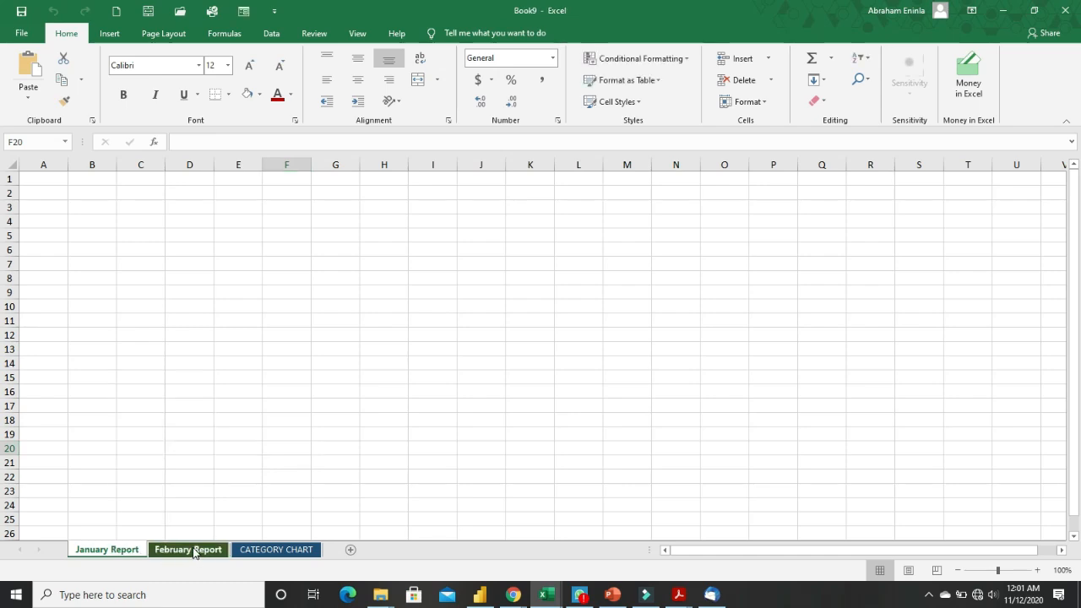
Insert a new worksheet after February Report and rename it March Report
{"action": "left_click", "coordinate": [210, 552]}
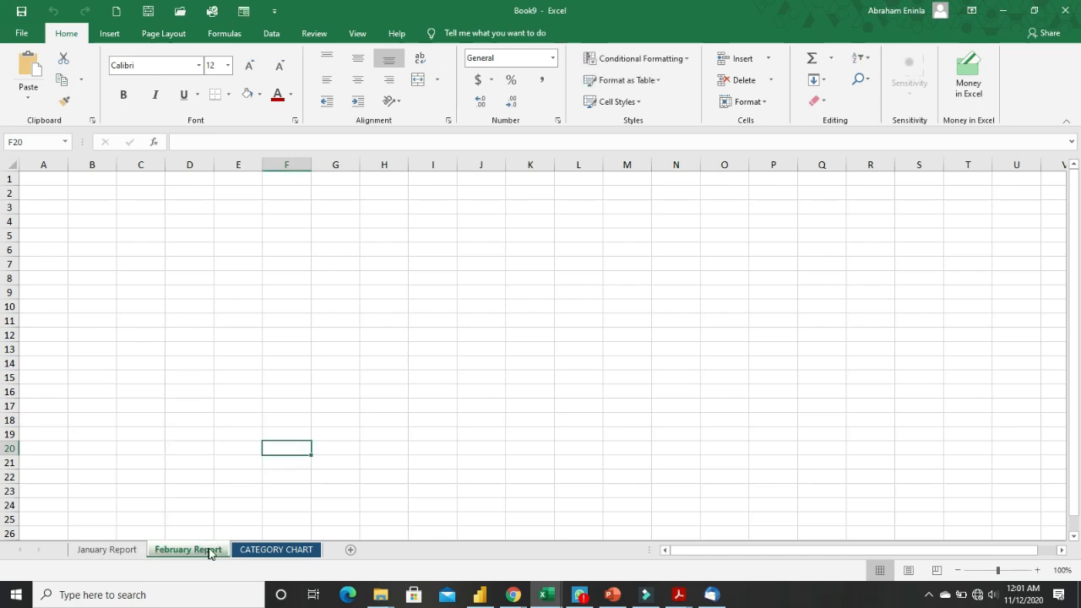
{"action": "left_click", "coordinate": [351, 553]}
{"action": "double_click", "coordinate": [253, 549]}
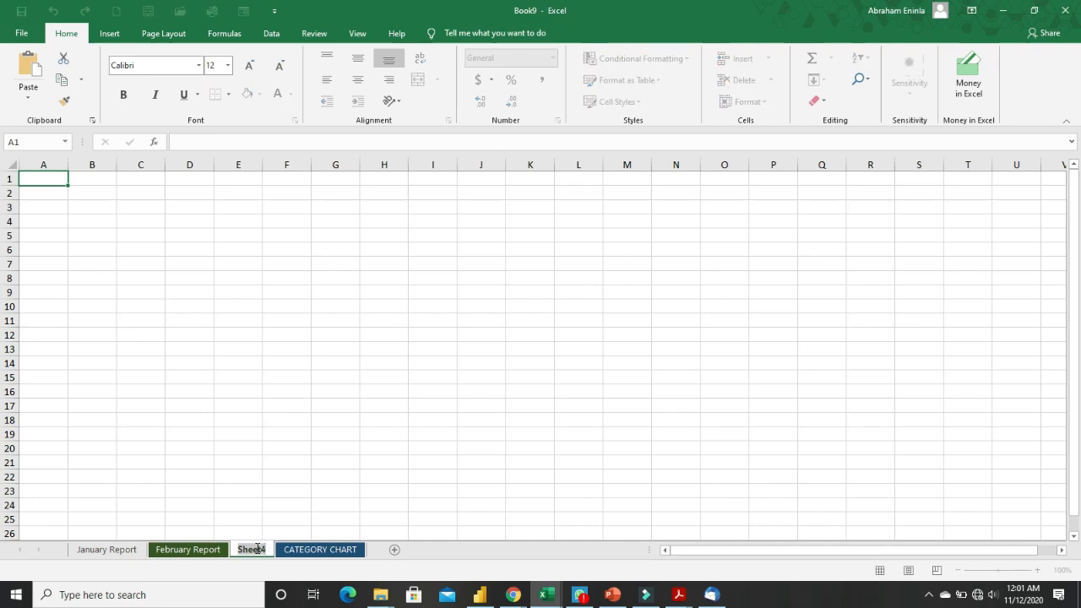
{"action": "type", "text": "March"}
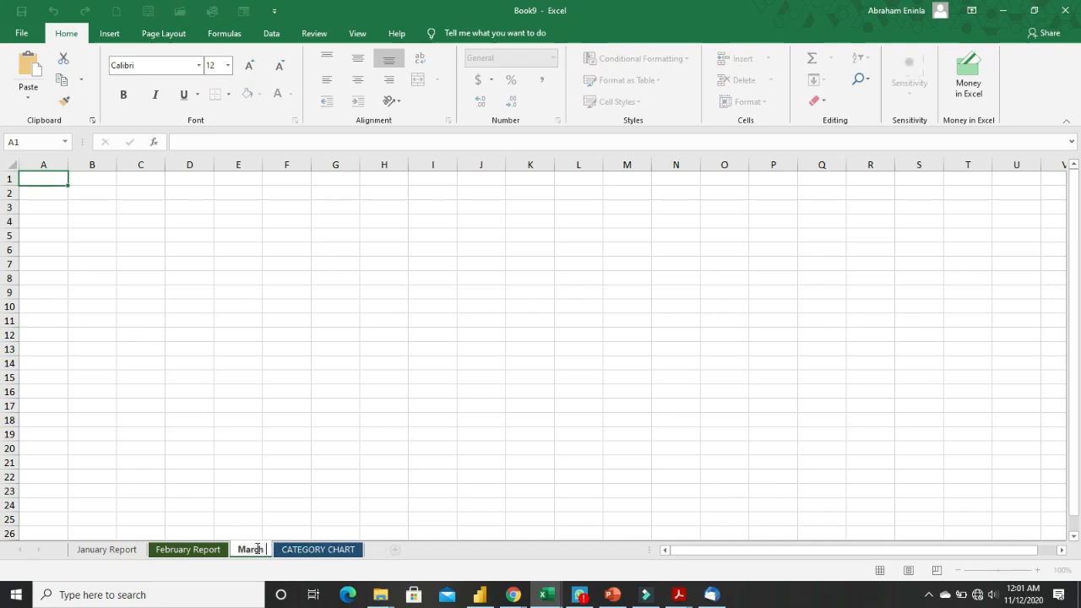
{"action": "type", "text": " Report"}
{"action": "key", "text": "Return"}
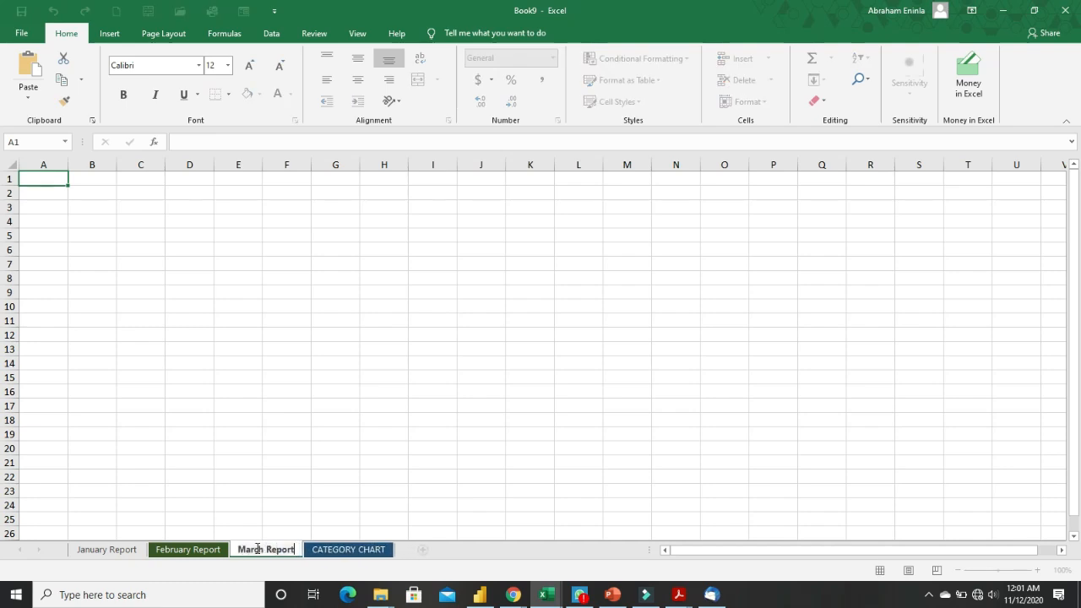
{"action": "left_click", "coordinate": [329, 503]}
View the January, February and March Report worksheets and select cell B2 on January Report
{"action": "left_click", "coordinate": [104, 550]}
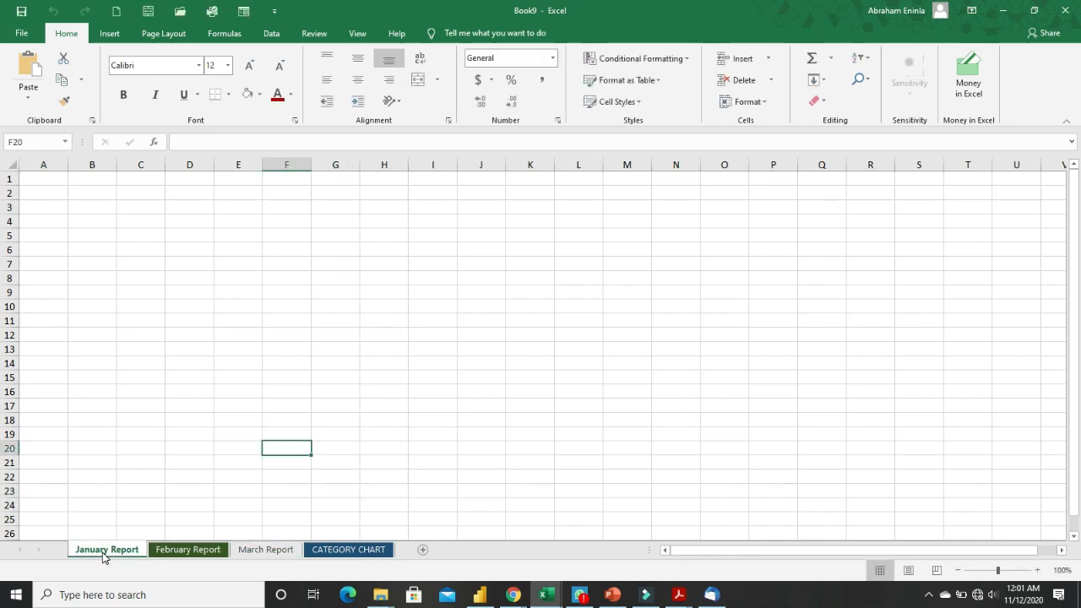
{"action": "left_click", "coordinate": [173, 550]}
{"action": "left_click", "coordinate": [255, 551]}
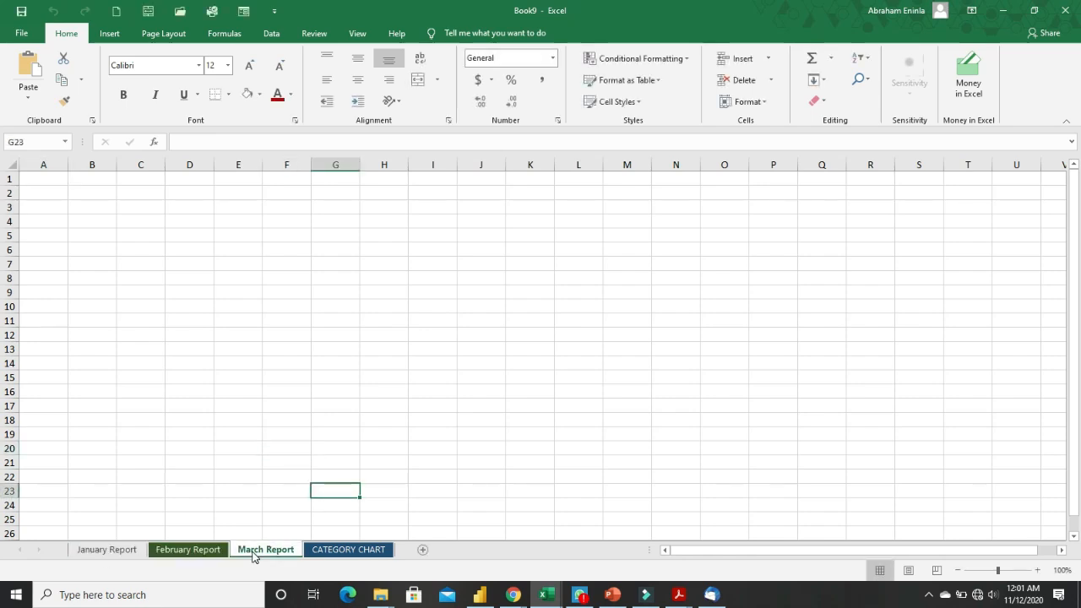
{"action": "left_click", "coordinate": [124, 553]}
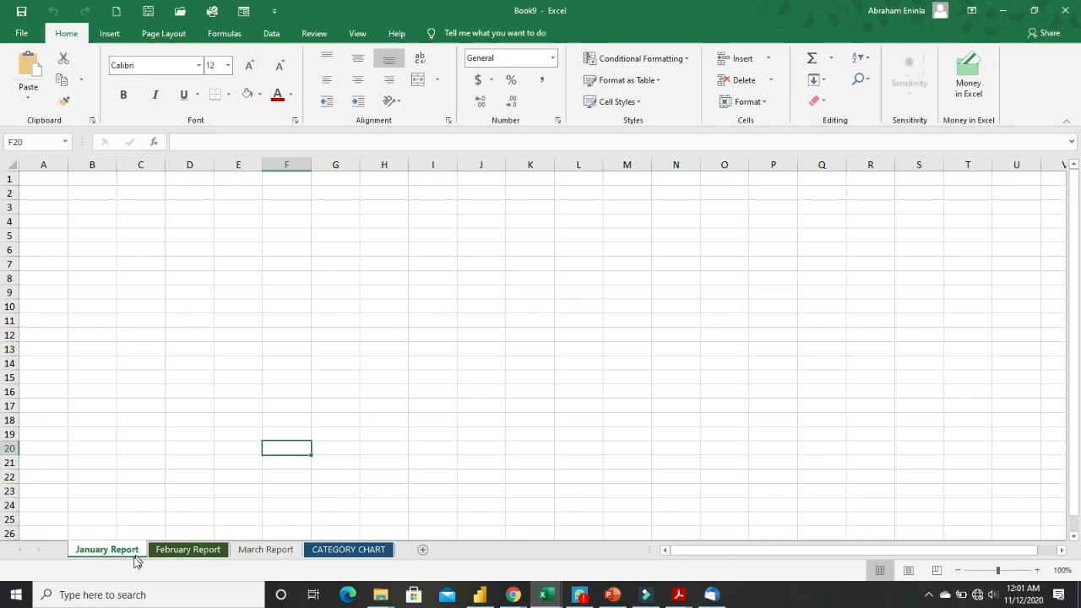
{"action": "left_click", "coordinate": [87, 194]}
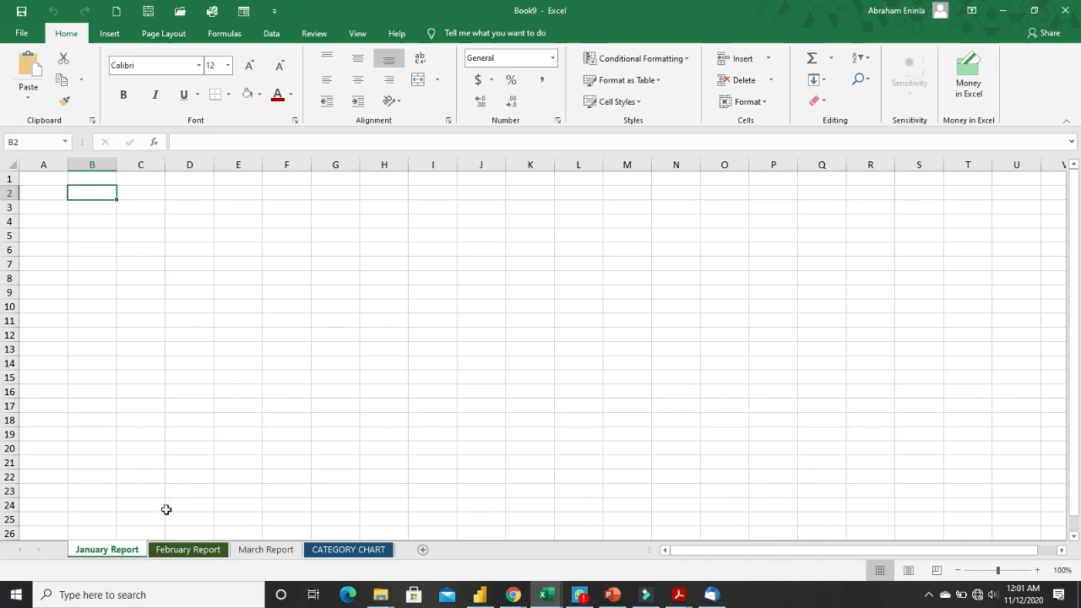
Compare the January, February and March Report worksheets by switching back and forth between them
{"action": "left_click", "coordinate": [177, 549]}
{"action": "left_click", "coordinate": [279, 549]}
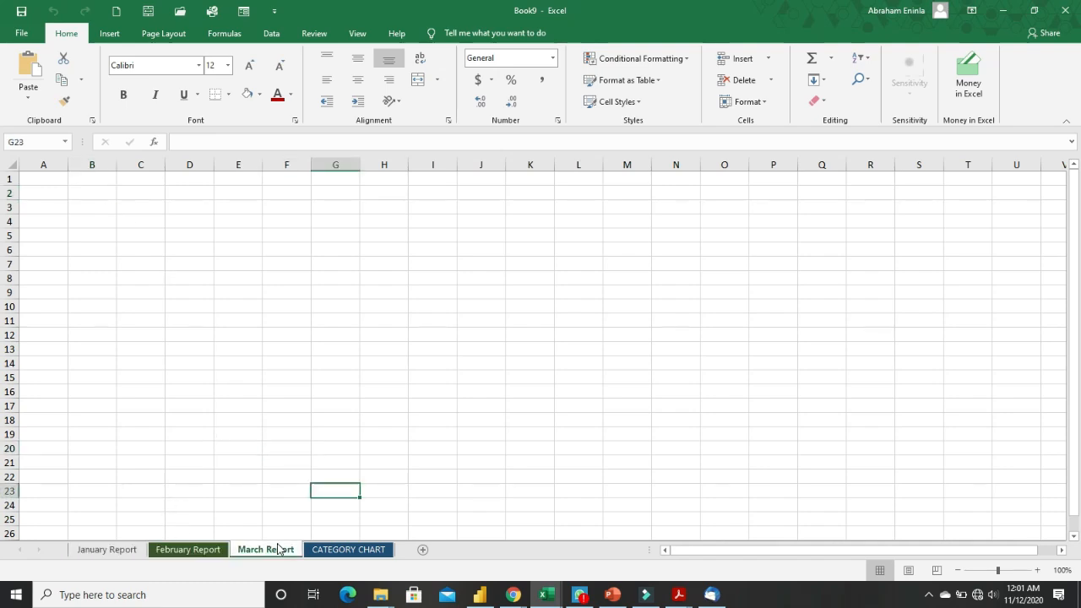
{"action": "left_click", "coordinate": [190, 550]}
{"action": "left_click", "coordinate": [108, 553]}
{"action": "left_click", "coordinate": [187, 554]}
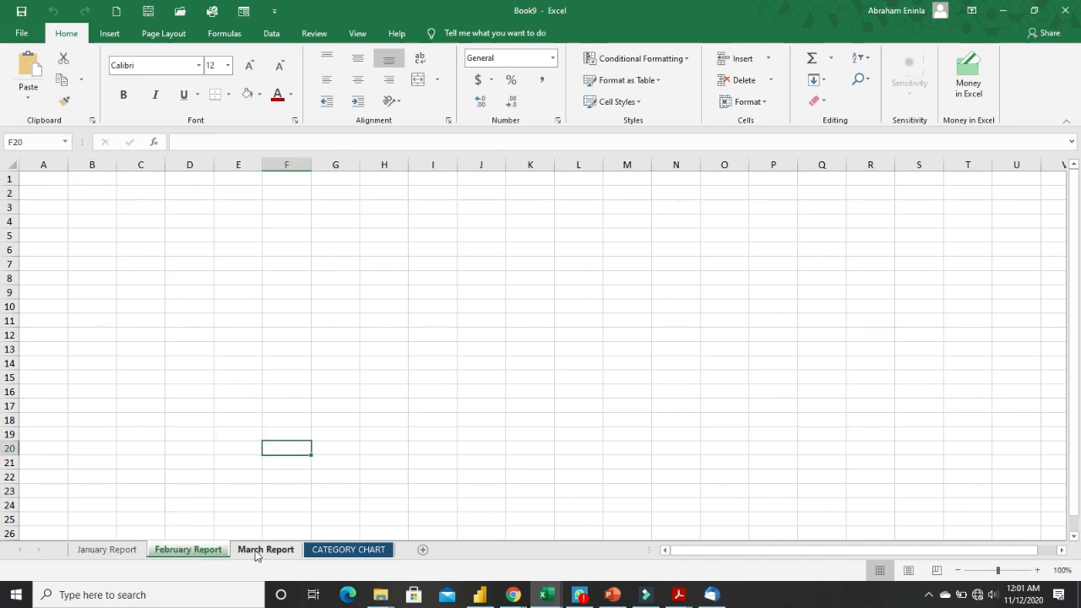
{"action": "left_click", "coordinate": [262, 550]}
{"action": "left_click", "coordinate": [123, 551]}
{"action": "left_click", "coordinate": [188, 550]}
{"action": "left_click", "coordinate": [259, 551]}
Group the worksheets from January Report through March Report and enter "End of the Month Report" in cell B2 of all three
{"action": "left_click", "coordinate": [121, 551]}
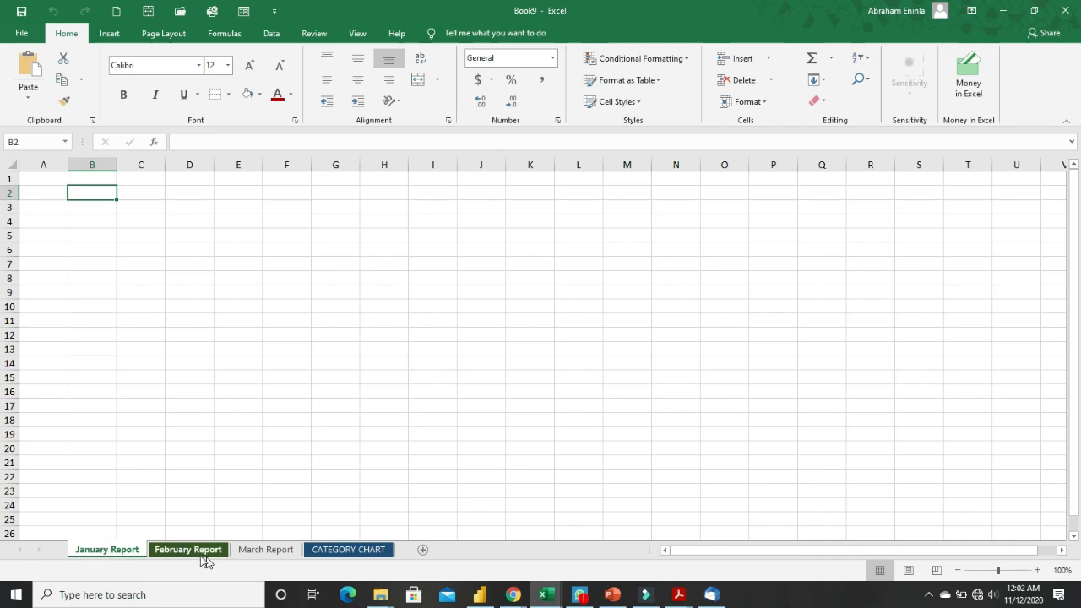
{"action": "left_click", "coordinate": [282, 551], "text": "shift"}
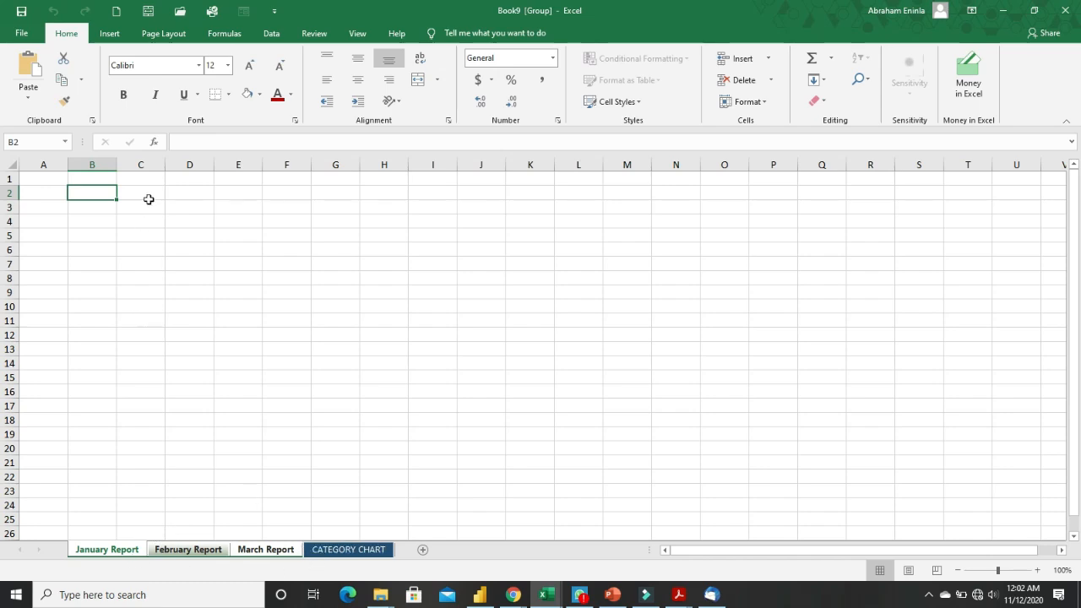
{"action": "type", "text": "End of the Month"}
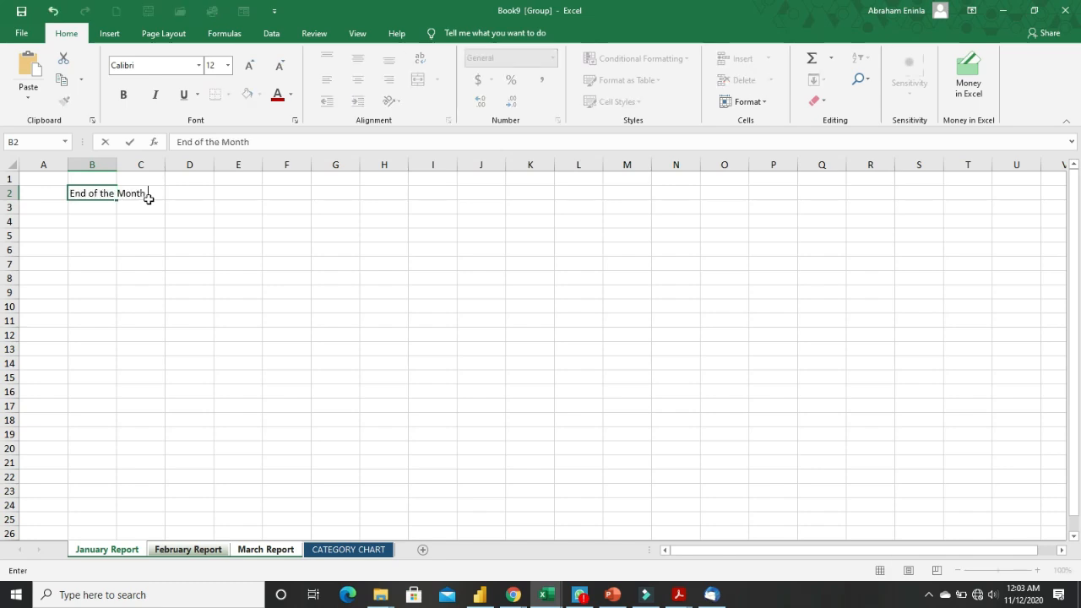
{"action": "type", "text": " Report"}
{"action": "key", "text": "Return"}
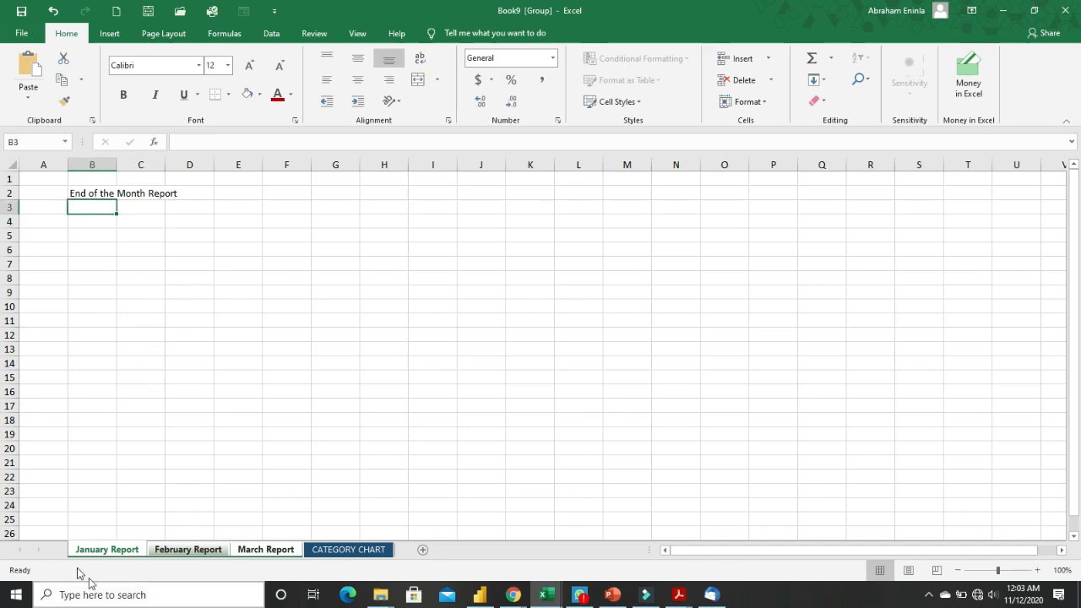
Ungroup the three report worksheets and check the content of cell B2 on each of them
{"action": "right_click", "coordinate": [107, 554]}
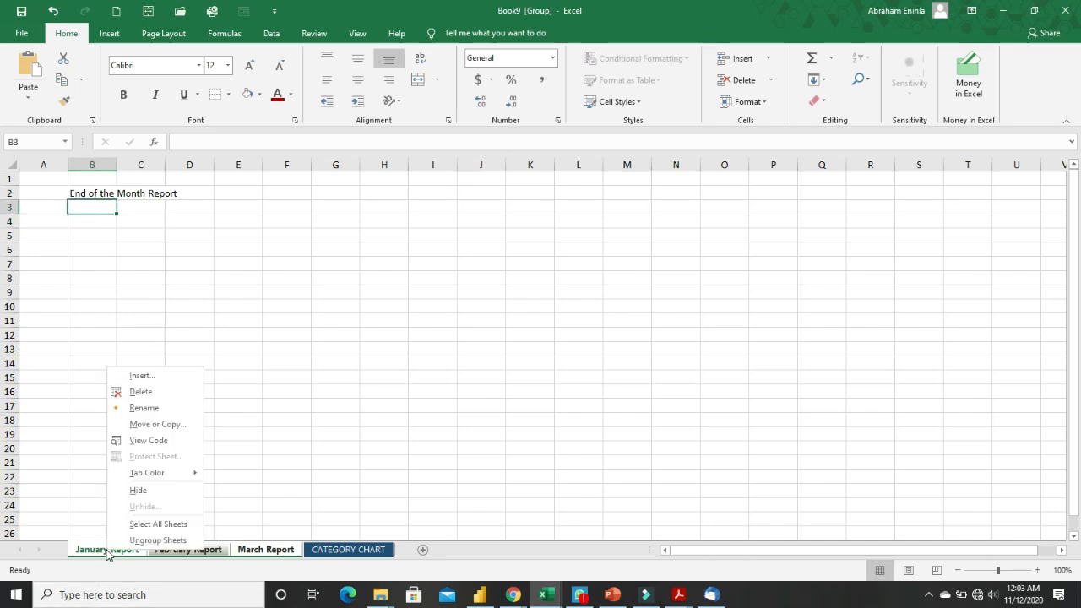
{"action": "left_click", "coordinate": [174, 540]}
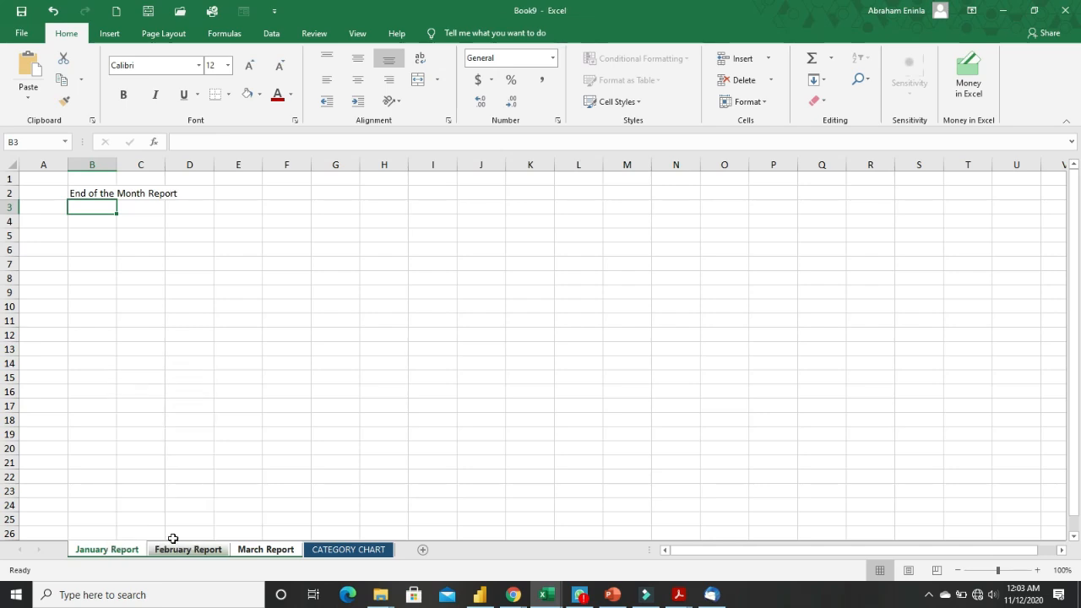
{"action": "left_click", "coordinate": [99, 193]}
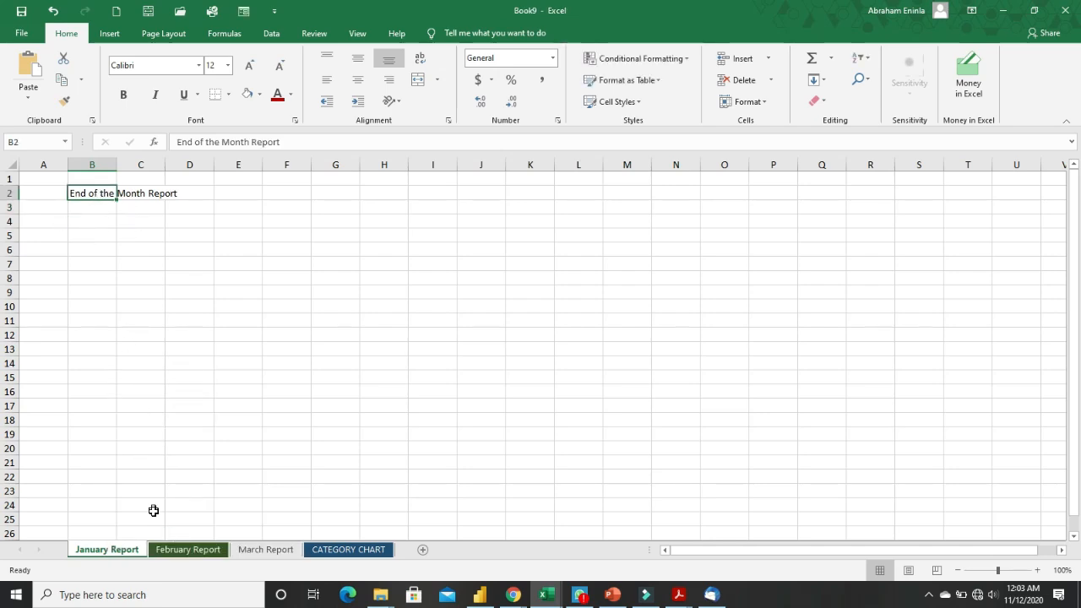
{"action": "left_click", "coordinate": [181, 550]}
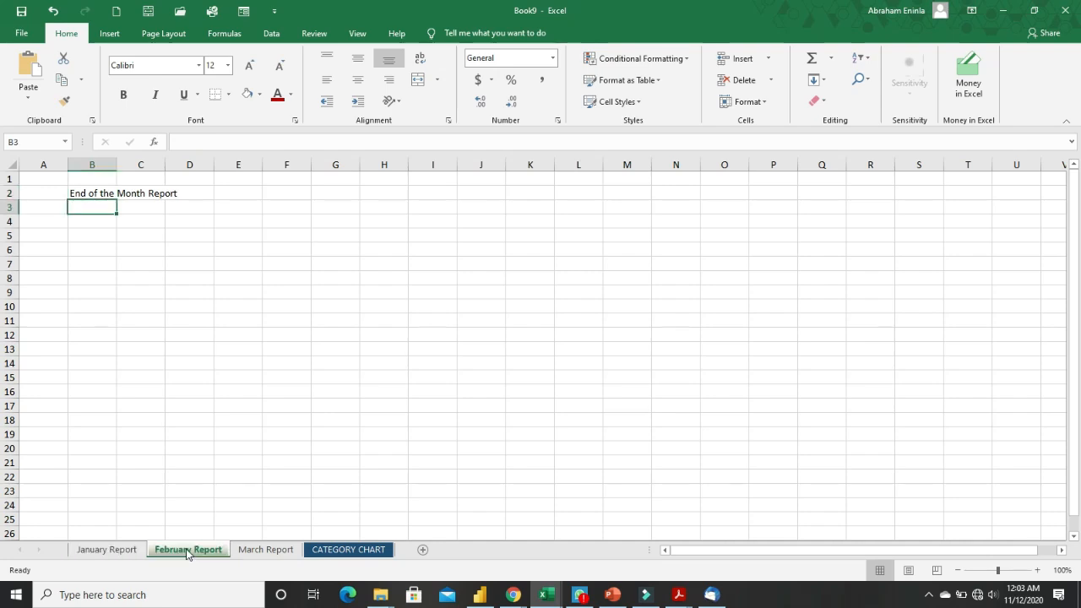
{"action": "left_click", "coordinate": [87, 191]}
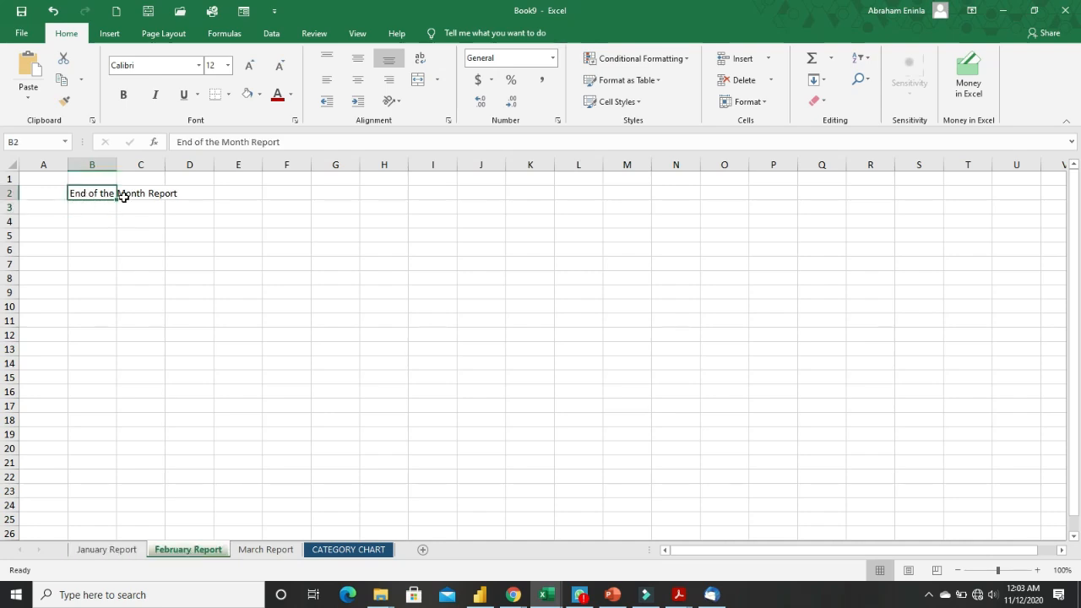
{"action": "left_click", "coordinate": [267, 550]}
{"action": "left_click", "coordinate": [84, 189]}
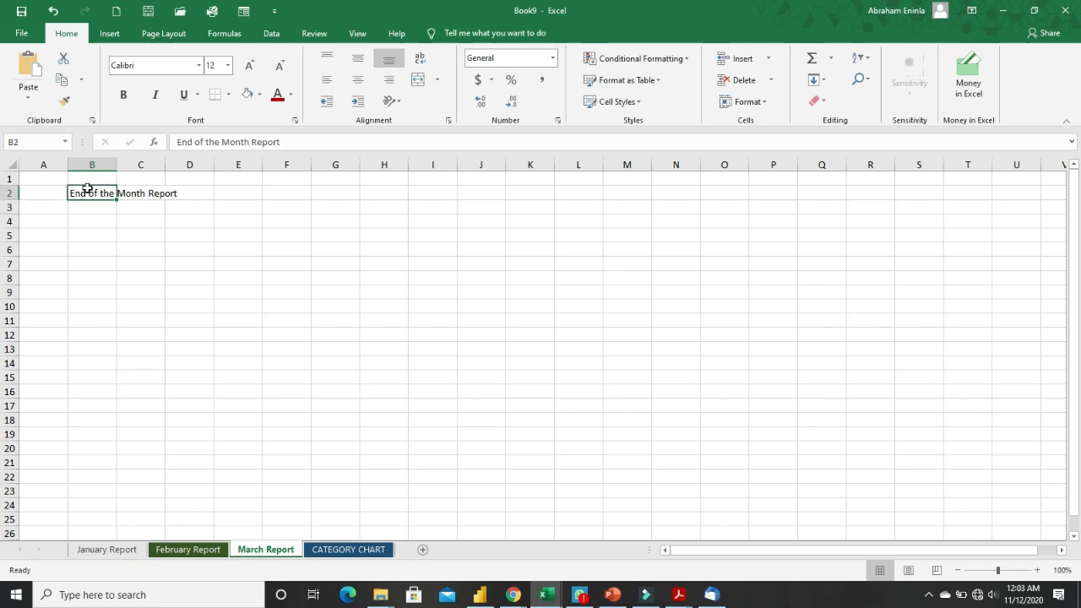
Examine the title text on the January, February and March Report worksheets by moving repeatedly from one sheet to another
{"action": "left_click", "coordinate": [138, 552]}
{"action": "left_click", "coordinate": [176, 552]}
{"action": "left_click", "coordinate": [109, 551]}
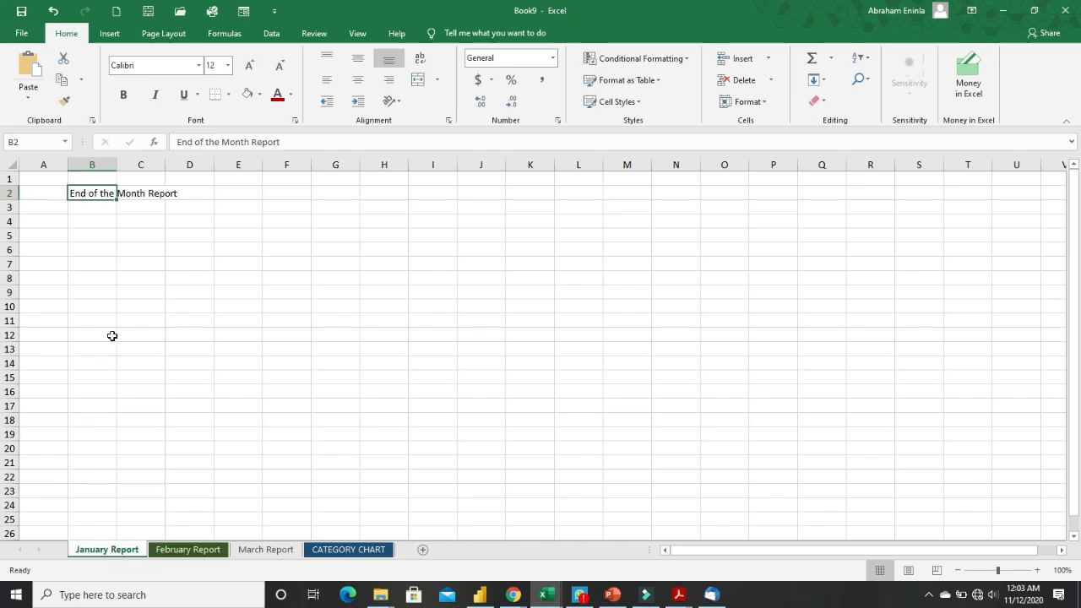
{"action": "left_click", "coordinate": [200, 558]}
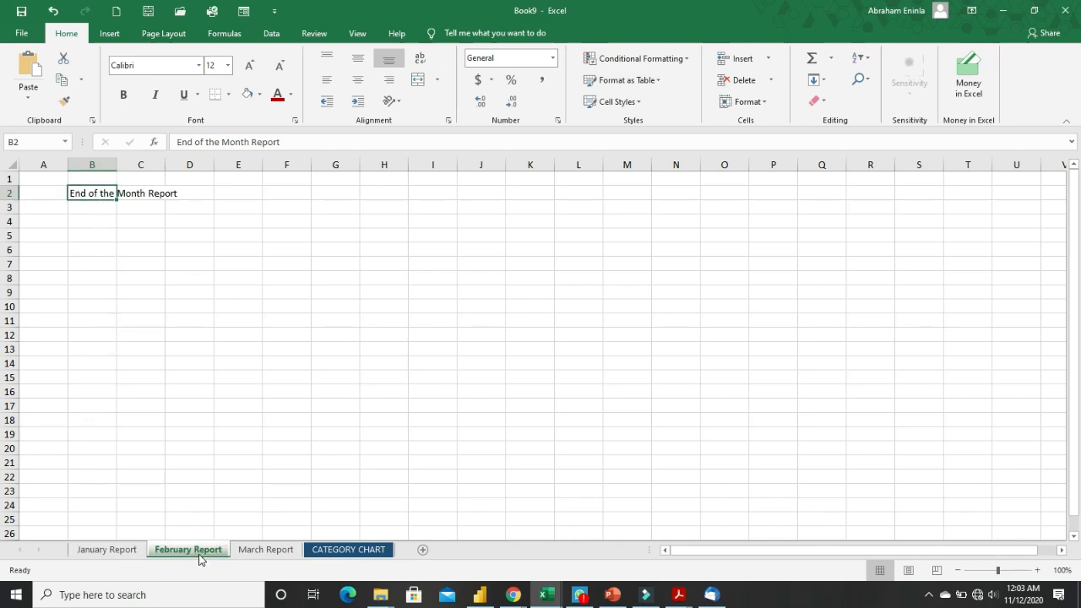
{"action": "left_click", "coordinate": [123, 556]}
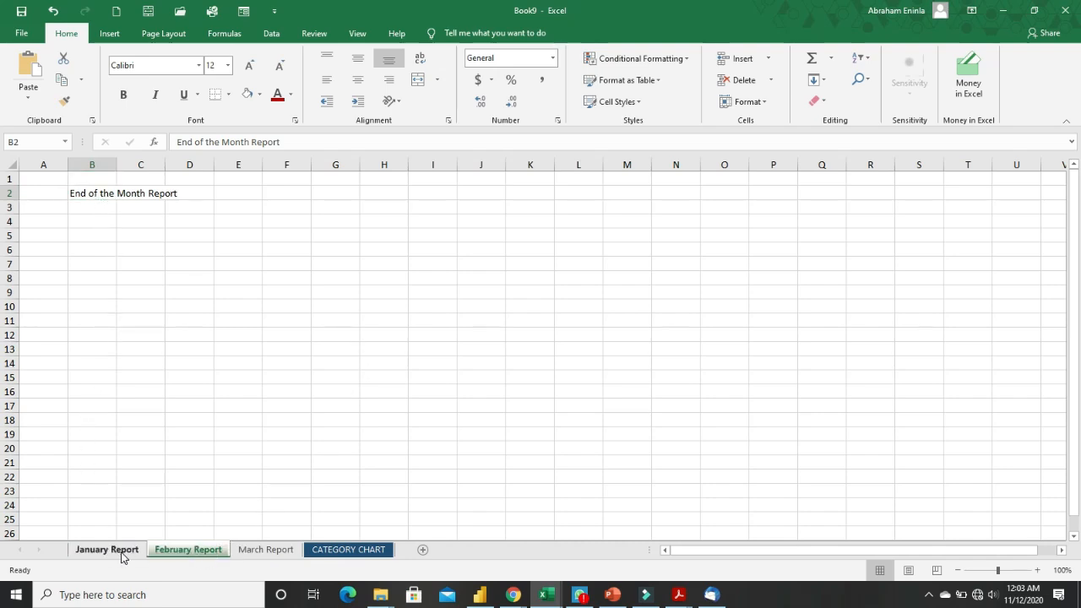
{"action": "left_click", "coordinate": [173, 555]}
{"action": "left_click", "coordinate": [253, 547]}
{"action": "left_click", "coordinate": [193, 555]}
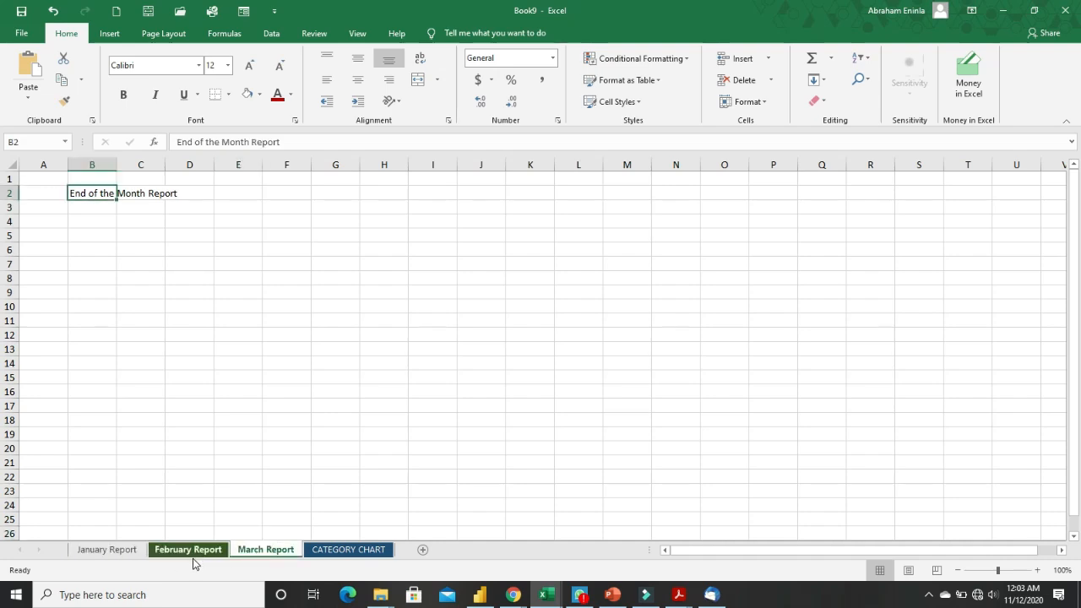
{"action": "left_click", "coordinate": [99, 554]}
{"action": "left_click", "coordinate": [166, 554]}
{"action": "left_click", "coordinate": [255, 555]}
{"action": "left_click", "coordinate": [152, 554]}
{"action": "left_click", "coordinate": [118, 555]}
{"action": "left_click", "coordinate": [203, 550]}
{"action": "left_click", "coordinate": [250, 550]}
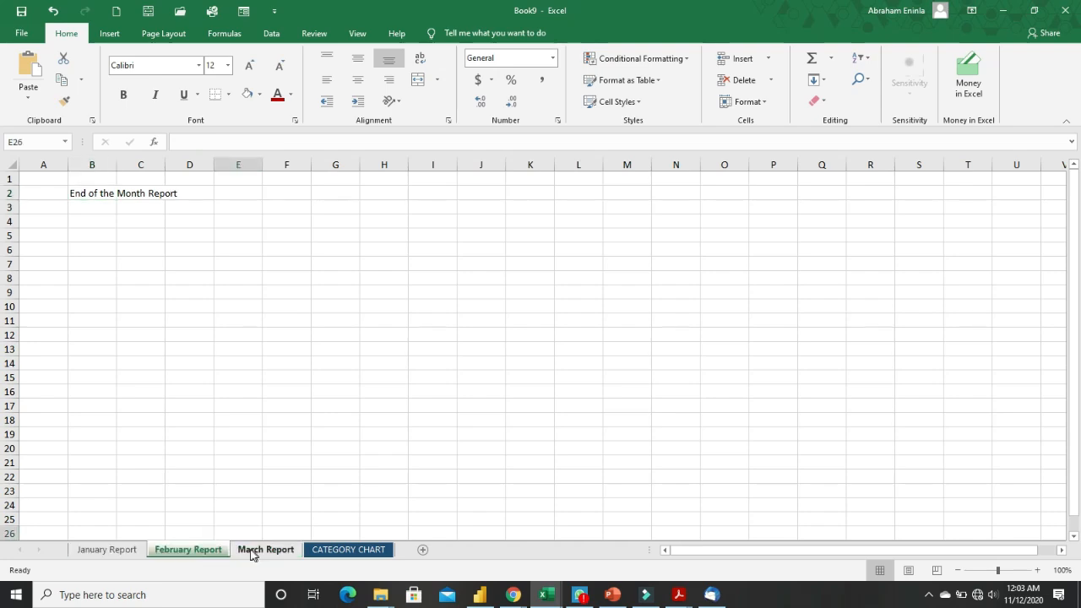
{"action": "left_click", "coordinate": [118, 550]}
{"action": "left_click", "coordinate": [124, 553]}
{"action": "left_click", "coordinate": [177, 553]}
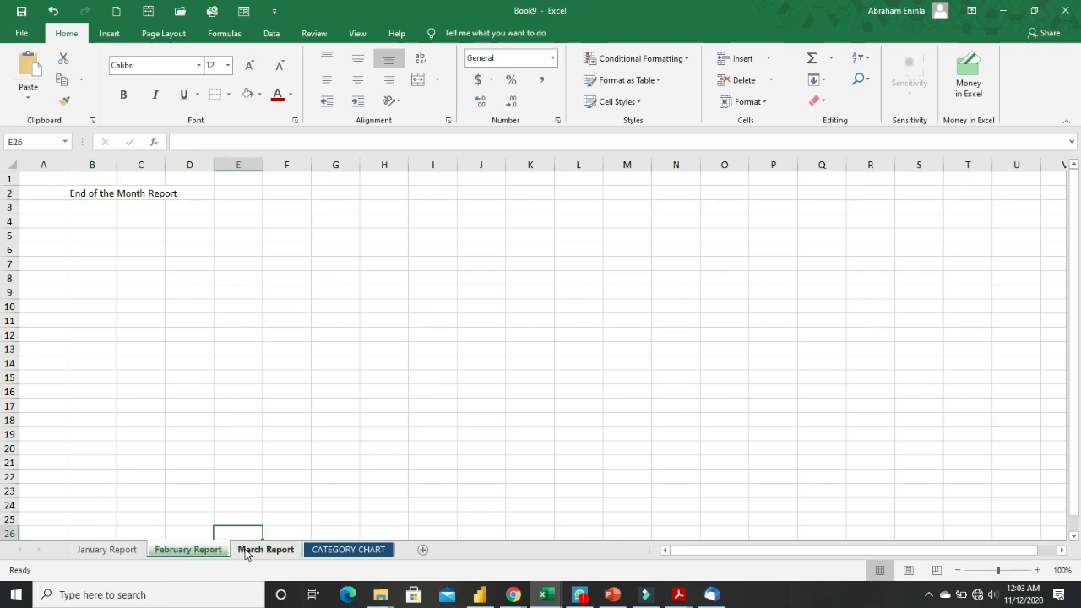
{"action": "left_click", "coordinate": [246, 553]}
{"action": "left_click", "coordinate": [126, 554]}
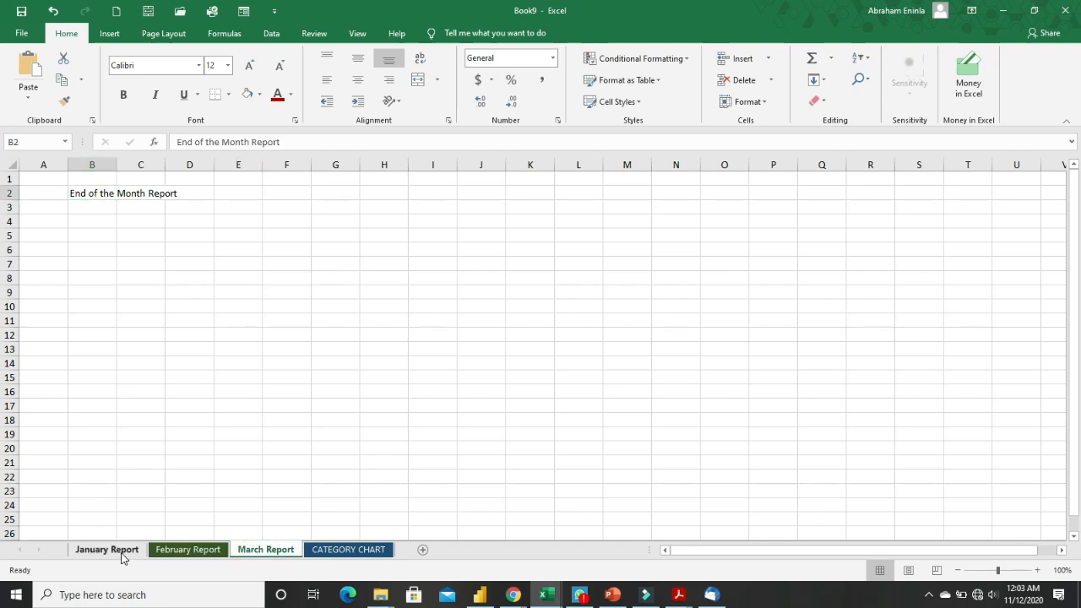
{"action": "left_click", "coordinate": [255, 550]}
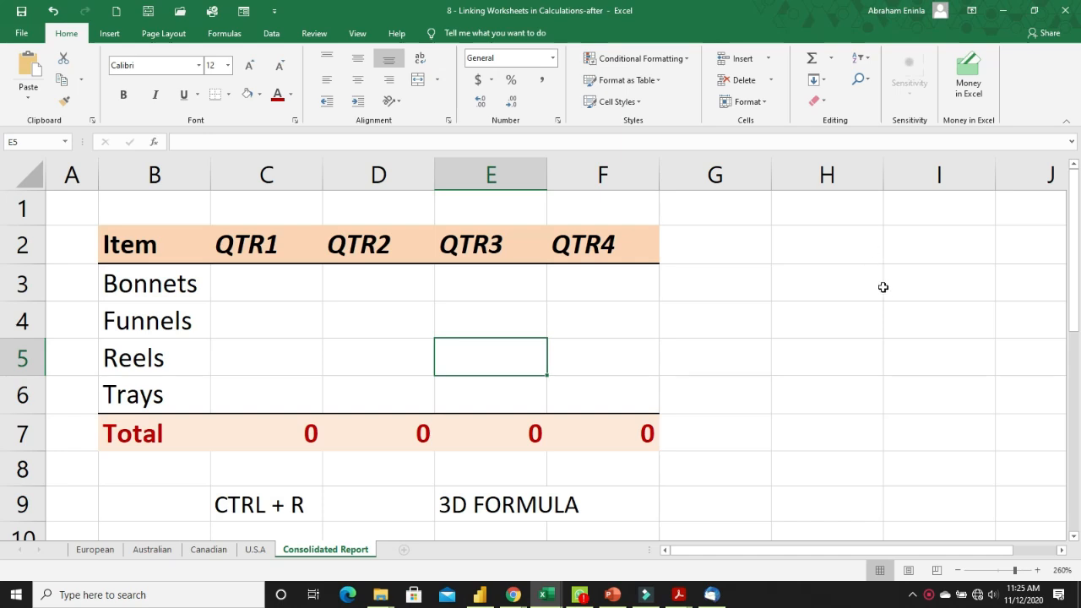
Examine the quarterly item tables on the European, Australian, Canadian and U.S.A worksheets, highlighting each table and moving through the four sheets again
{"action": "left_click", "coordinate": [95, 549]}
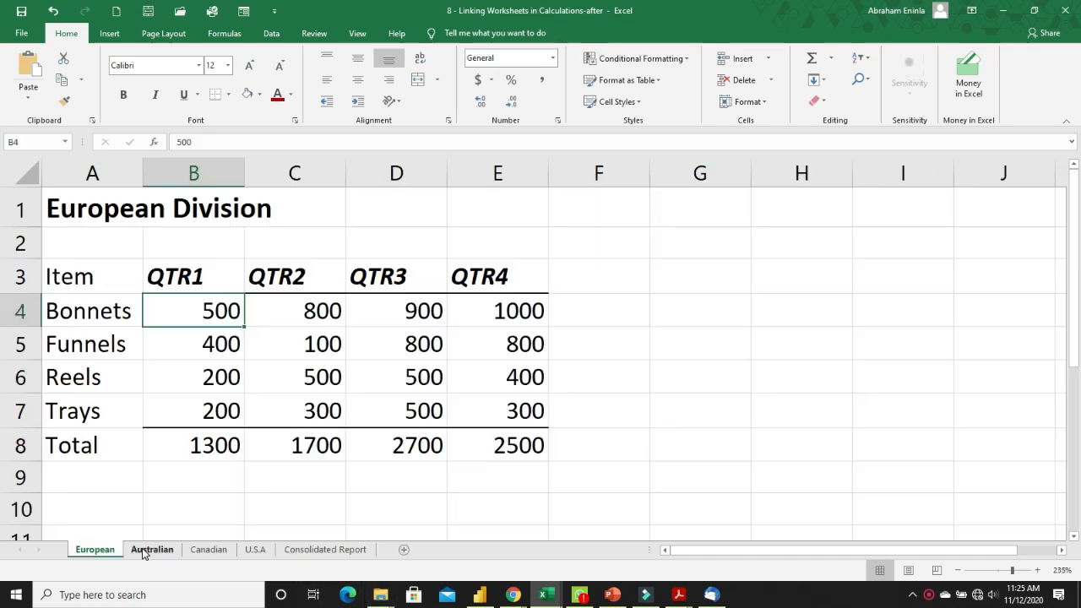
{"action": "left_click", "coordinate": [150, 550]}
{"action": "left_click", "coordinate": [94, 550]}
{"action": "left_click_drag", "start_coordinate": [77, 283], "coordinate": [471, 433]}
{"action": "left_click", "coordinate": [155, 549]}
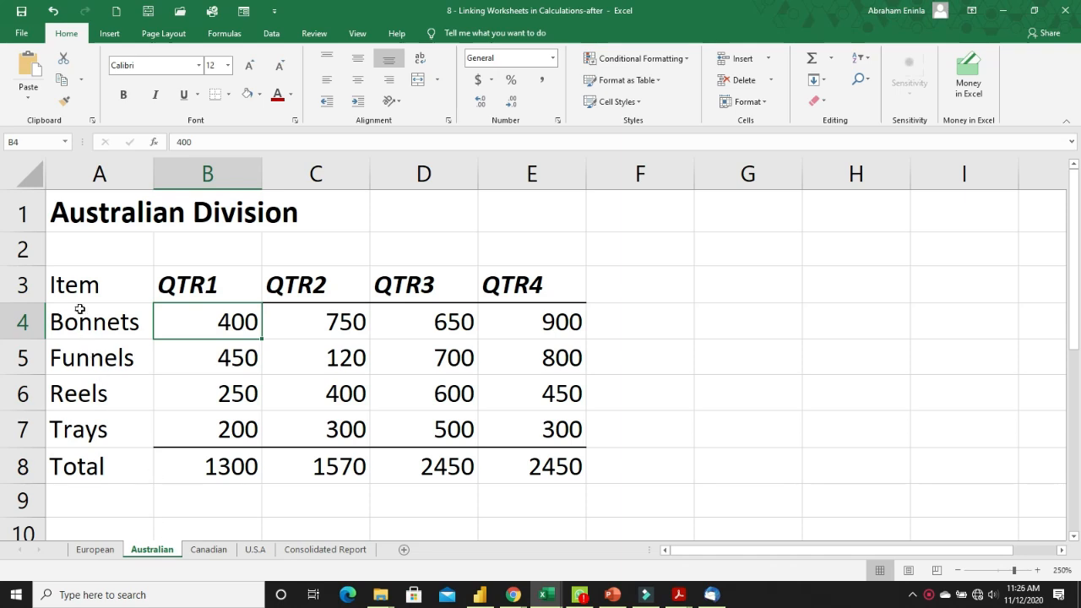
{"action": "left_click_drag", "start_coordinate": [84, 285], "coordinate": [541, 461]}
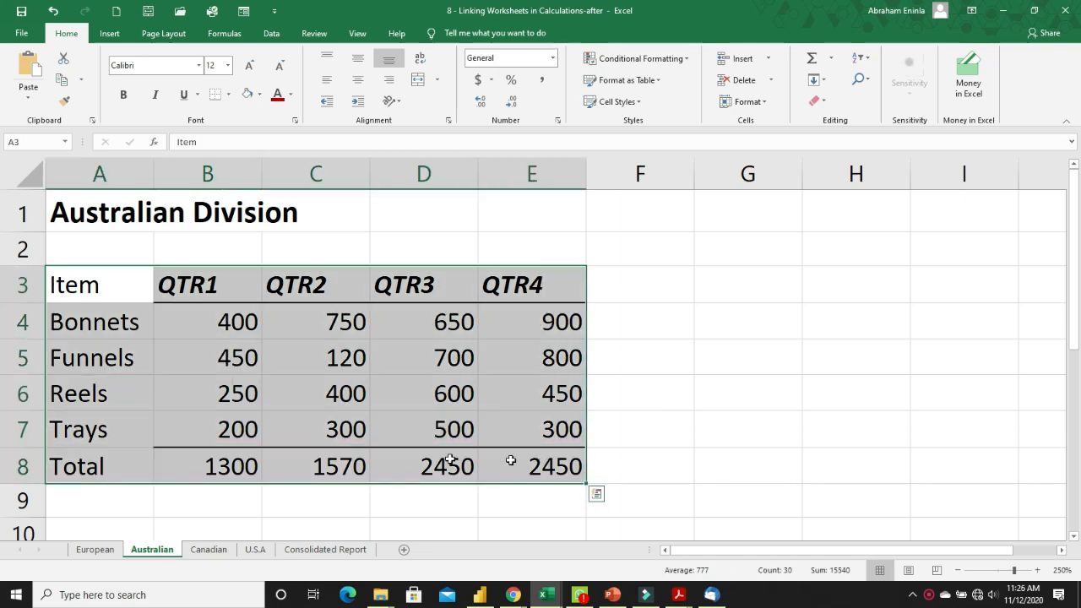
{"action": "left_click", "coordinate": [208, 549]}
{"action": "left_click_drag", "start_coordinate": [106, 282], "coordinate": [535, 470]}
{"action": "left_click", "coordinate": [255, 550]}
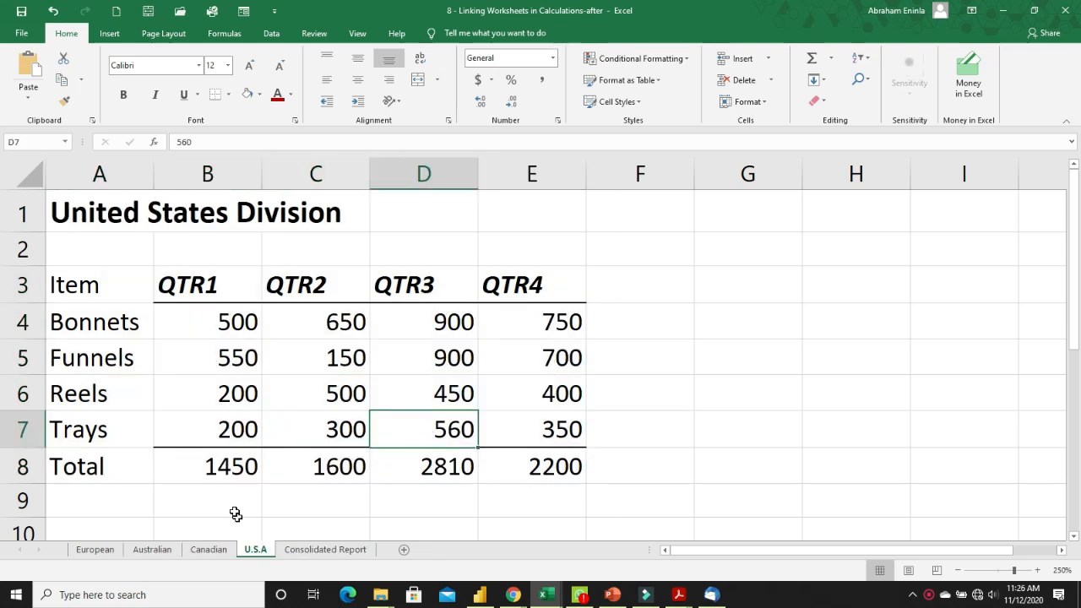
{"action": "left_click_drag", "start_coordinate": [101, 287], "coordinate": [549, 466]}
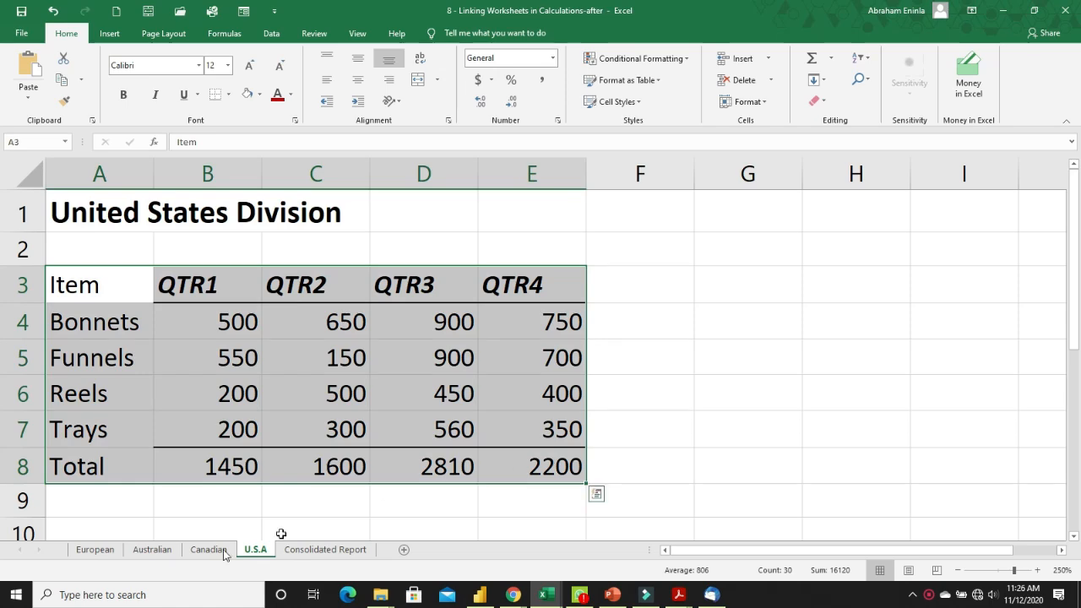
{"action": "left_click", "coordinate": [94, 550]}
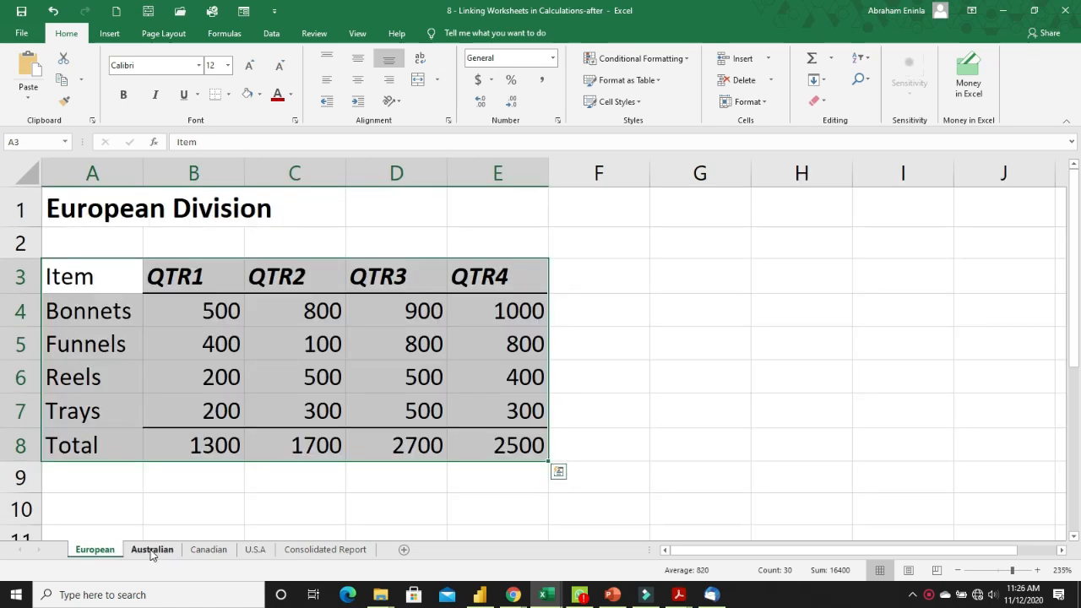
{"action": "left_click", "coordinate": [152, 550]}
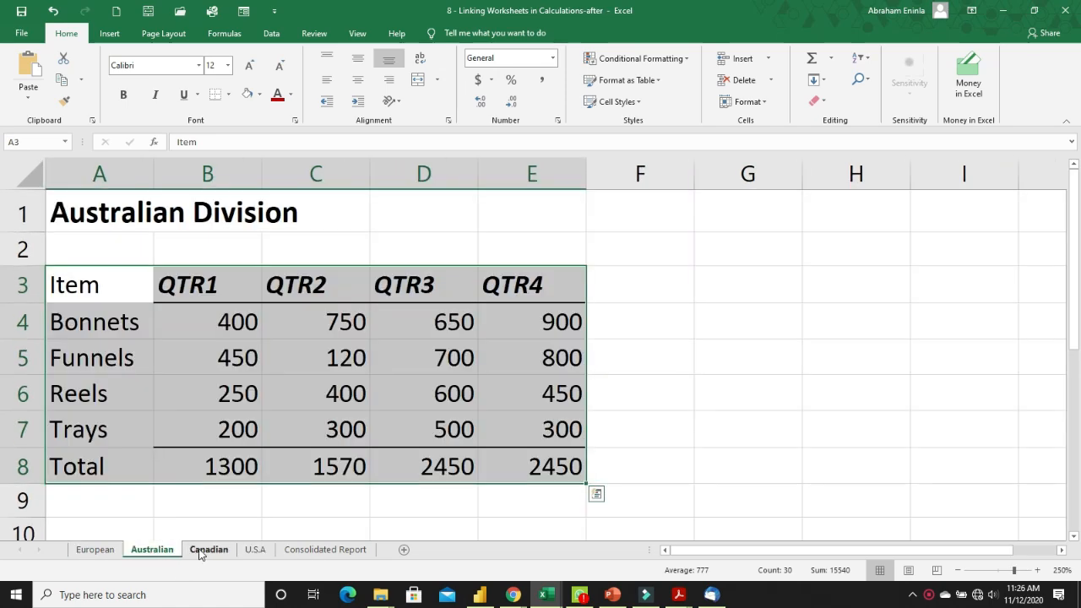
{"action": "left_click", "coordinate": [202, 550]}
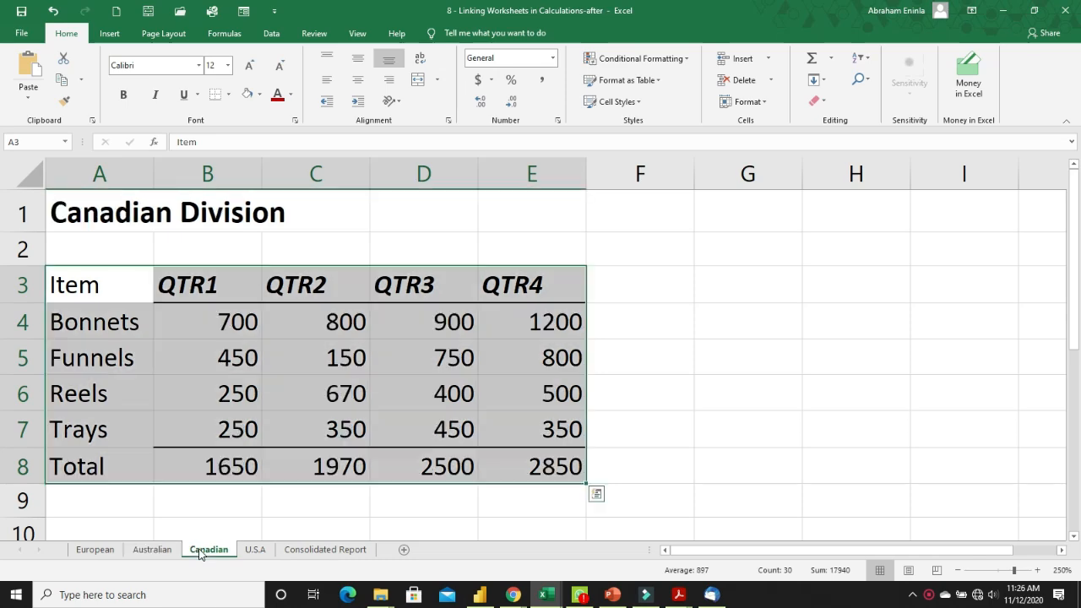
{"action": "left_click", "coordinate": [267, 553]}
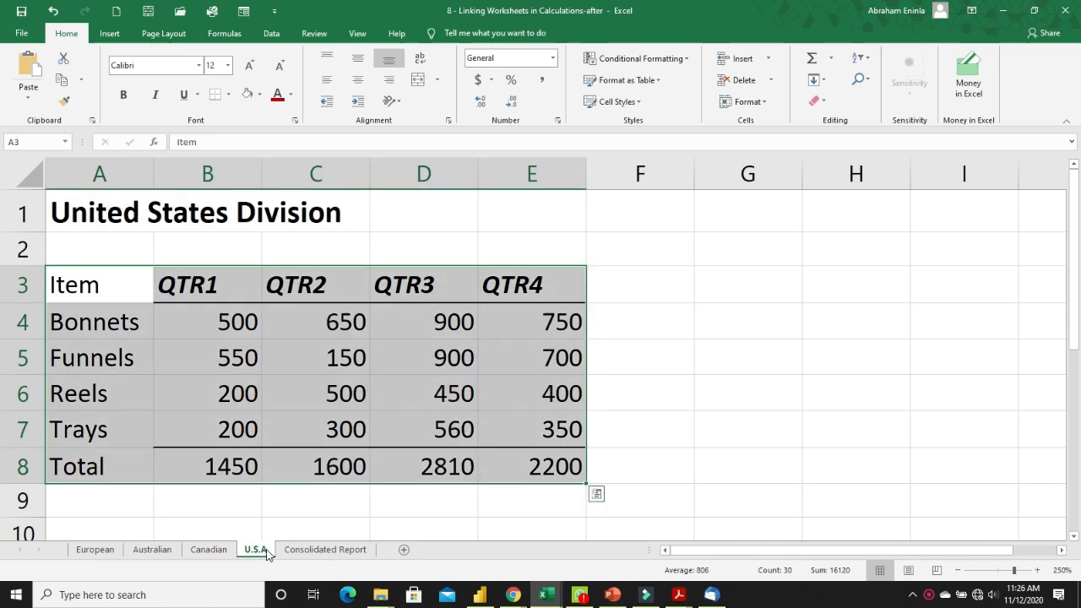
Inspect the Consolidated Report sheet's empty range C3:F6 and the total formulas in row 7
{"action": "left_click", "coordinate": [323, 551]}
{"action": "left_click_drag", "start_coordinate": [246, 281], "coordinate": [582, 392]}
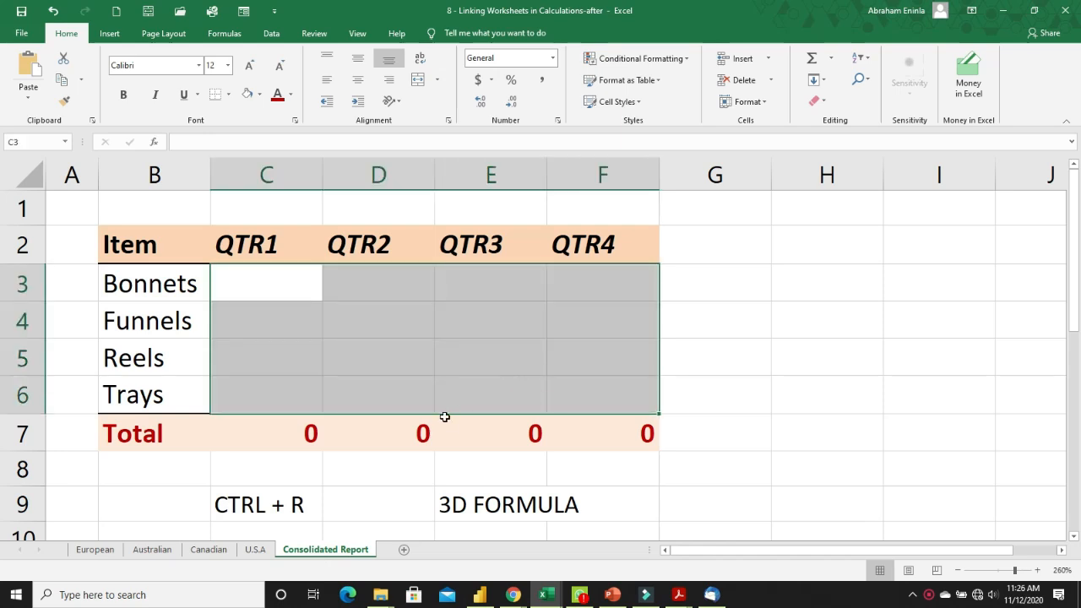
{"action": "left_click", "coordinate": [297, 438]}
{"action": "double_click", "coordinate": [298, 439]}
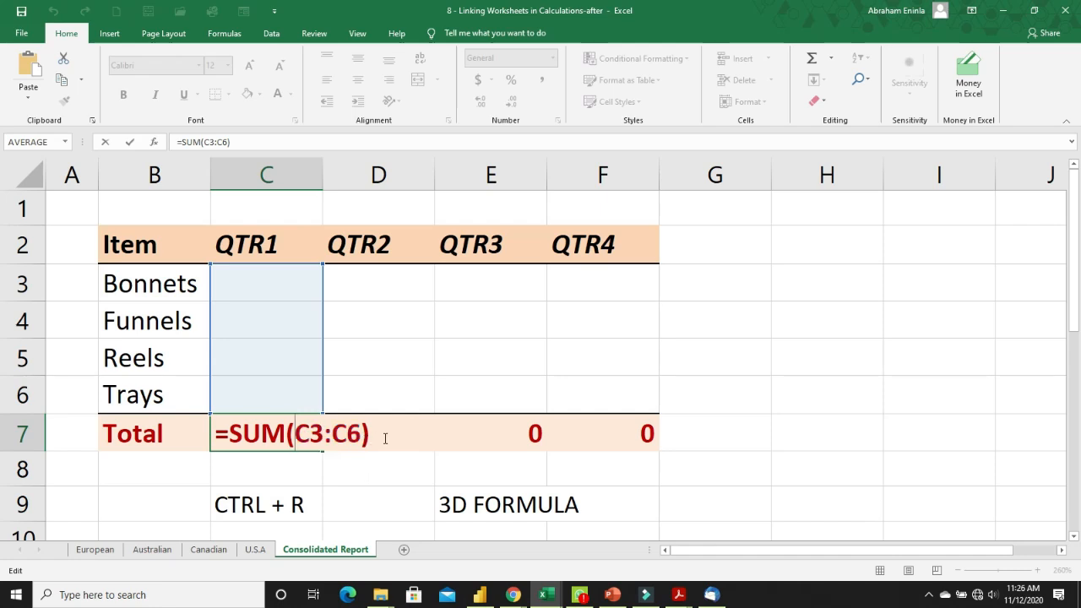
{"action": "key", "text": "Return"}
{"action": "key", "text": "Return"}
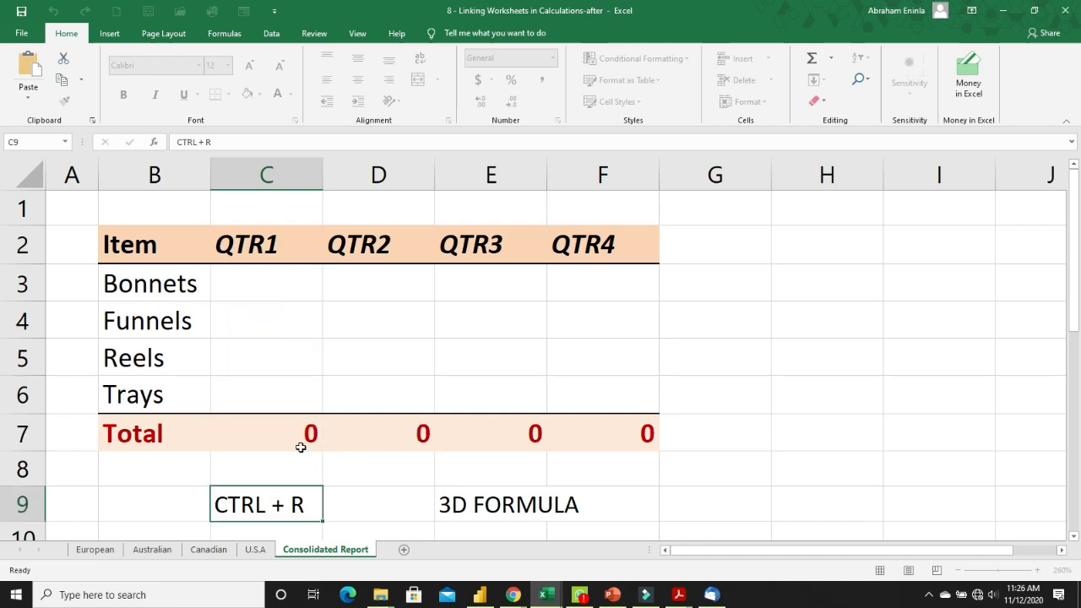
{"action": "left_click", "coordinate": [294, 435]}
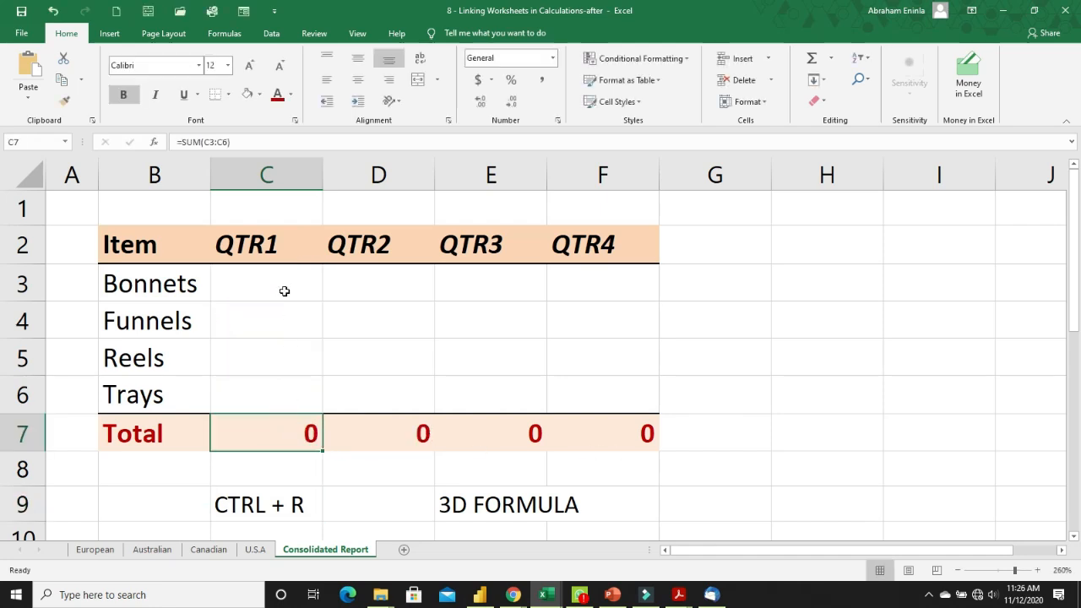
{"action": "left_click", "coordinate": [401, 445]}
{"action": "left_click", "coordinate": [502, 442]}
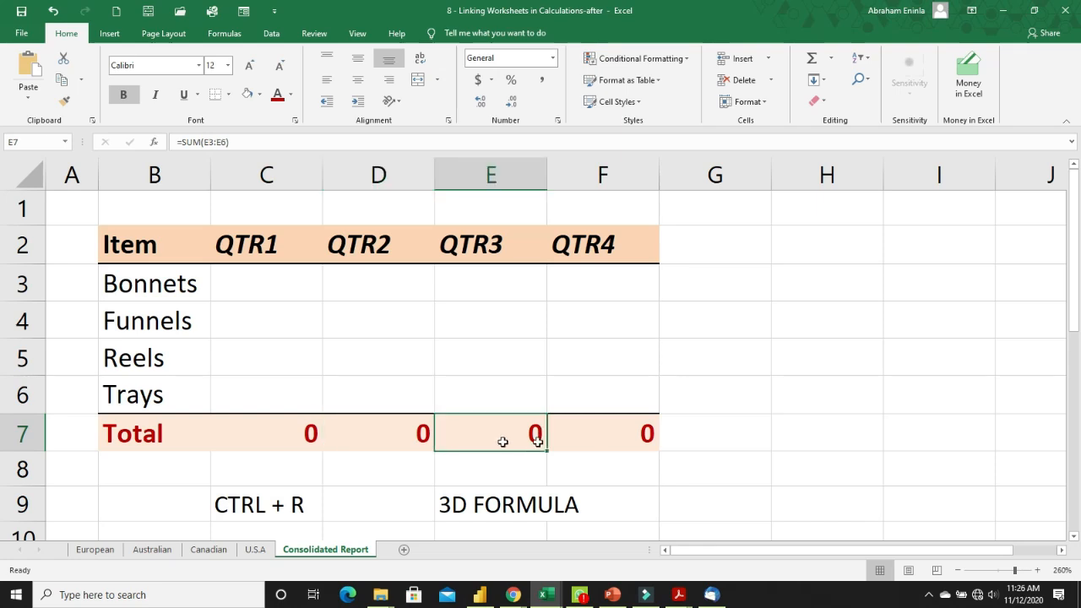
{"action": "left_click", "coordinate": [596, 442]}
{"action": "left_click", "coordinate": [266, 279]}
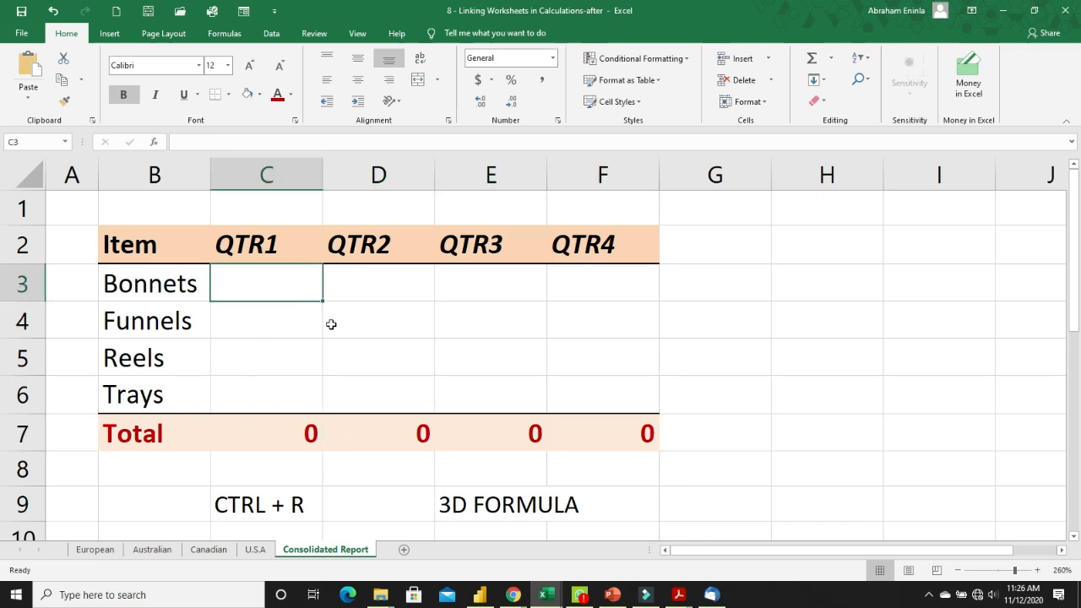
{"action": "left_click_drag", "start_coordinate": [331, 324], "coordinate": [616, 396]}
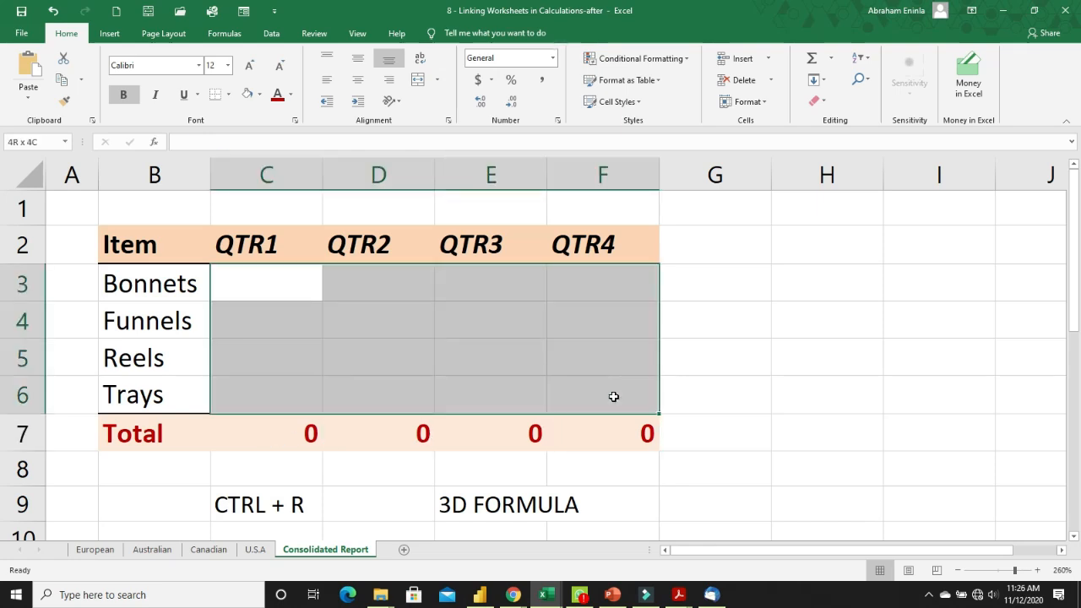
Begin the QTR1 Bonnets formula in C3 of Consolidated Report by adding the European and Australian figures: =European!B4+Australian!B4
{"action": "left_click", "coordinate": [280, 288]}
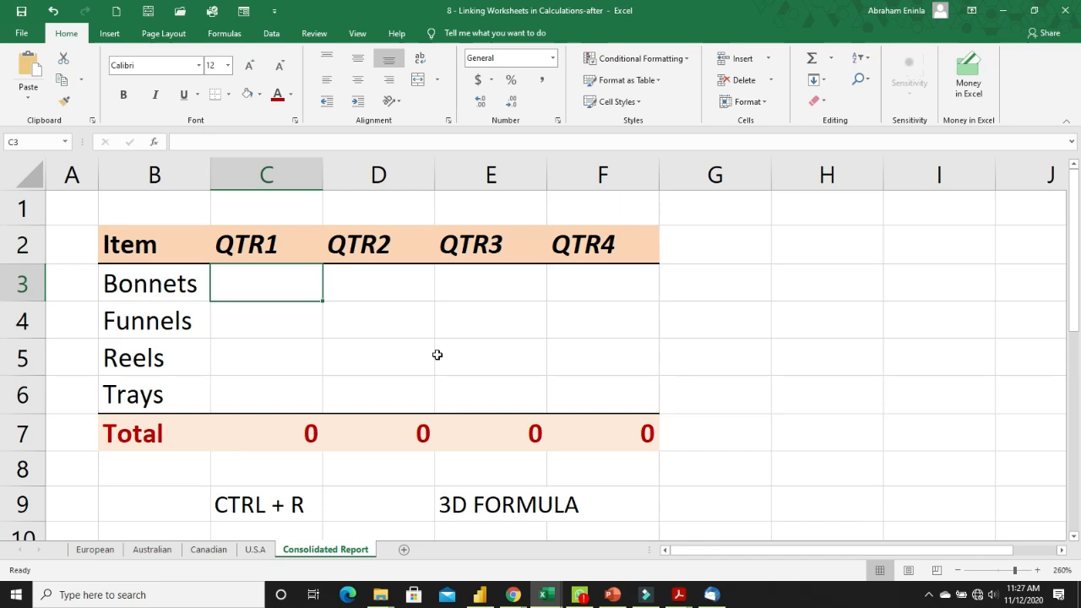
{"action": "type", "text": "="}
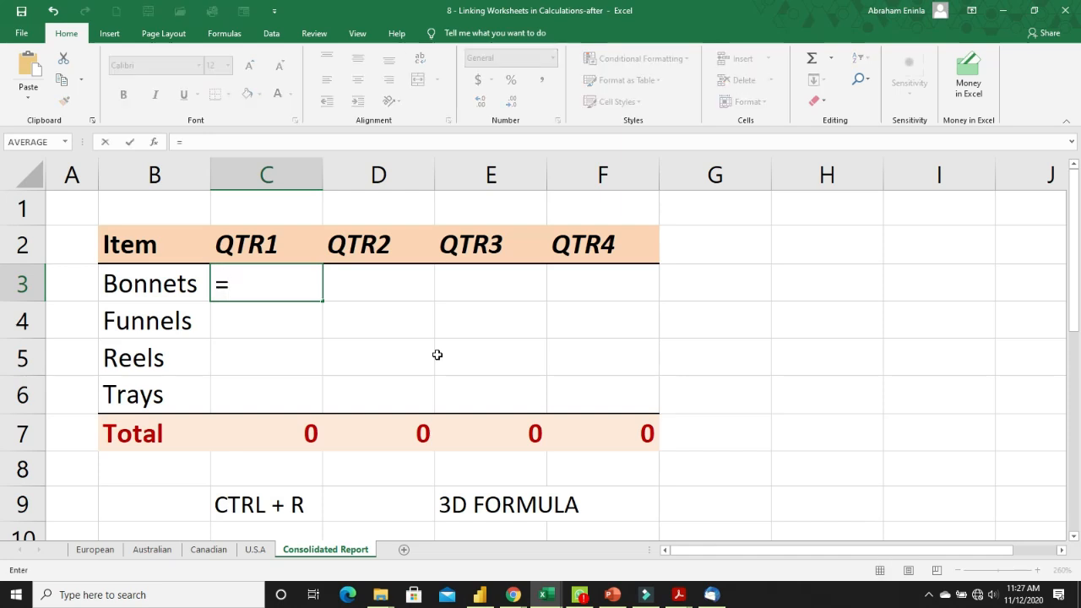
{"action": "left_click", "coordinate": [173, 551]}
{"action": "left_click", "coordinate": [96, 549]}
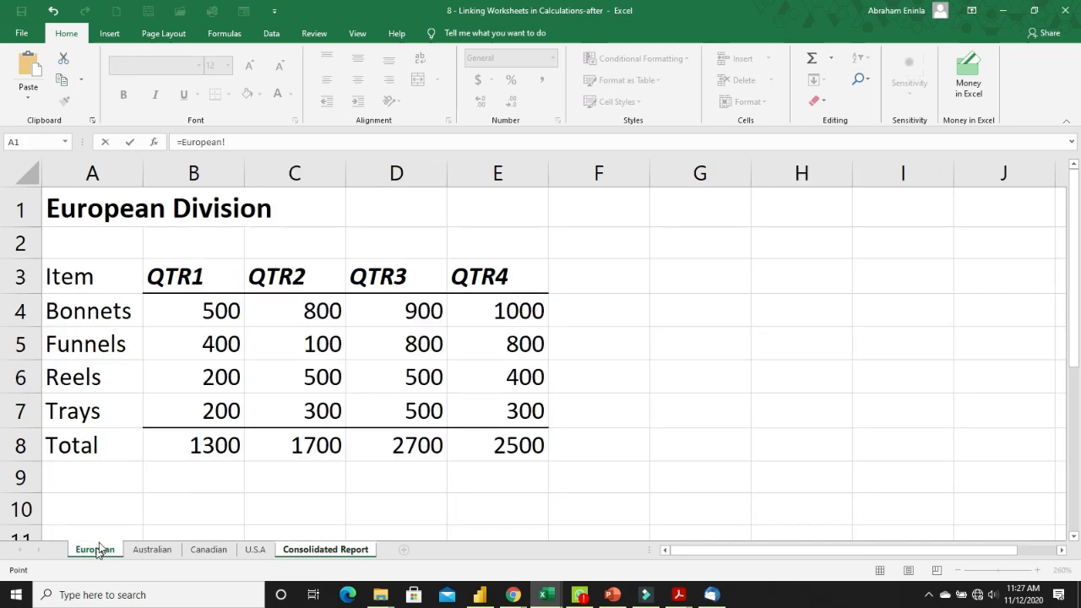
{"action": "left_click", "coordinate": [192, 309]}
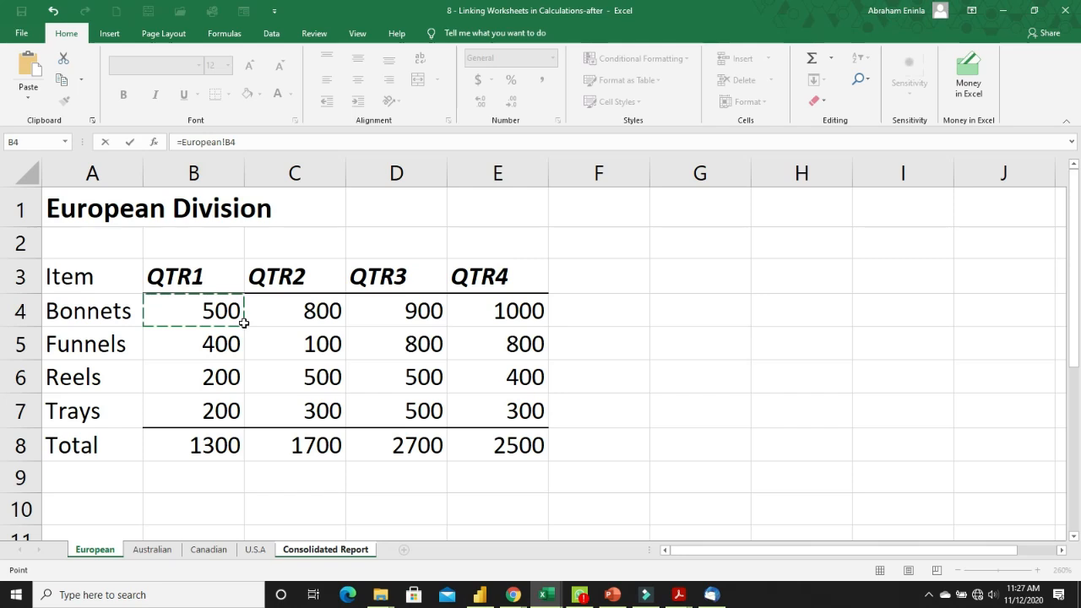
{"action": "type", "text": "+"}
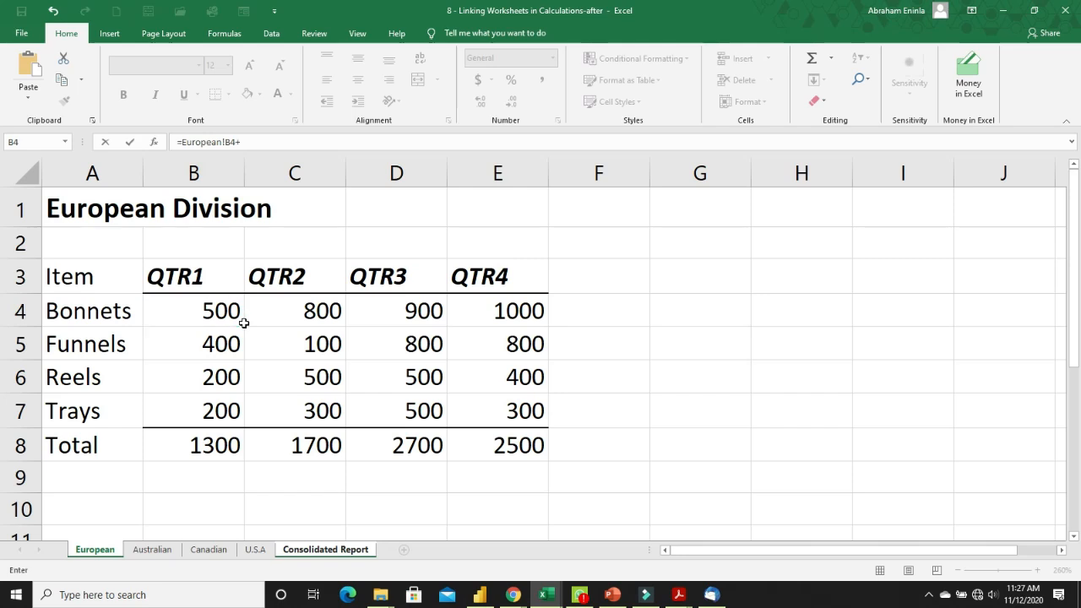
{"action": "left_click", "coordinate": [153, 550]}
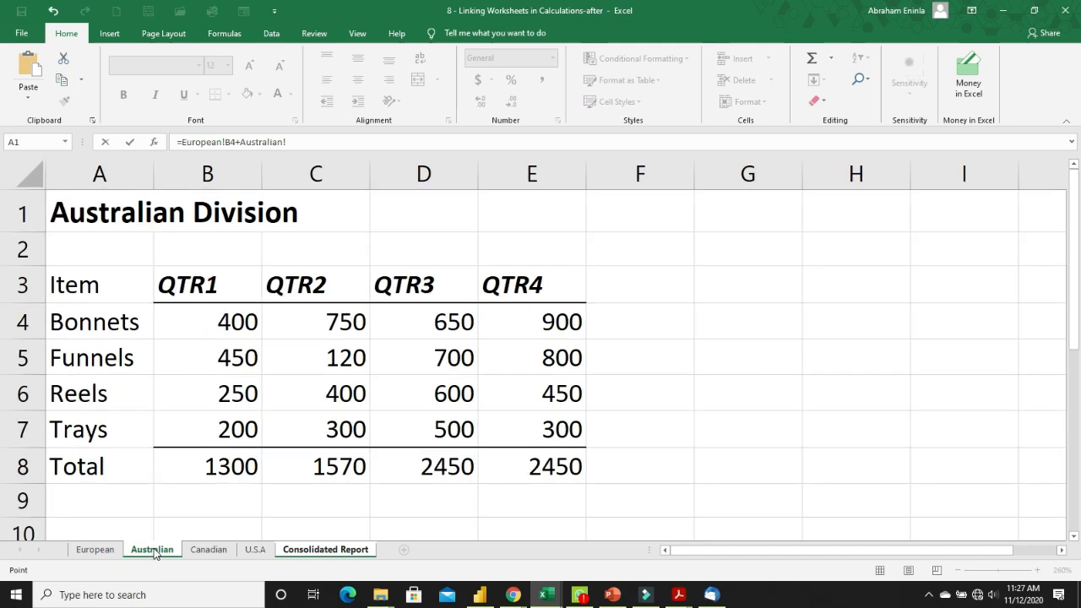
{"action": "left_click", "coordinate": [222, 324]}
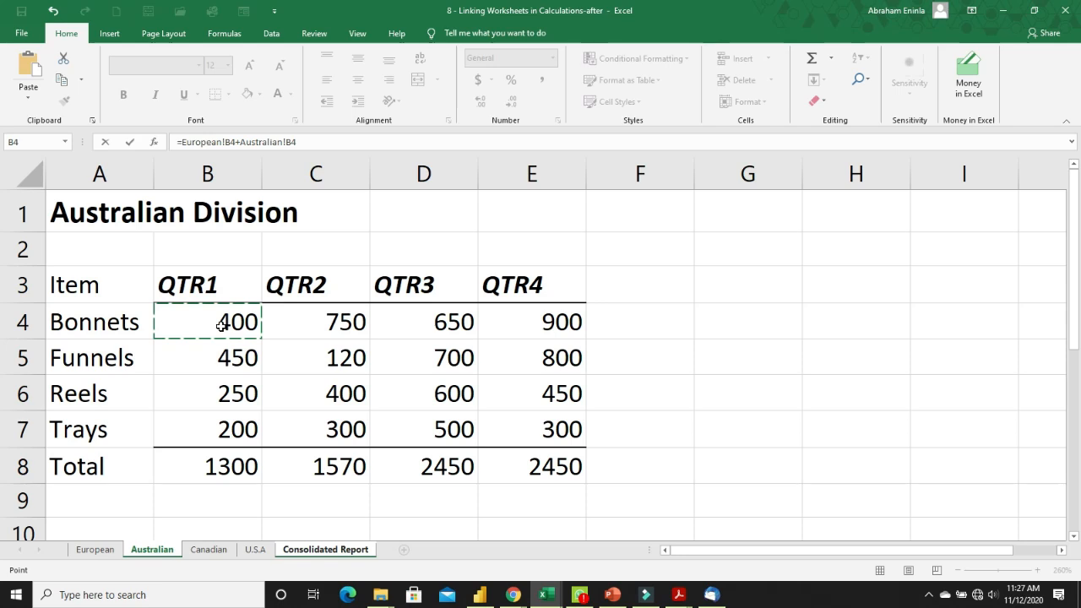
Complete the C3 formula by adding the Canadian and U.S.A Bonnets figures: +Canadian!B4+U.S.A!B4
{"action": "type", "text": "+"}
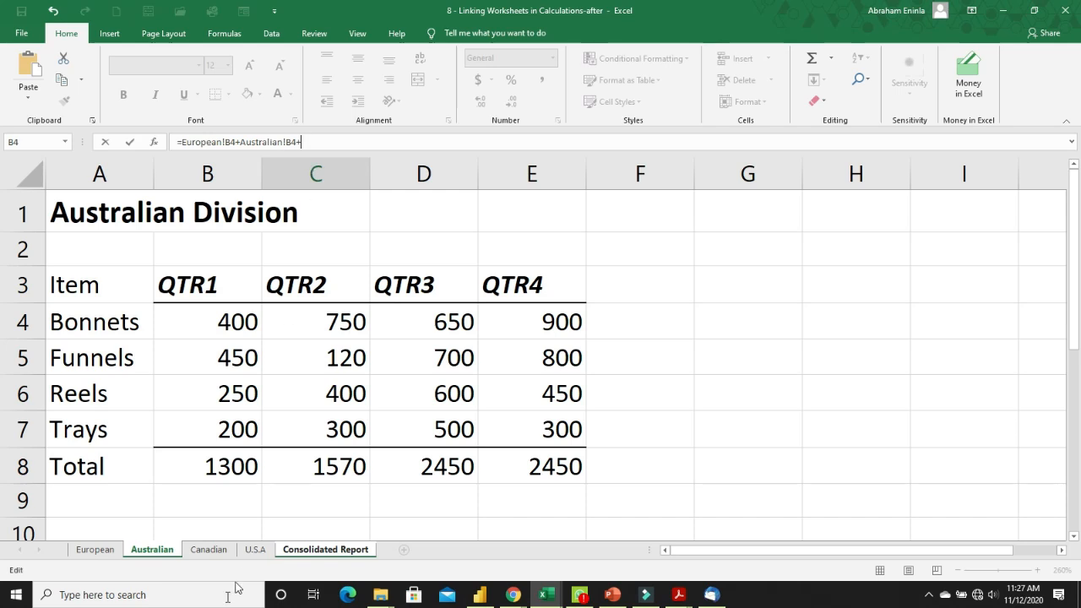
{"action": "left_click", "coordinate": [210, 552]}
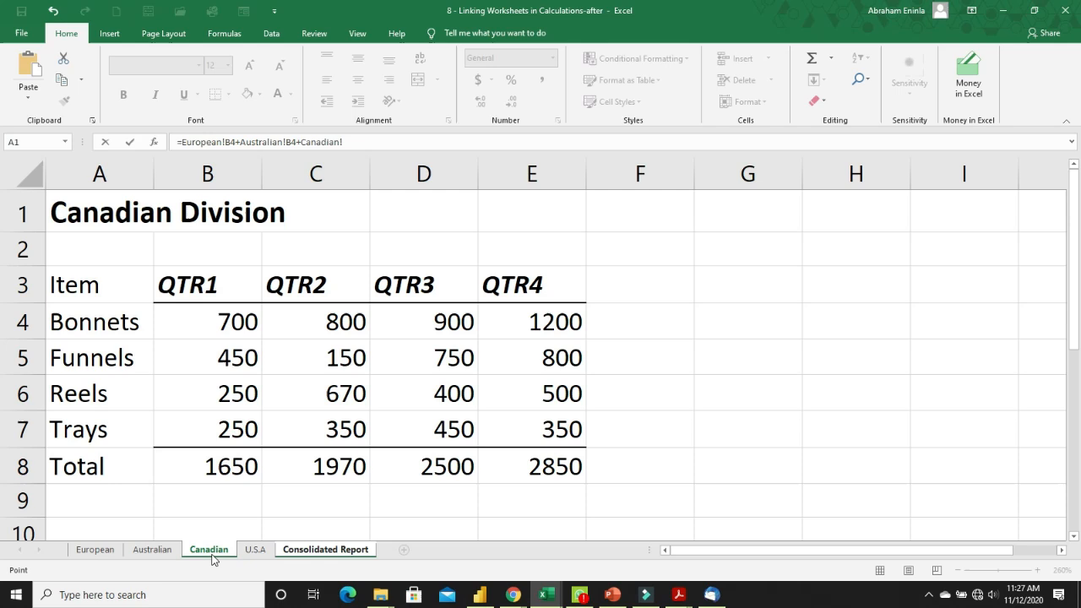
{"action": "left_click", "coordinate": [232, 327]}
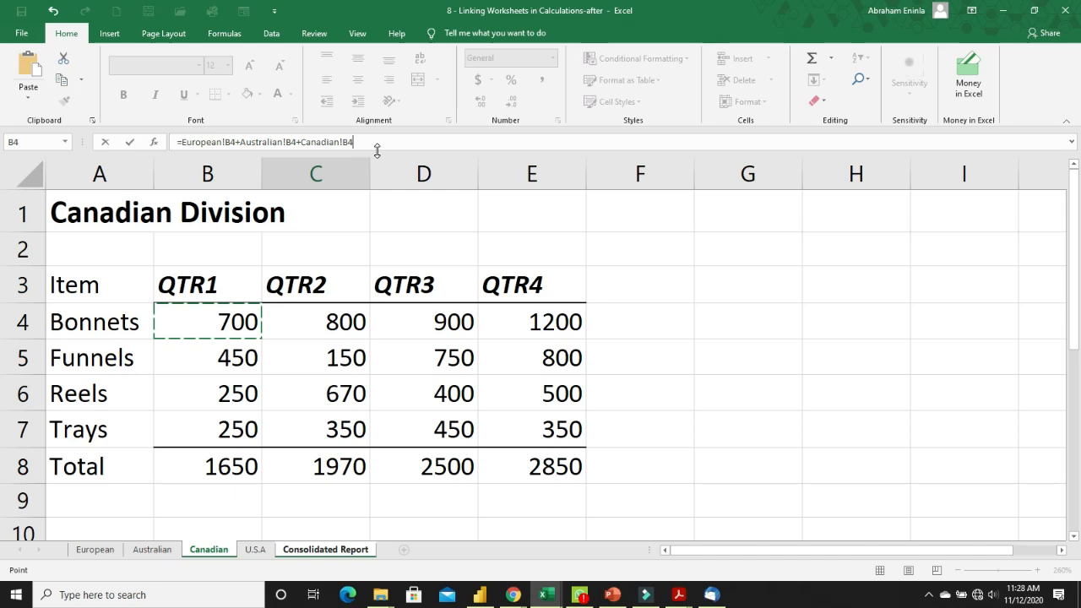
{"action": "type", "text": "+"}
{"action": "left_click", "coordinate": [257, 550]}
{"action": "left_click", "coordinate": [242, 323]}
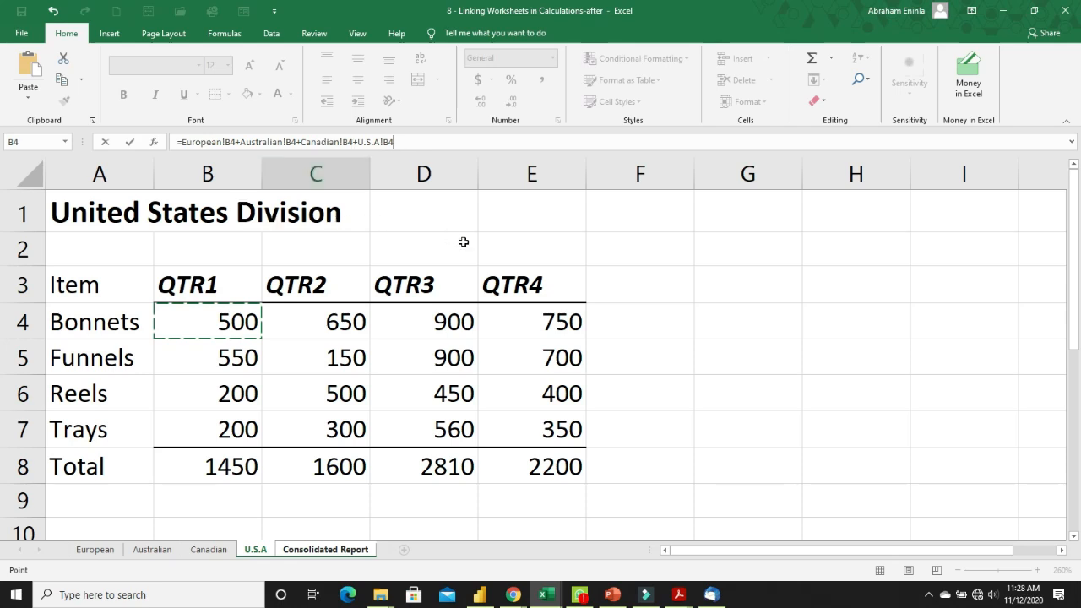
{"action": "key", "text": "Return"}
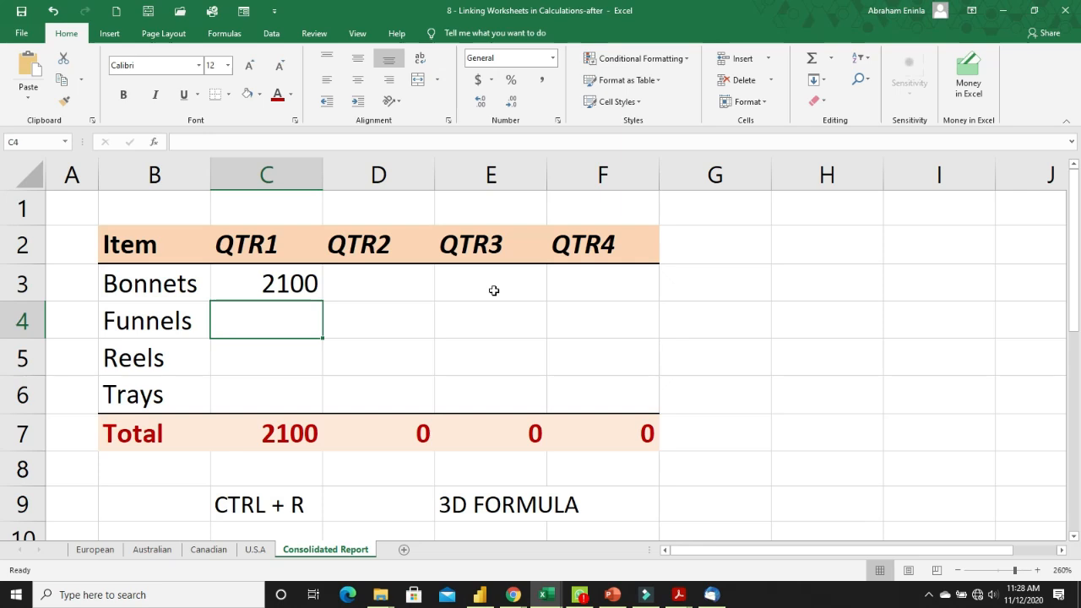
Review the sheet references in the linked formula in C3, leaving the formula as it is
{"action": "double_click", "coordinate": [258, 289]}
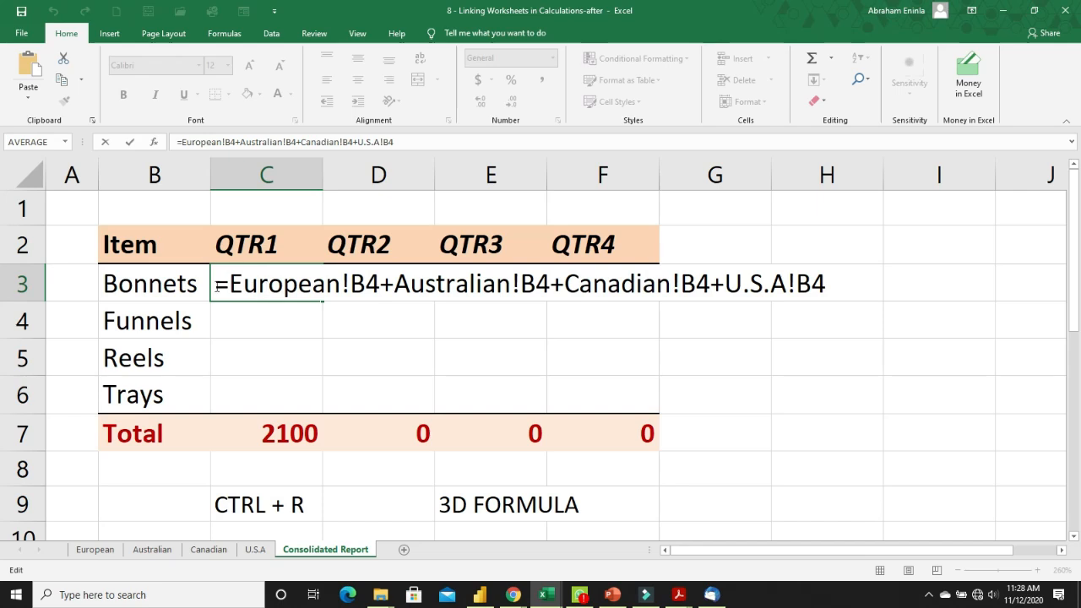
{"action": "left_click_drag", "start_coordinate": [216, 285], "coordinate": [825, 285]}
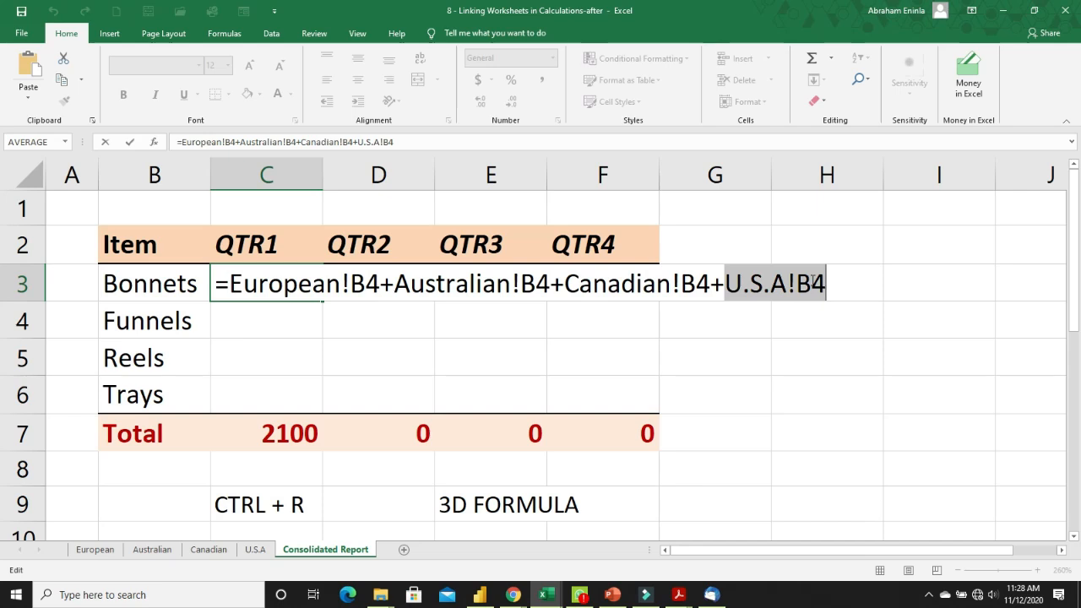
{"action": "key", "text": "Return"}
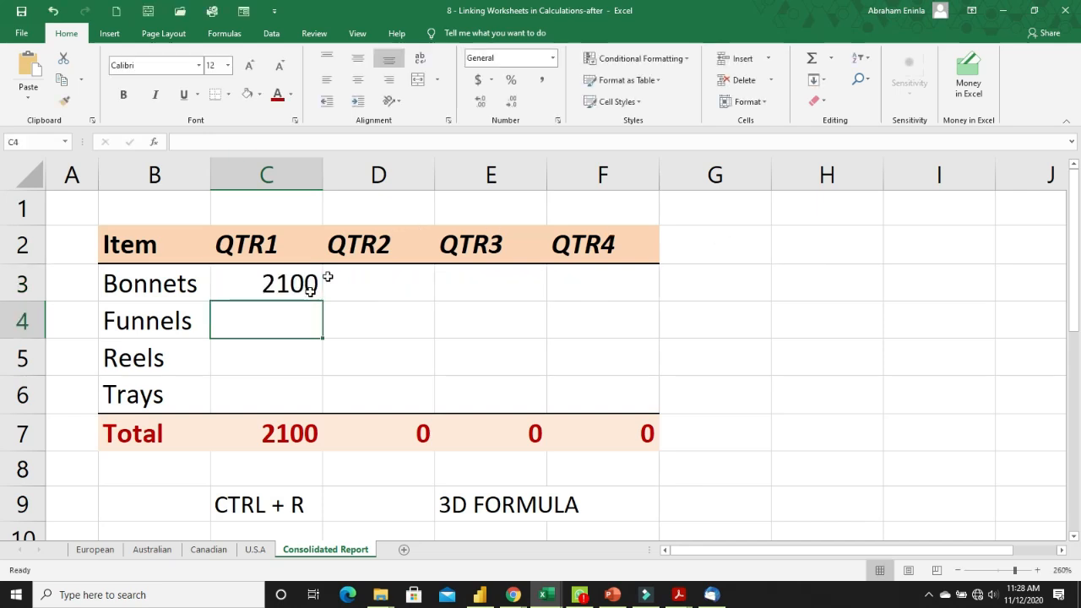
{"action": "left_click", "coordinate": [287, 287]}
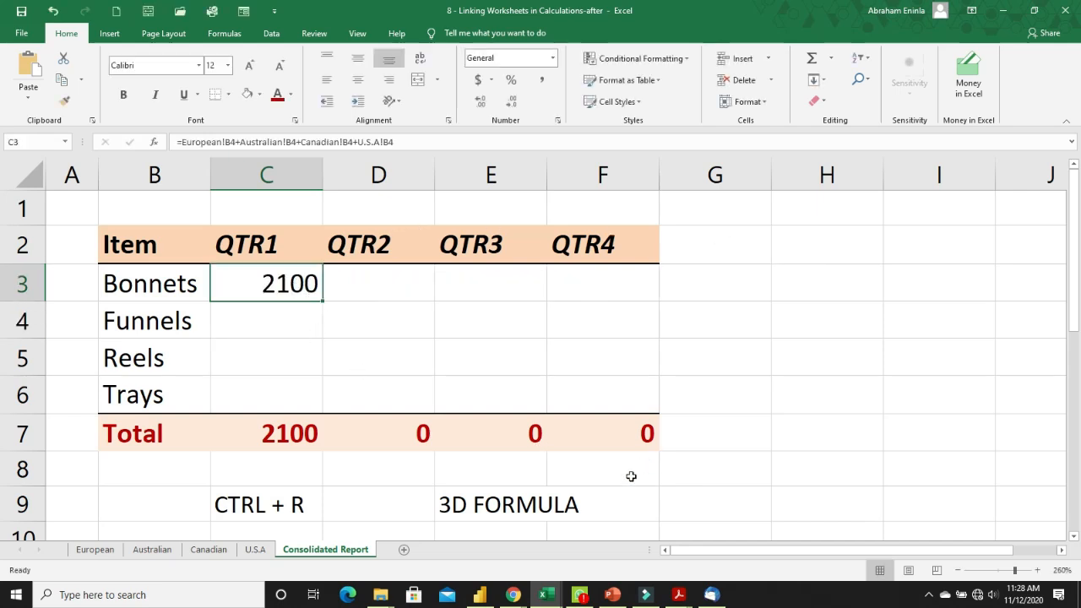
Fill the QTR1 Bonnets formula from C3 across to F3 and check the copied formulas for the other quarters
{"action": "left_click", "coordinate": [451, 511]}
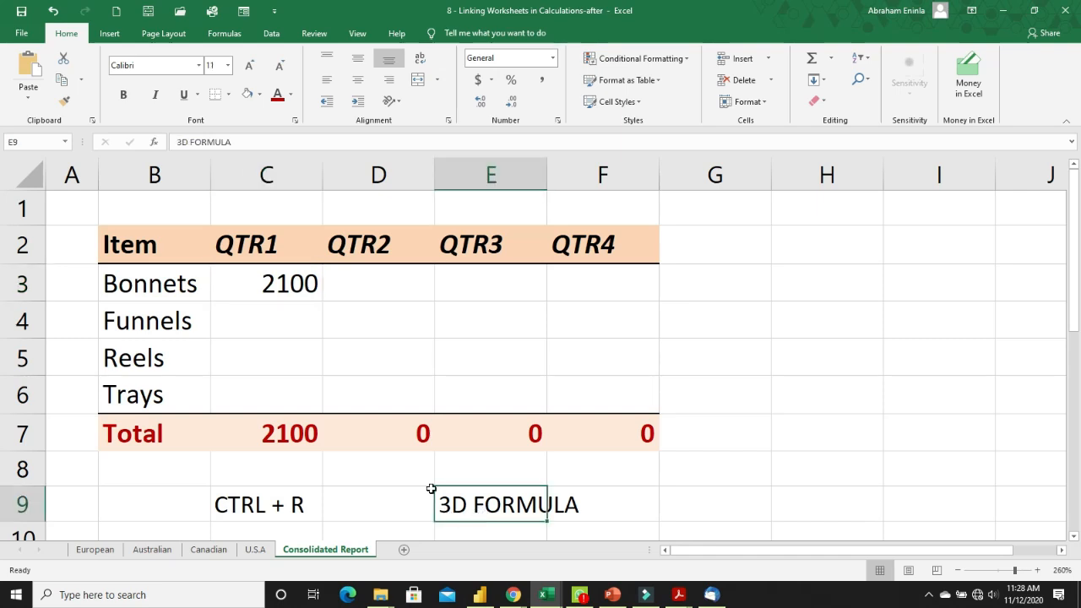
{"action": "left_click", "coordinate": [287, 276]}
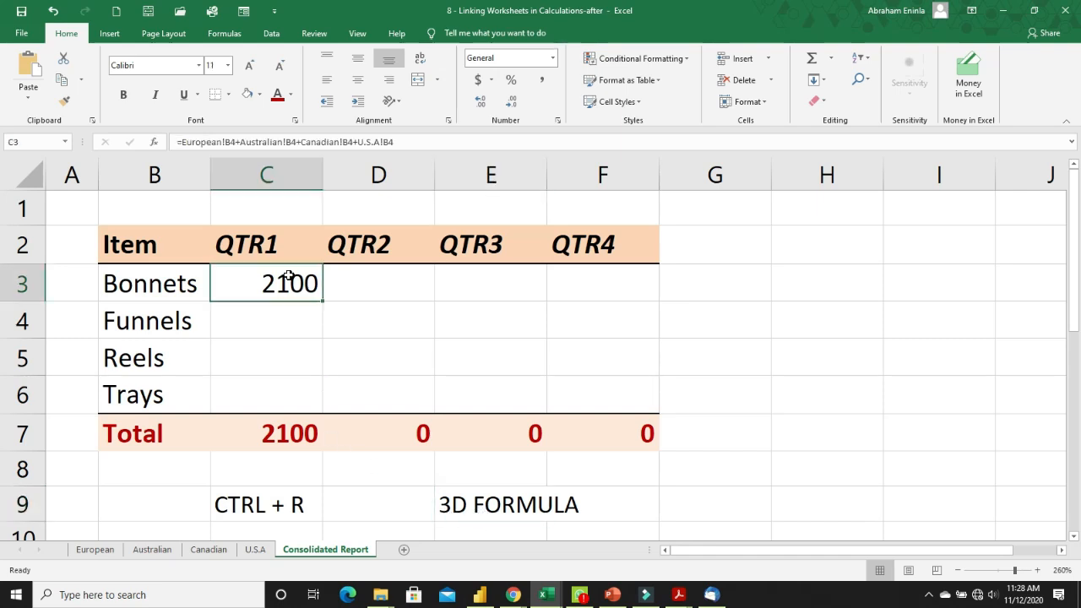
{"action": "left_click", "coordinate": [279, 504]}
{"action": "left_click_drag", "start_coordinate": [283, 281], "coordinate": [608, 283]}
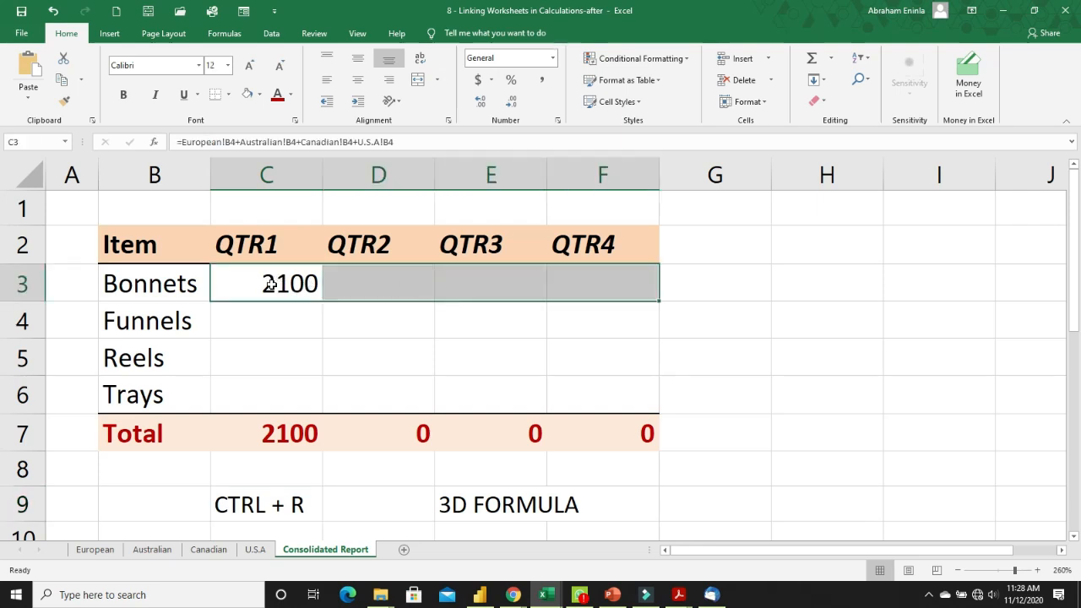
{"action": "left_click_drag", "start_coordinate": [270, 284], "coordinate": [635, 283]}
{"action": "left_click_drag", "start_coordinate": [304, 283], "coordinate": [651, 288]}
{"action": "key", "text": "ctrl+r"}
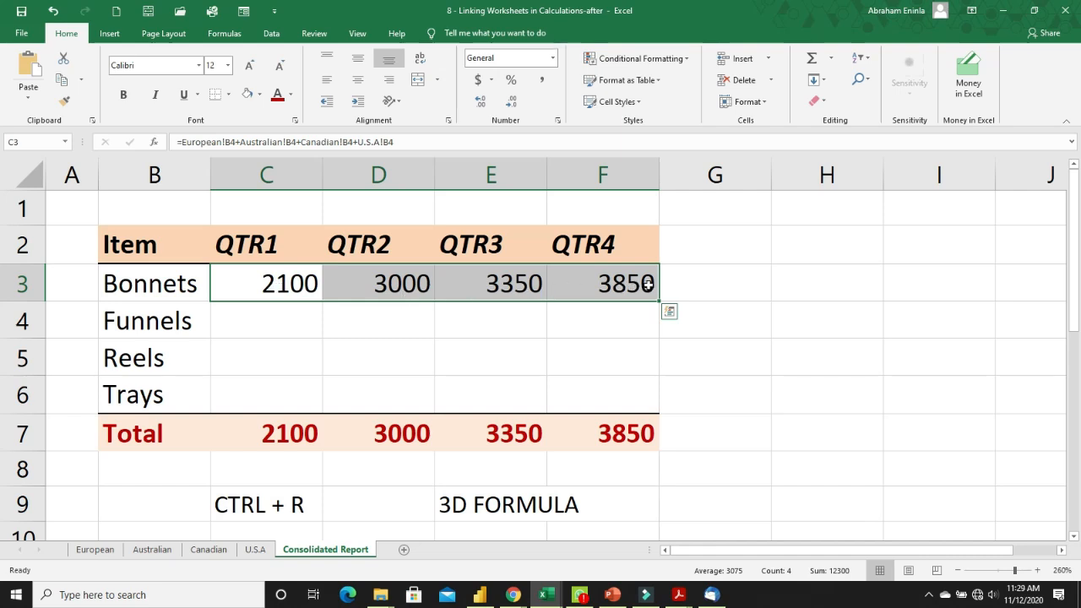
{"action": "left_click", "coordinate": [354, 287]}
{"action": "left_click", "coordinate": [507, 285]}
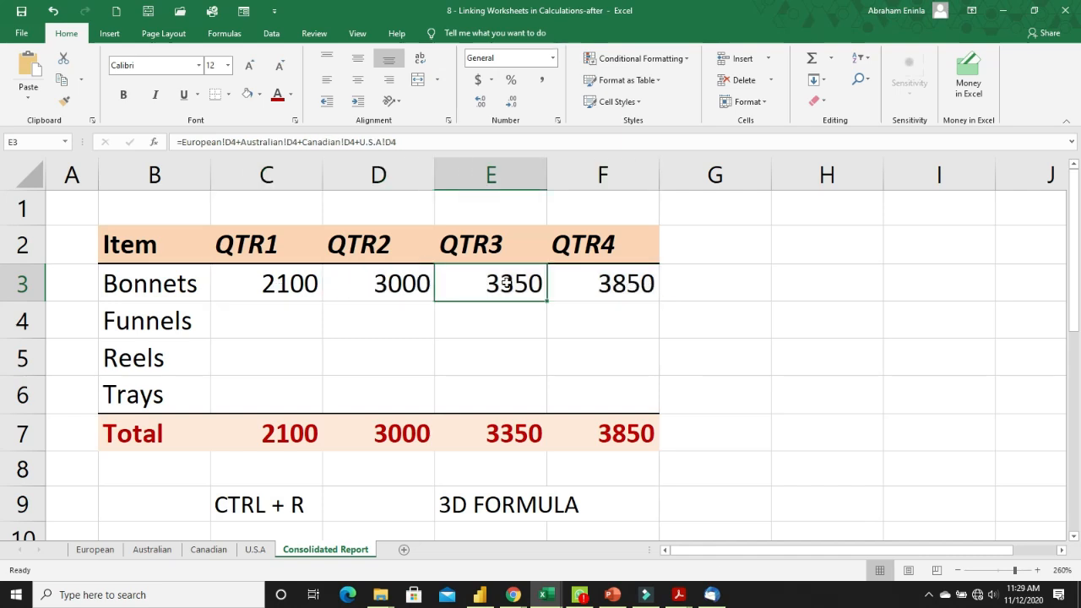
{"action": "left_click", "coordinate": [585, 282]}
Fill the Bonnets formulas in C3:F3 down through row 6 for Funnels, Reels and Trays
{"action": "left_click_drag", "start_coordinate": [281, 284], "coordinate": [616, 401]}
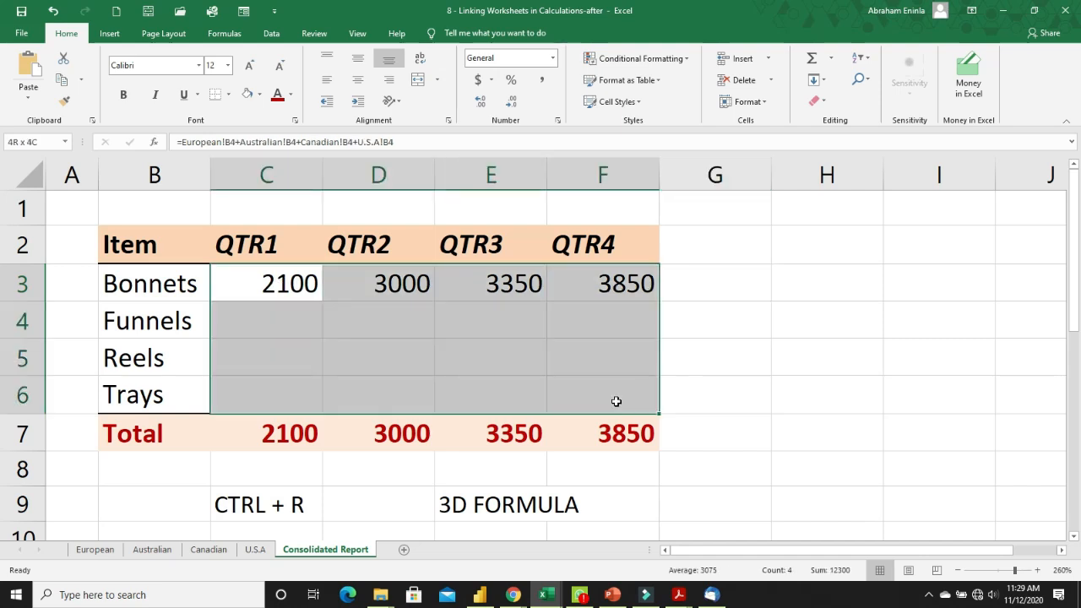
{"action": "left_click_drag", "start_coordinate": [298, 284], "coordinate": [594, 282]}
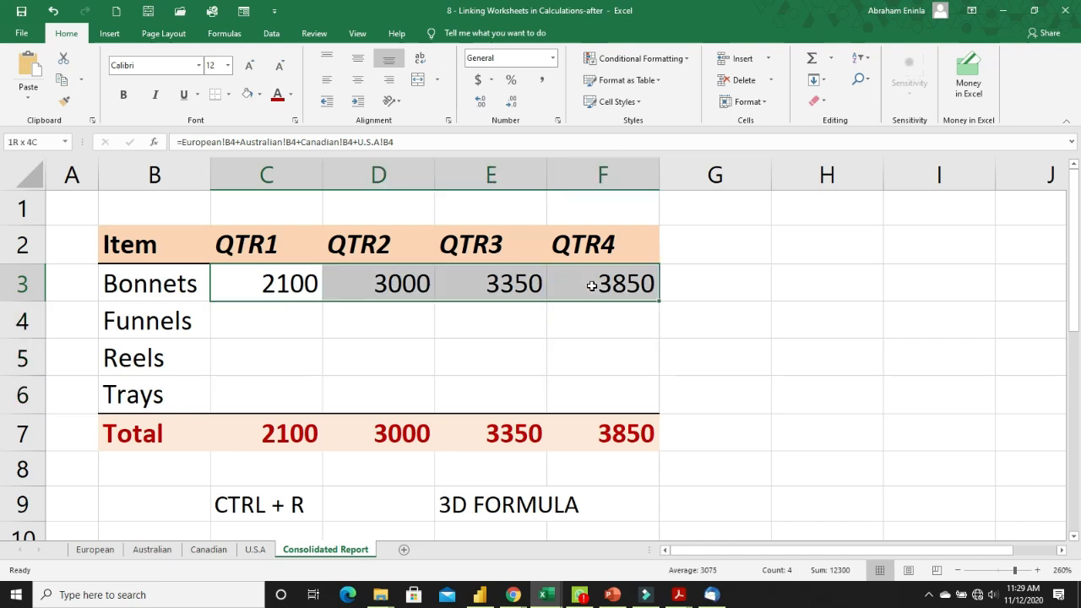
{"action": "left_click_drag", "start_coordinate": [591, 349], "coordinate": [592, 385]}
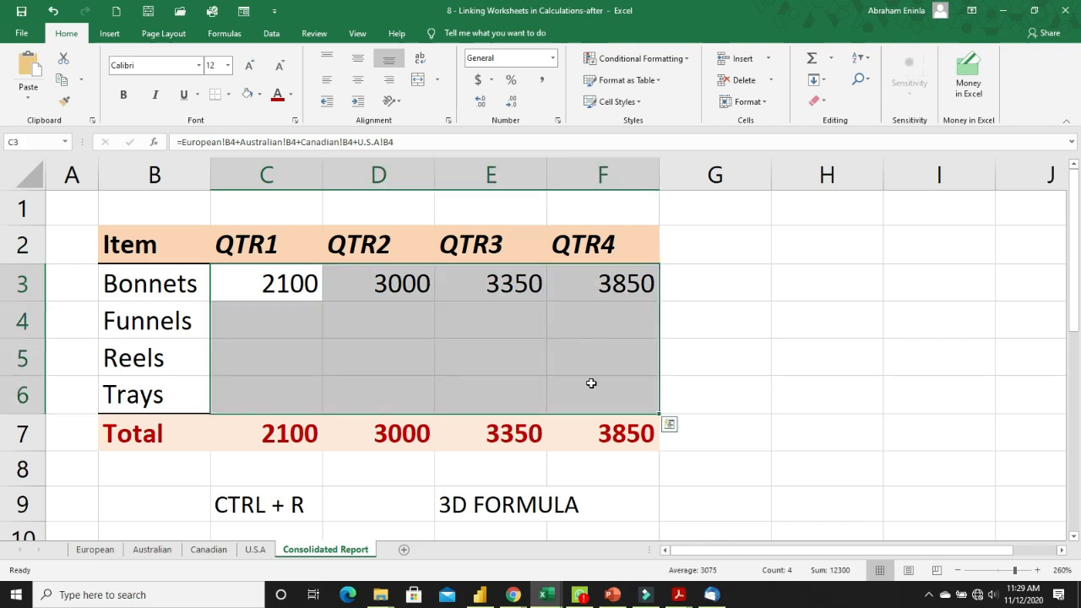
{"action": "key", "text": "ctrl+d"}
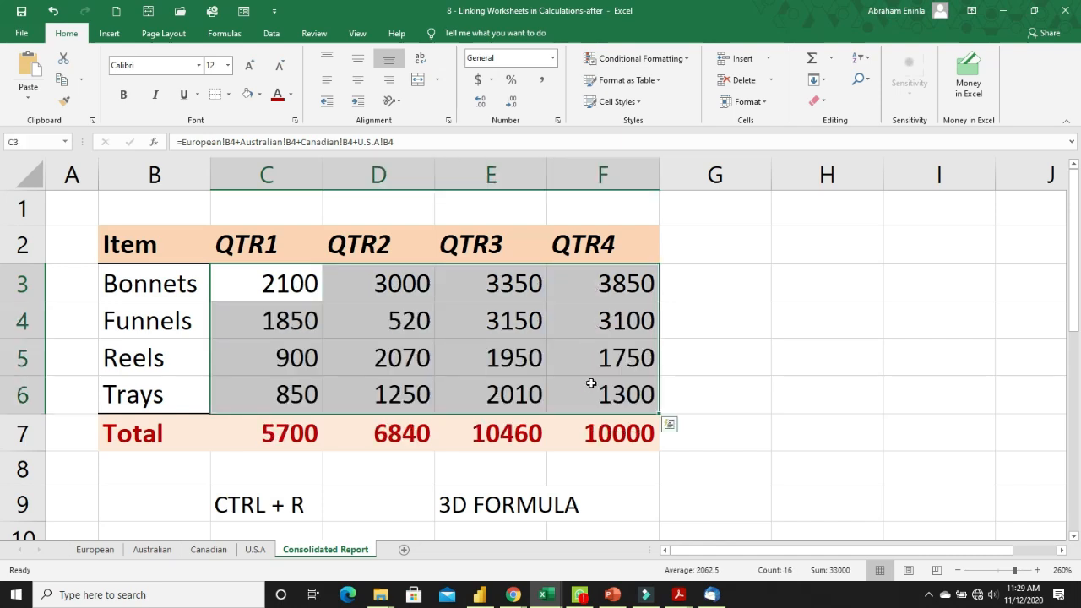
Examine the copied formulas across C3:F6, including the sheet references in the QTR4 Funnels cell F4, leaving them as they are
{"action": "left_click", "coordinate": [463, 340]}
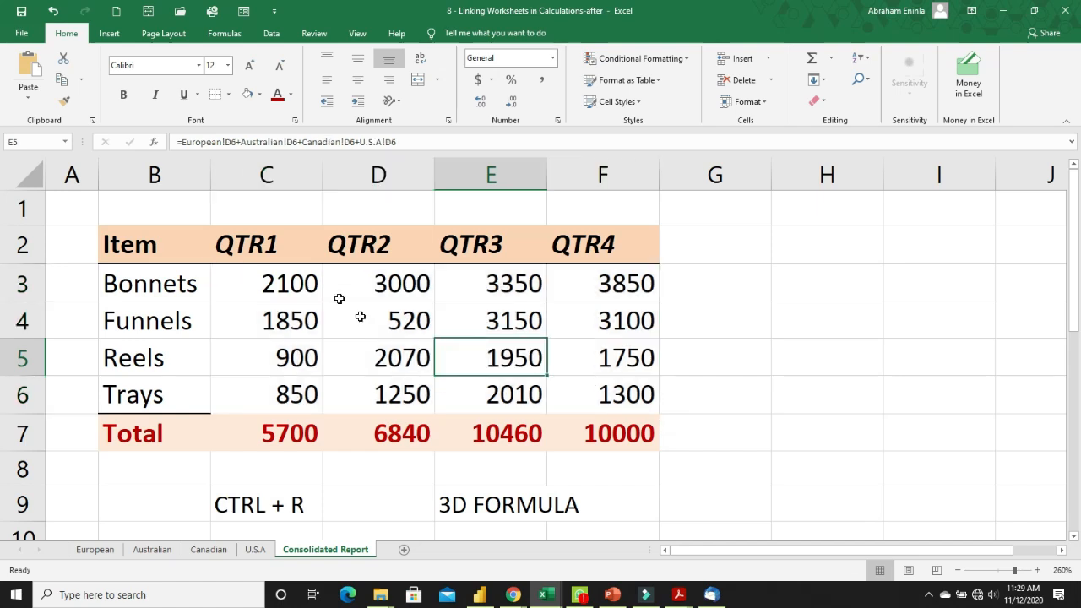
{"action": "left_click", "coordinate": [316, 329]}
{"action": "left_click", "coordinate": [297, 356]}
{"action": "left_click", "coordinate": [289, 398]}
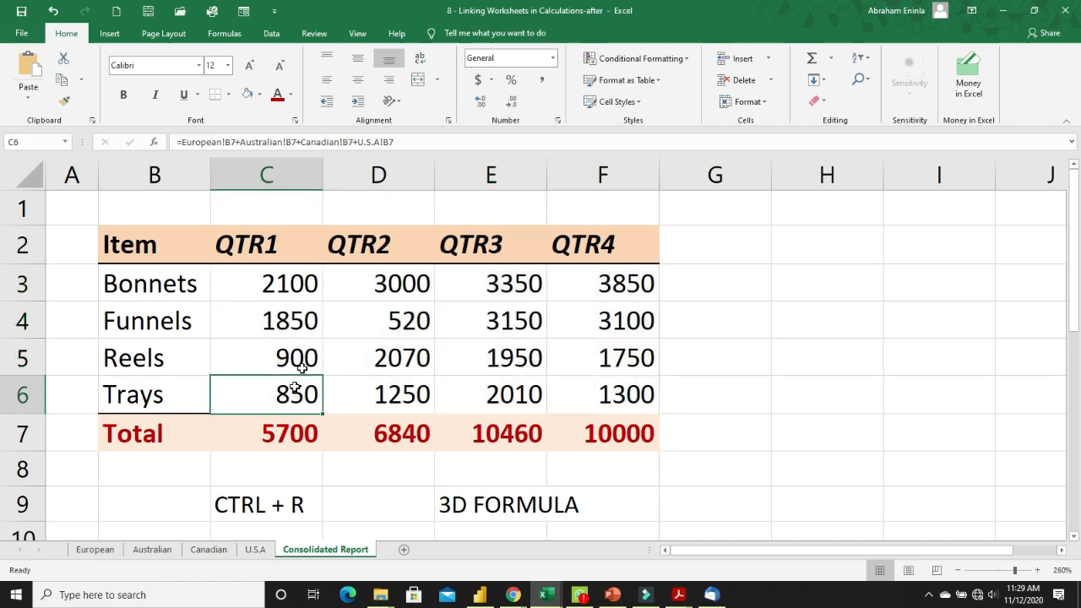
{"action": "left_click_drag", "start_coordinate": [302, 292], "coordinate": [629, 394]}
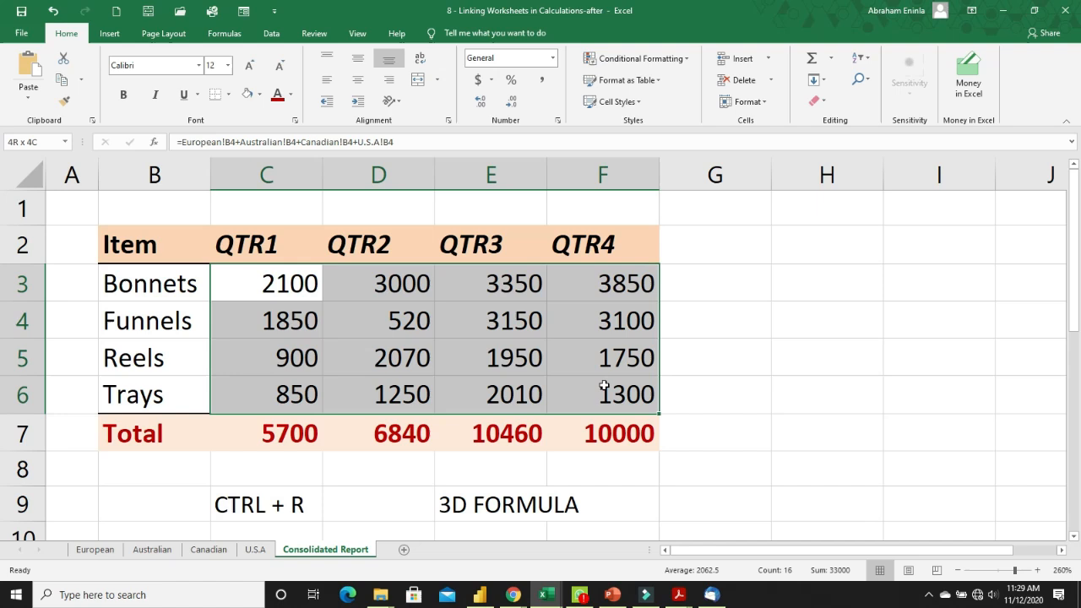
{"action": "left_click", "coordinate": [311, 336]}
{"action": "left_click", "coordinate": [498, 371]}
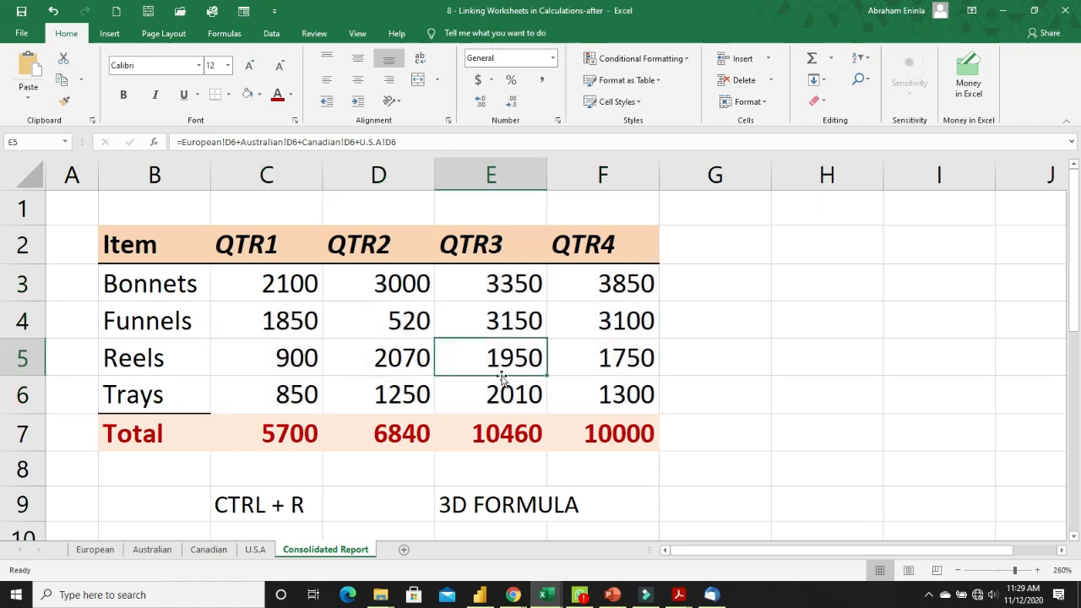
{"action": "left_click", "coordinate": [633, 318]}
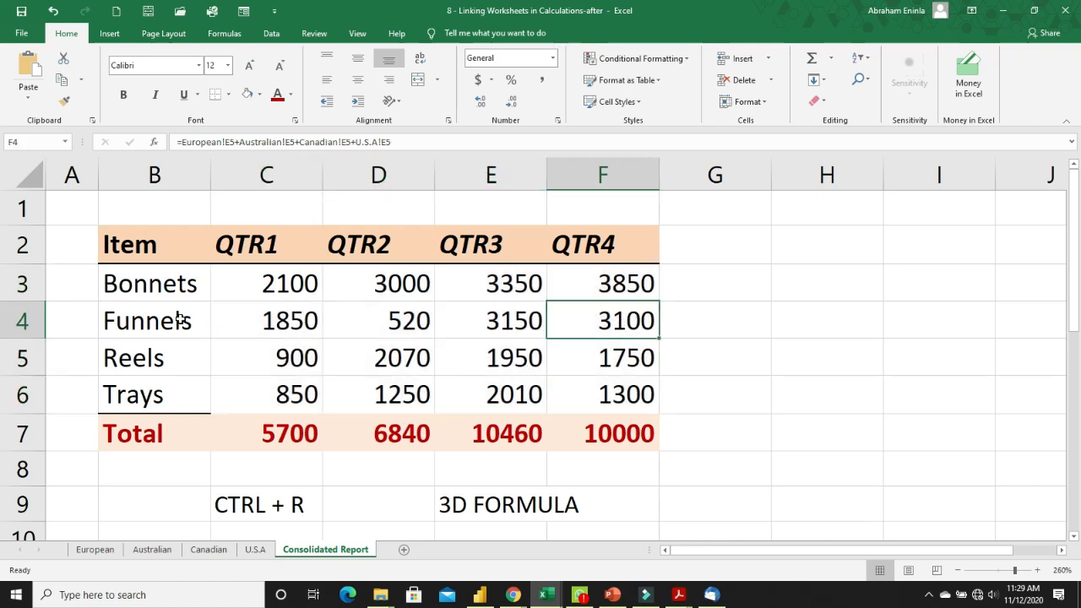
{"action": "double_click", "coordinate": [635, 323]}
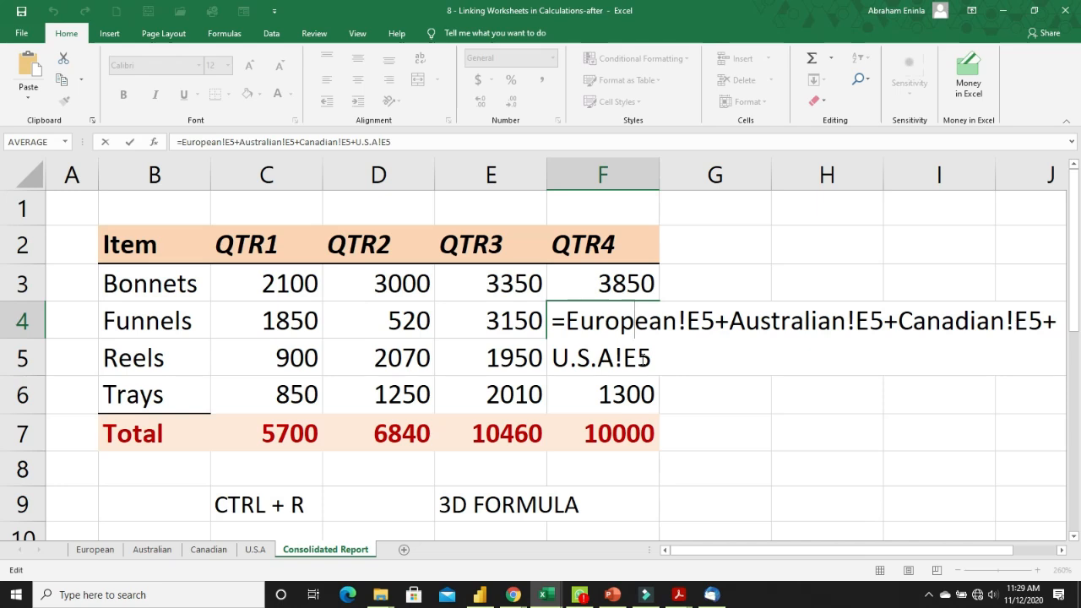
{"action": "key", "text": "Return"}
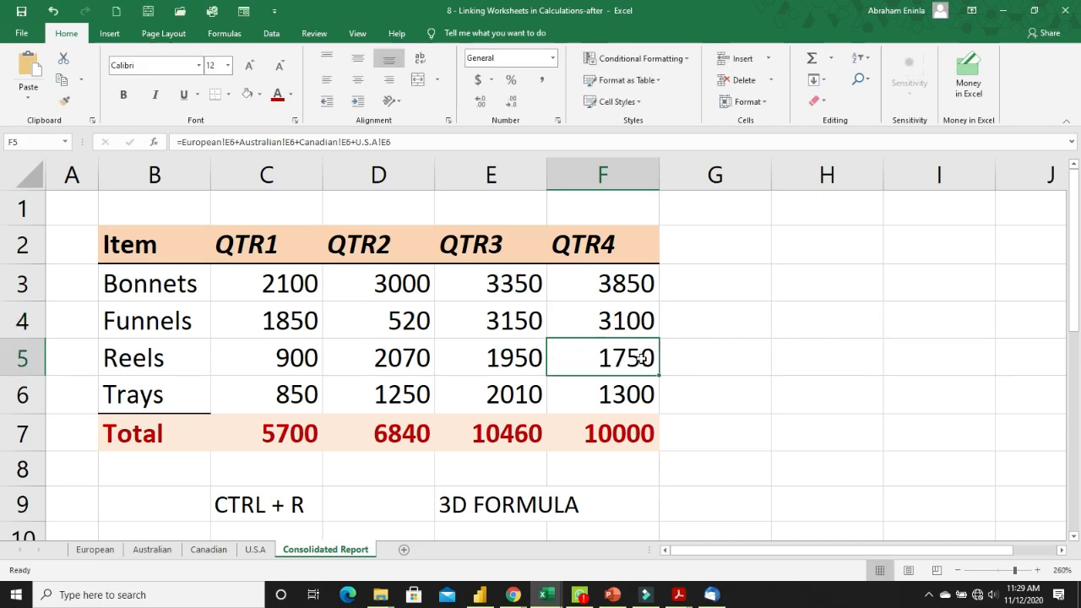